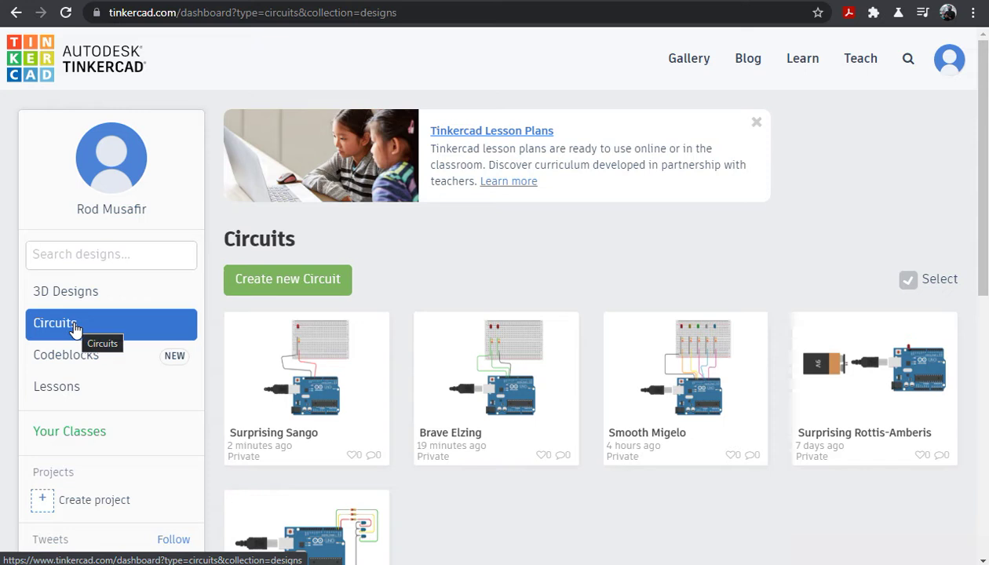
# Create a new circuit and place a small breadboard in the workspace
pyautogui.click(262, 280)
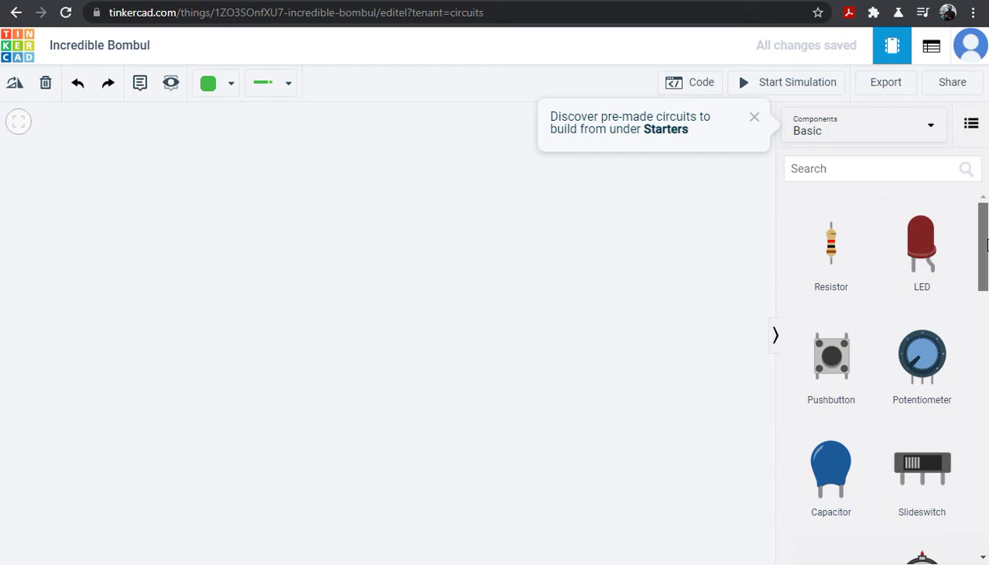
pyautogui.scroll(-4, 988, 248)
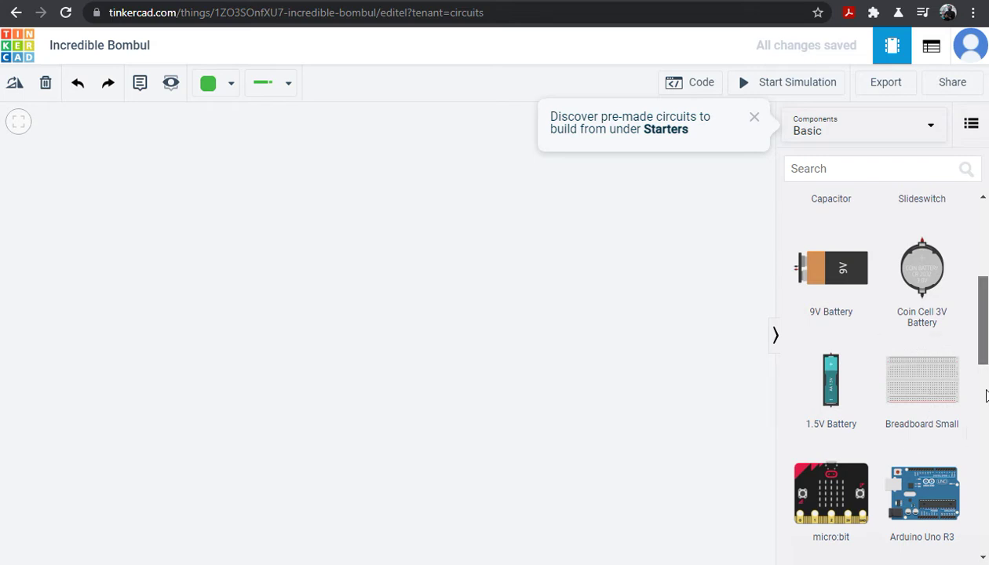
pyautogui.moveTo(983, 337); pyautogui.dragTo(983, 364)
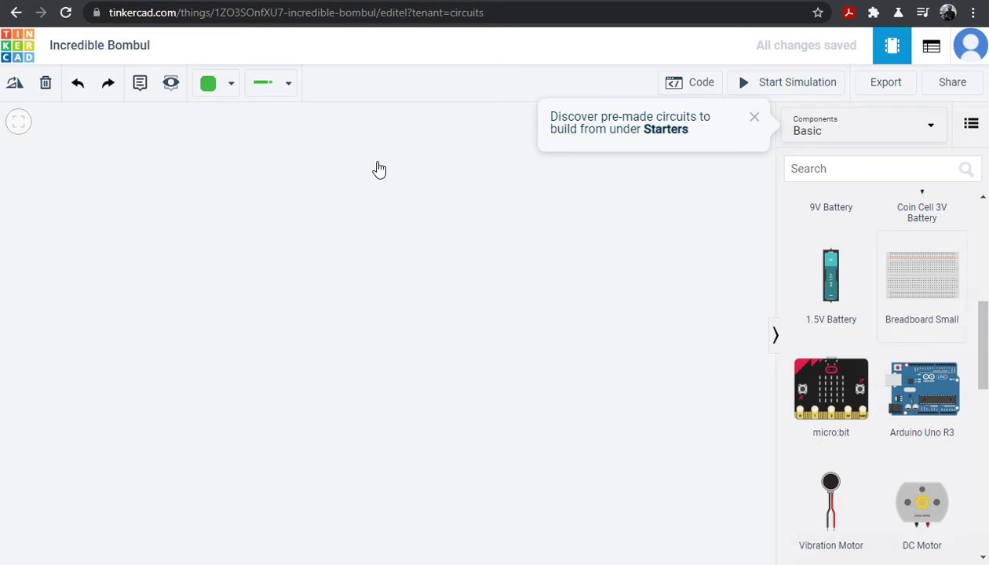
pyautogui.click(430, 297)
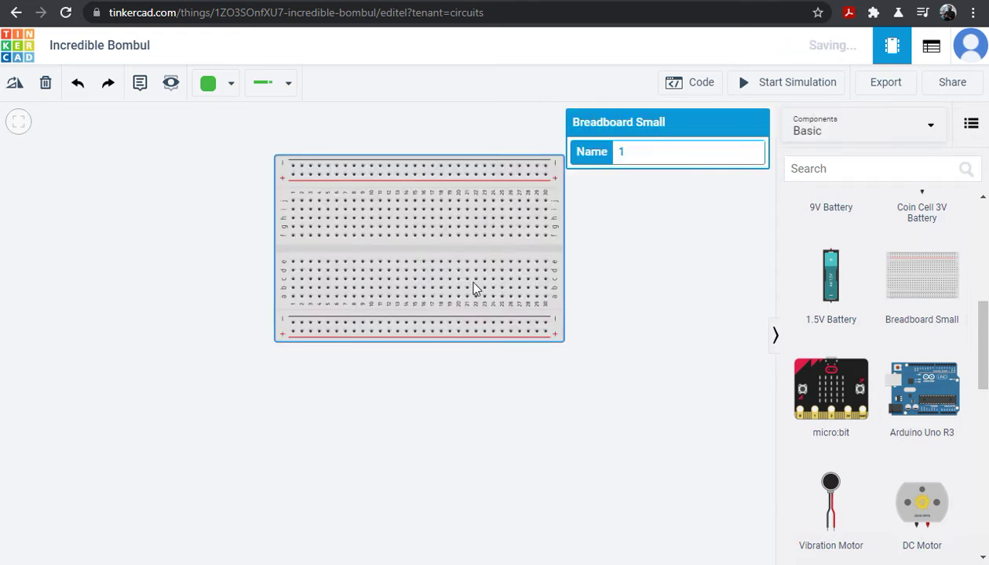
# Shift the breadboard upward and place an Arduino Uno R3 below it
pyautogui.scroll(3, 414, 266)
pyautogui.scroll(-1, 414, 267)
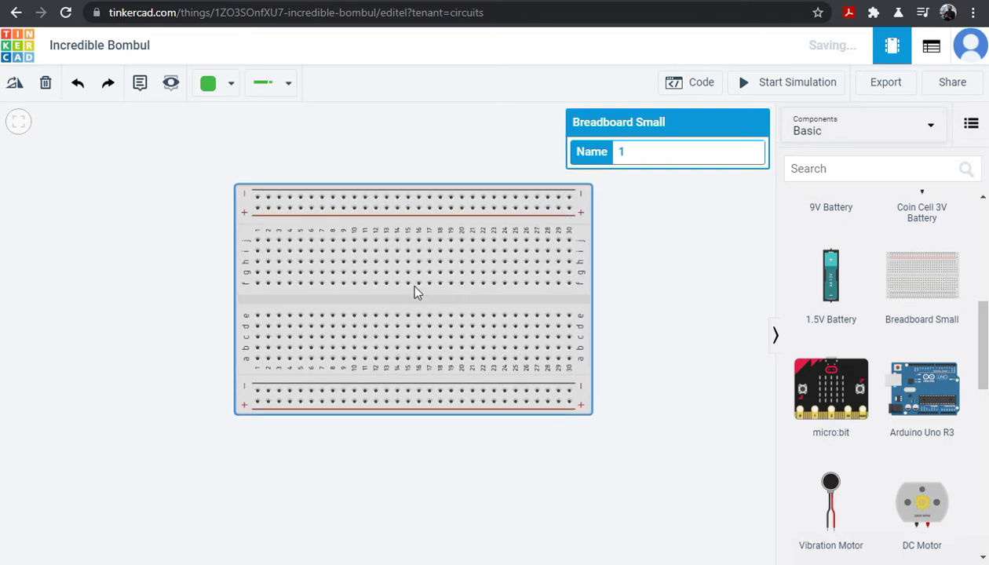
pyautogui.scroll(2, 416, 291)
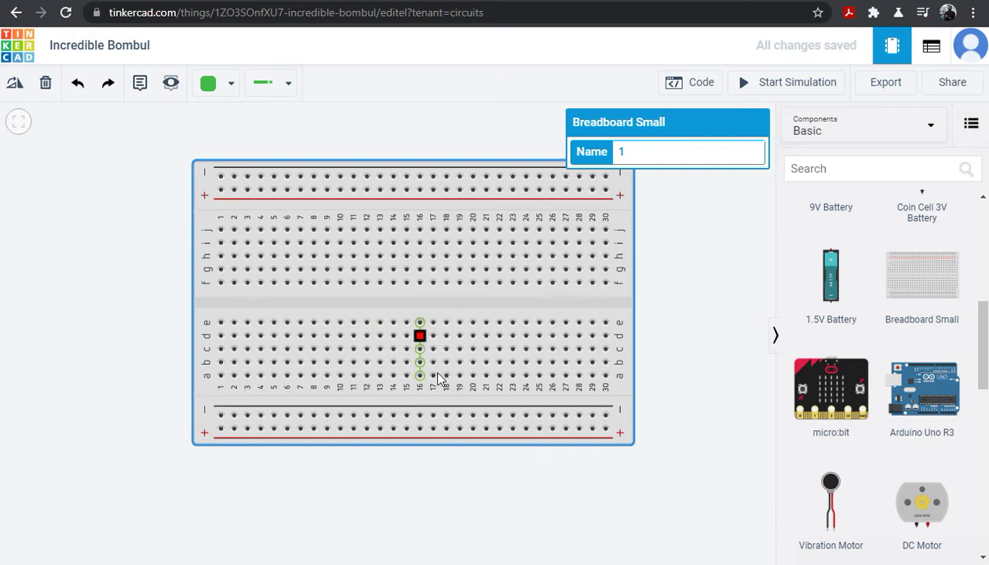
pyautogui.scroll(-1, 436, 313)
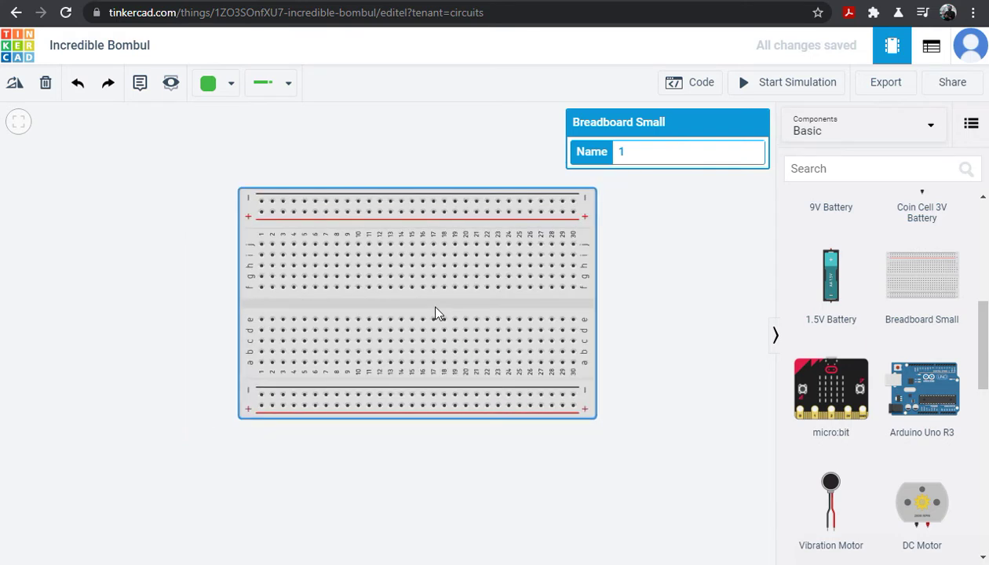
pyautogui.scroll(-1, 436, 311)
pyautogui.moveTo(435, 309); pyautogui.dragTo(423, 266)
pyautogui.scroll(-1, 954, 397)
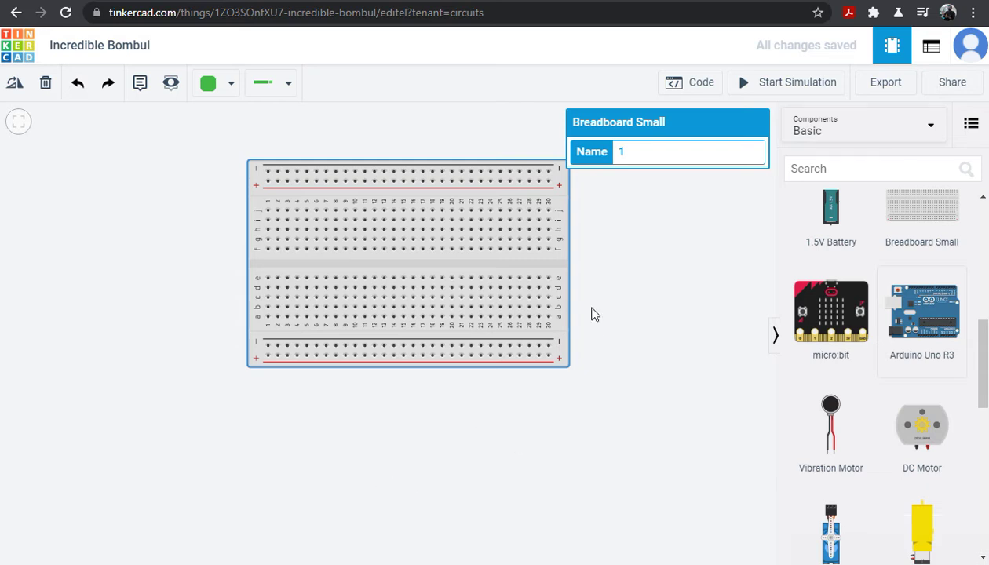
pyautogui.hotkey('ctrl', 'v')
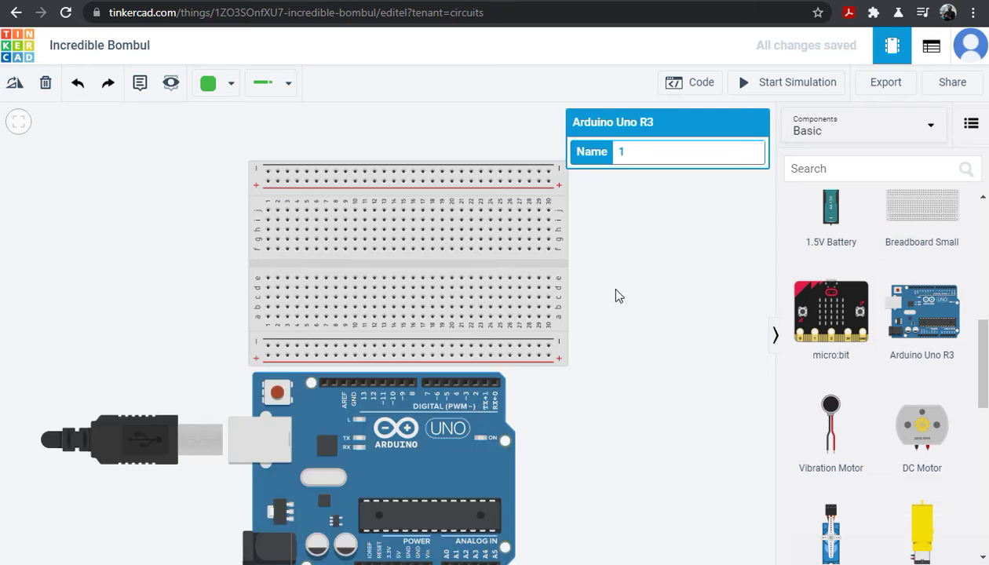
# Move the breadboard and the Arduino Uno apart to leave a wider gap for wiring between them
pyautogui.scroll(2, 617, 296)
pyautogui.scroll(-2, 503, 304)
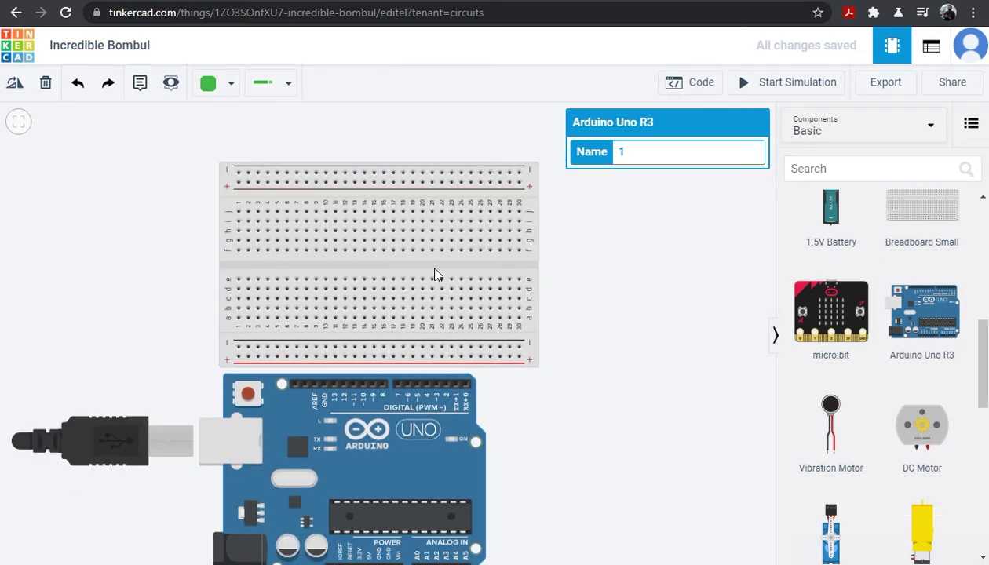
pyautogui.moveTo(428, 271); pyautogui.dragTo(424, 229)
pyautogui.scroll(-1, 559, 347)
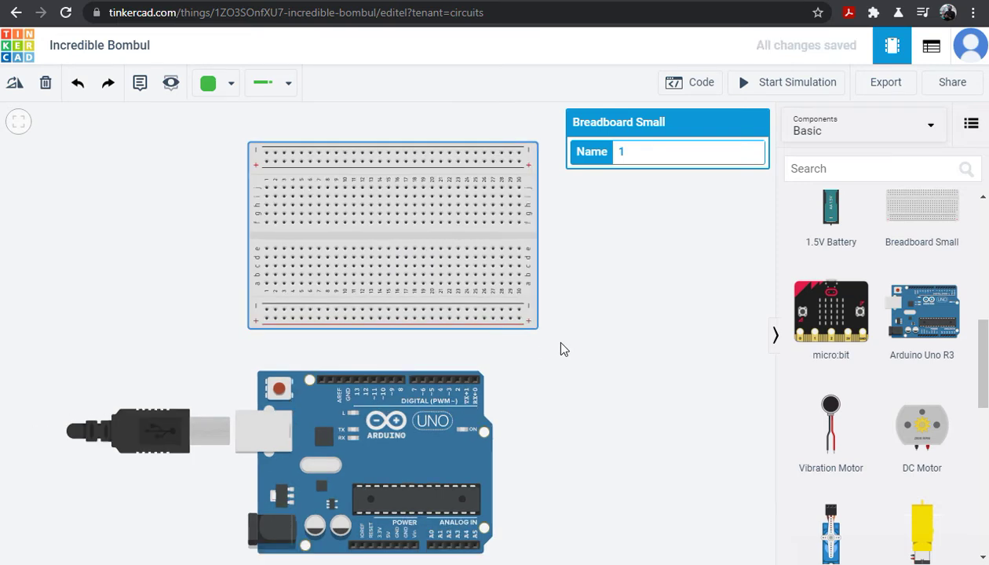
pyautogui.scroll(-1, 560, 348)
pyautogui.click(408, 451)
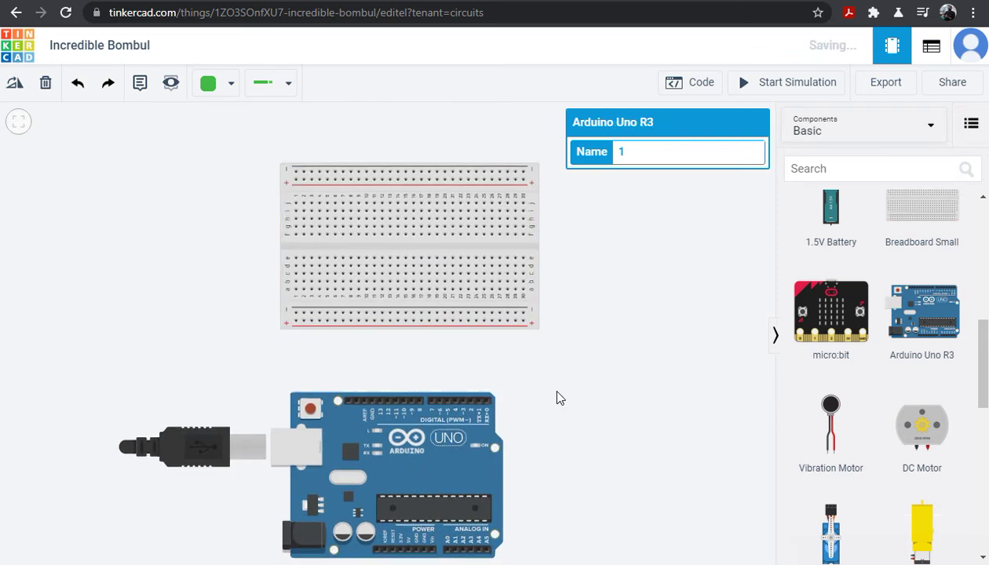
pyautogui.scroll(-1, 550, 392)
pyautogui.moveTo(439, 445); pyautogui.dragTo(450, 450)
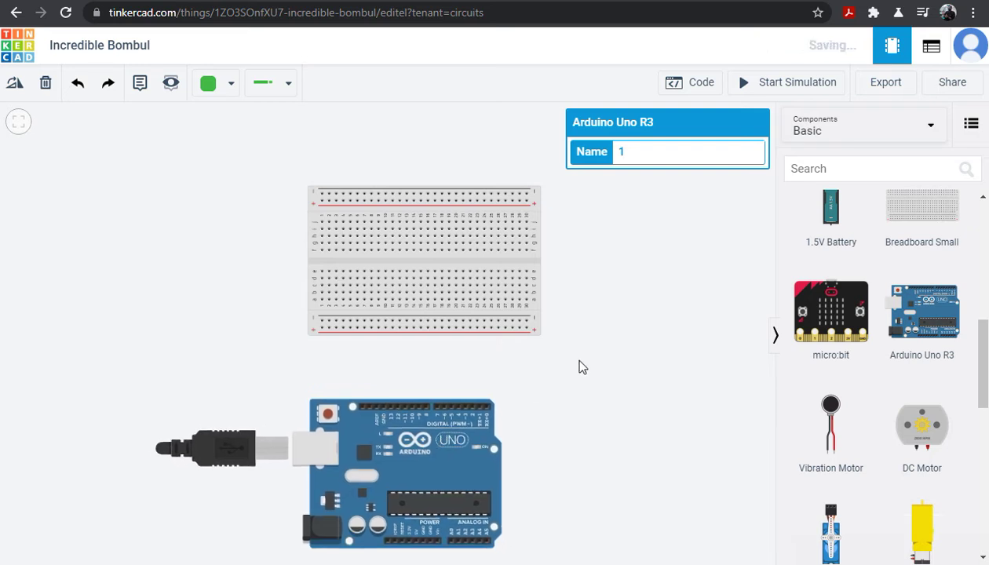
# Examine the Arduino Uno's digital, power and analog pins up close and its placement relative to the breadboard
pyautogui.scroll(1, 581, 366)
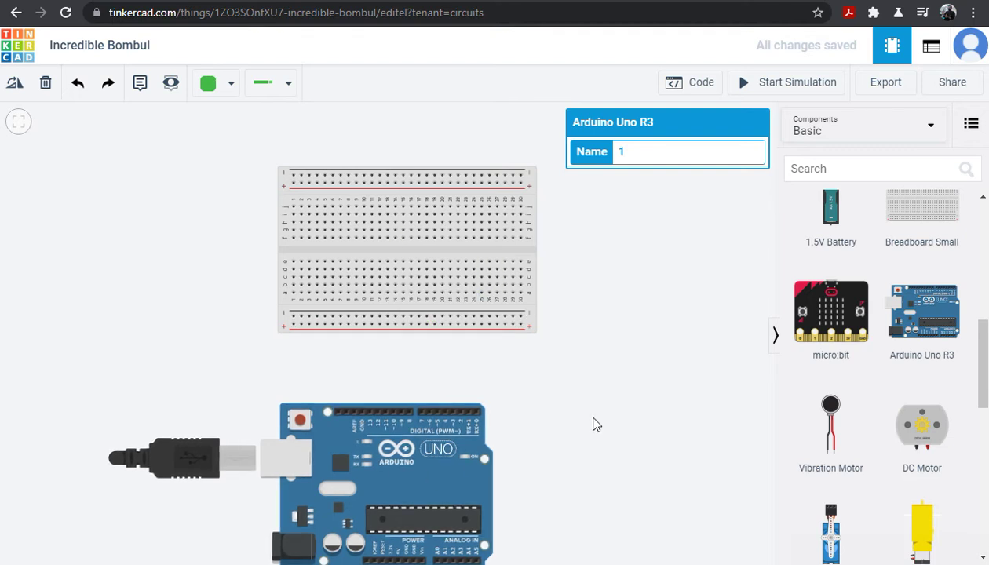
pyautogui.scroll(-1, 550, 435)
pyautogui.scroll(3, 463, 456)
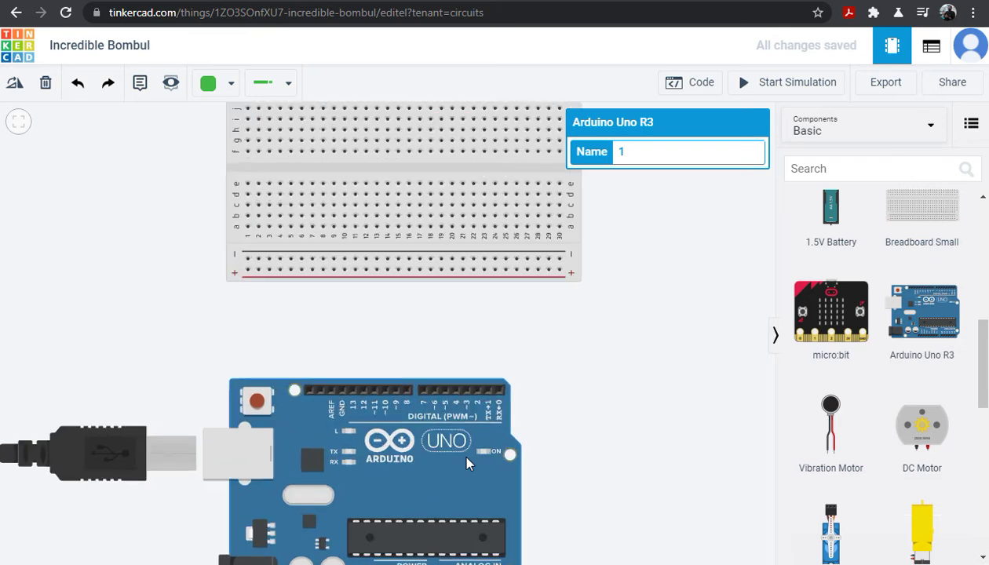
pyautogui.scroll(1, 467, 464)
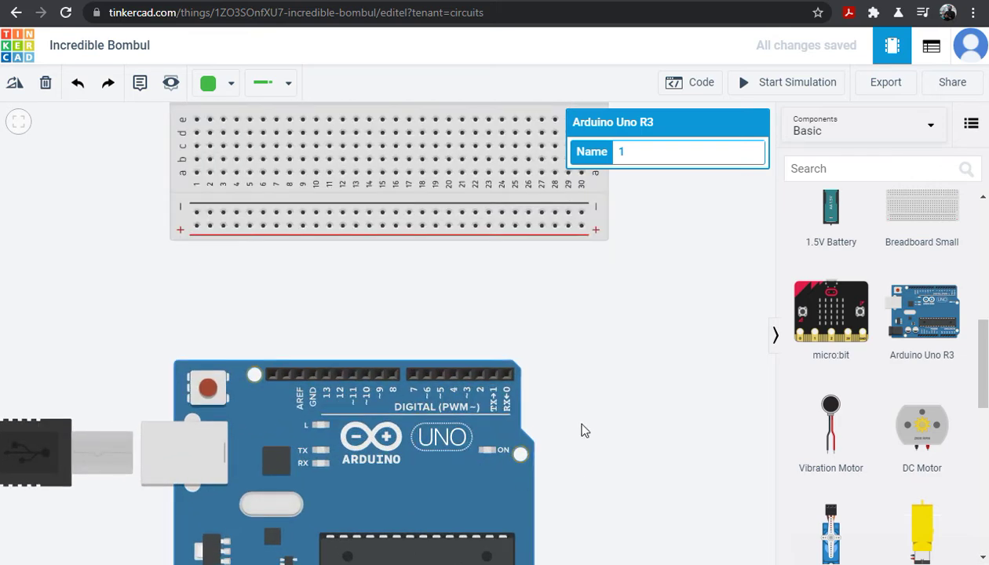
pyautogui.moveTo(585, 431); pyautogui.dragTo(669, 322)
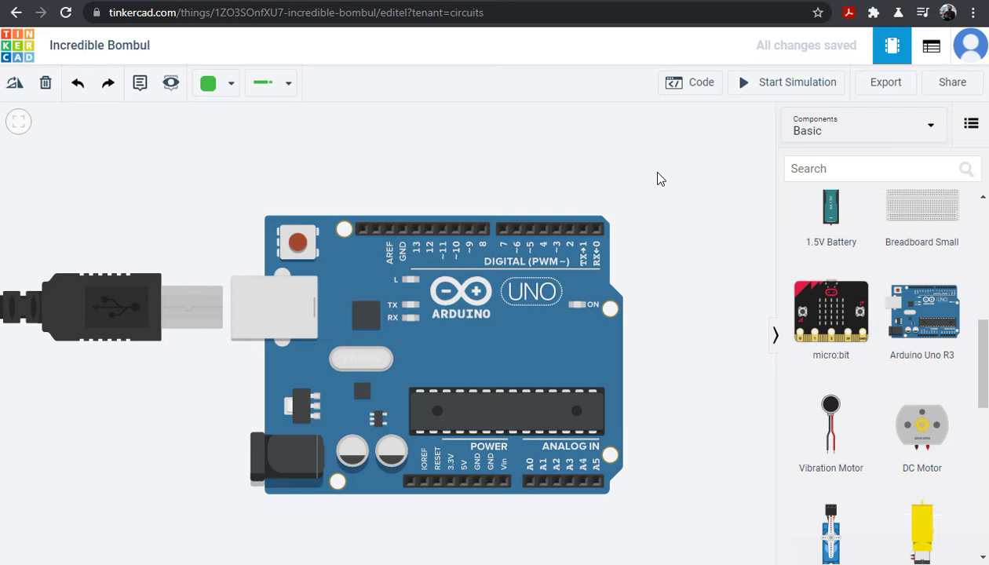
pyautogui.moveTo(648, 172); pyautogui.dragTo(654, 253)
pyautogui.scroll(-1, 651, 254)
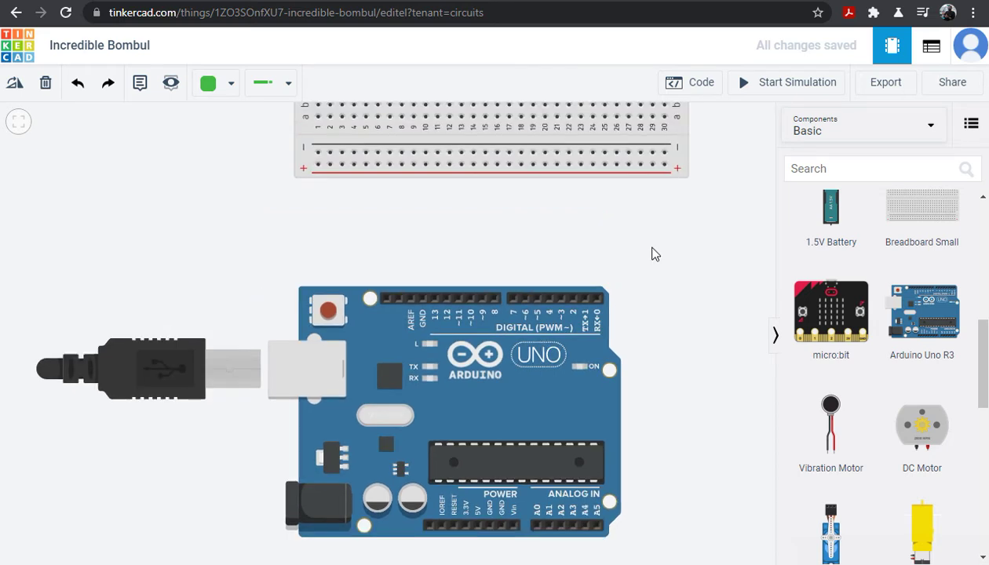
pyautogui.scroll(-2, 651, 254)
pyautogui.scroll(-1, 654, 253)
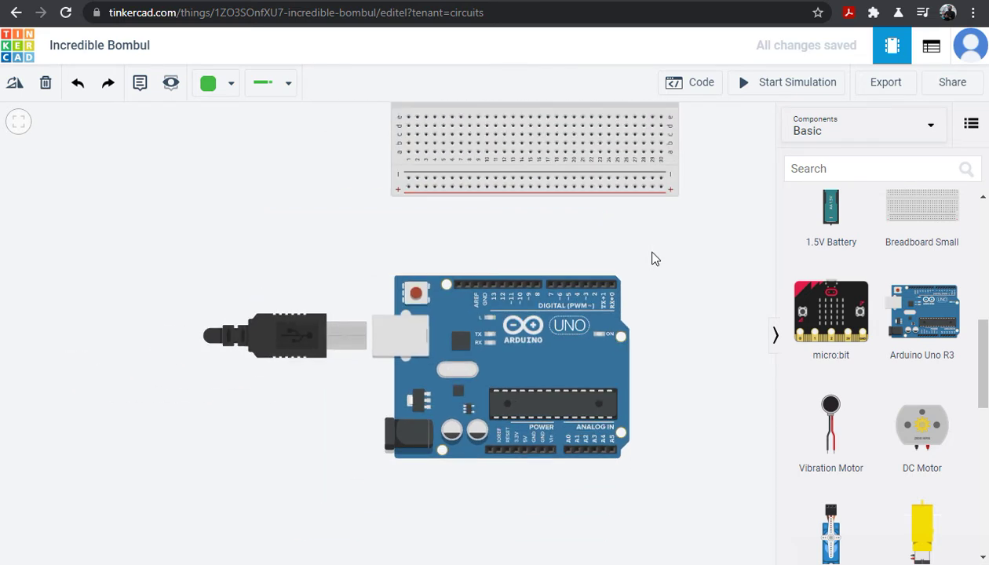
pyautogui.moveTo(693, 221); pyautogui.dragTo(617, 276)
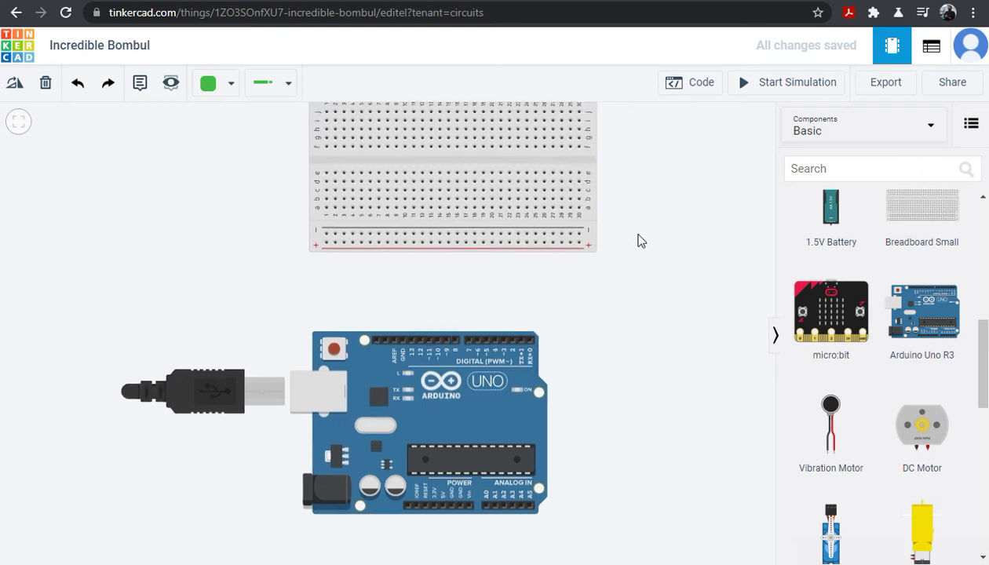
pyautogui.moveTo(647, 231); pyautogui.dragTo(630, 264)
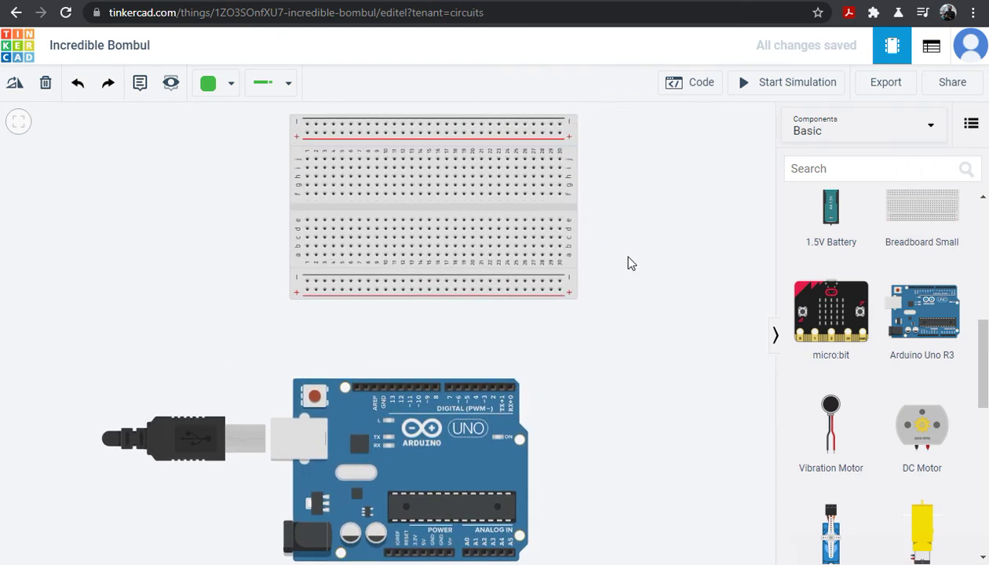
# Place an LED in row j of the breadboard at columns 2 and 3, with its color set to Red
pyautogui.scroll(6, 982, 301)
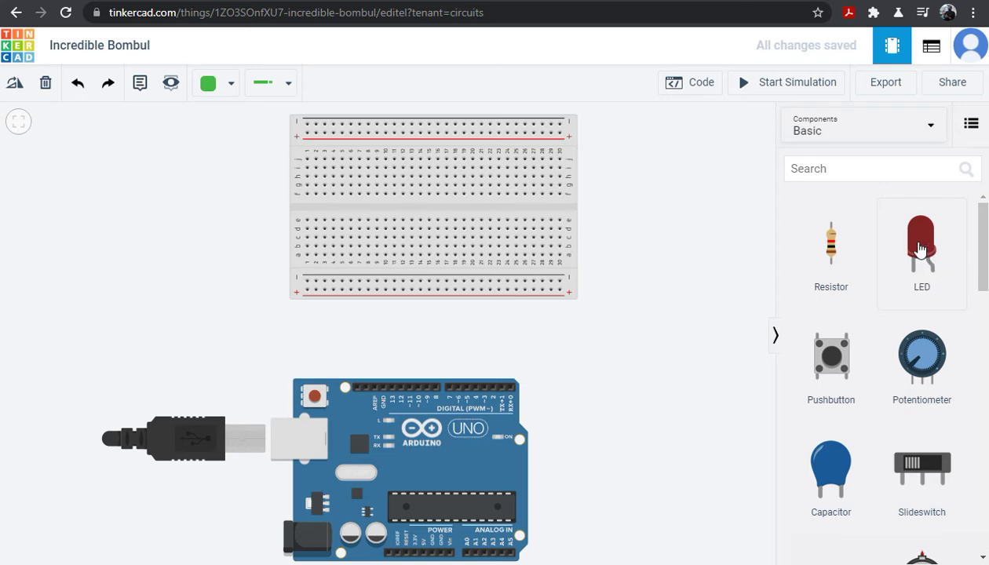
pyautogui.moveTo(921, 248); pyautogui.dragTo(321, 162)
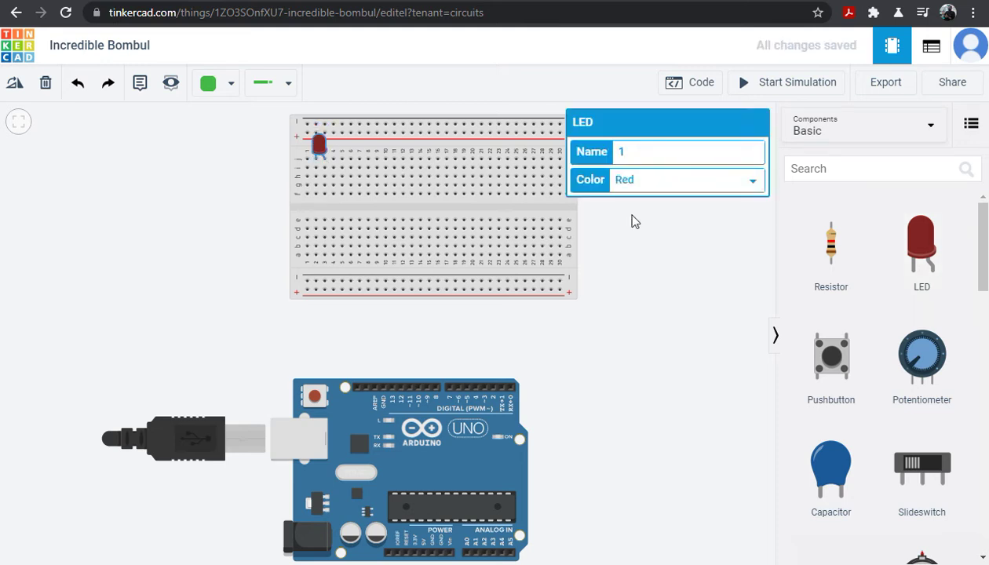
pyautogui.click(739, 187)
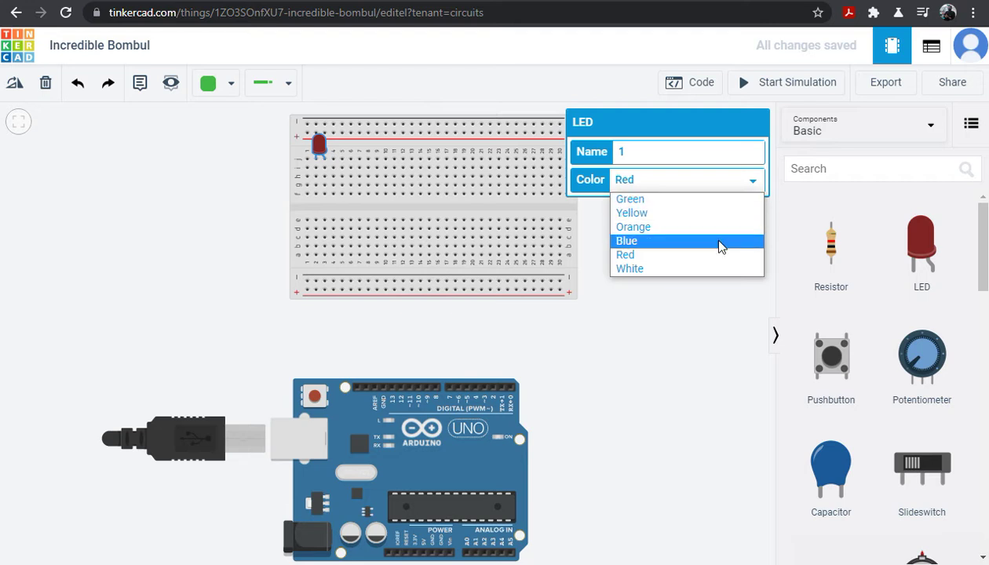
pyautogui.click(717, 257)
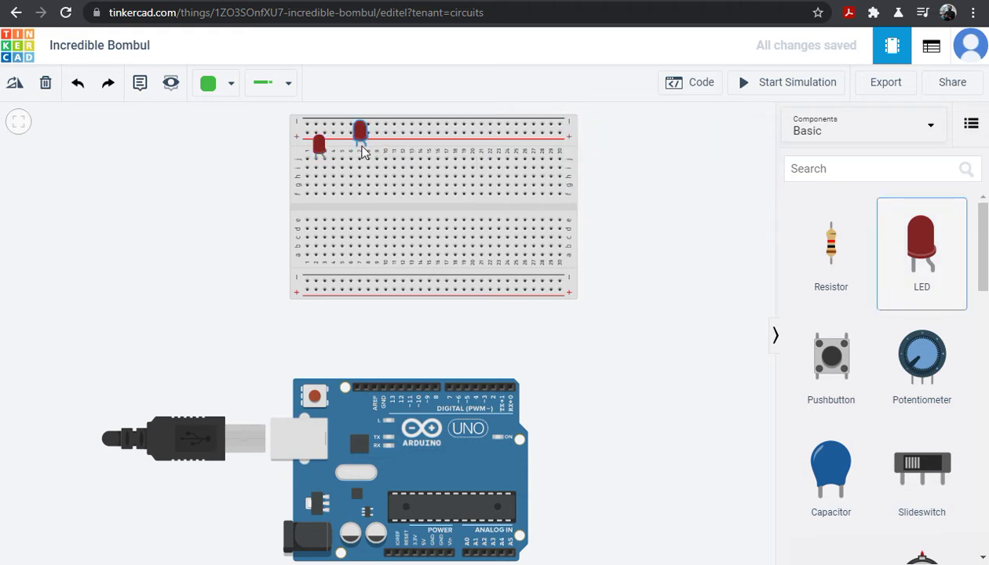
# Place a second LED in row j at columns 7 and 8 and set its color to Orange
pyautogui.click(361, 151)
pyautogui.moveTo(371, 164); pyautogui.dragTo(368, 159)
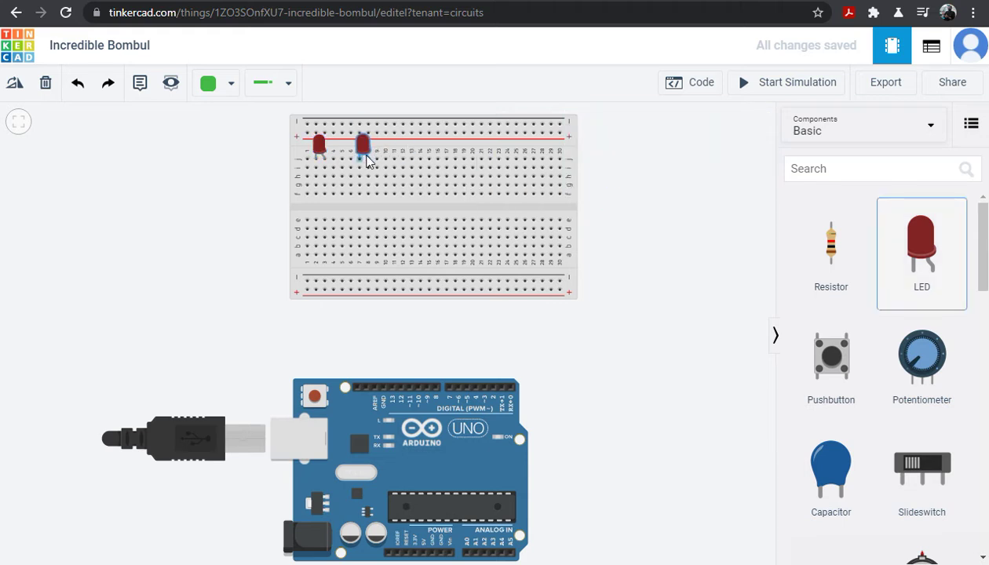
pyautogui.click(367, 157)
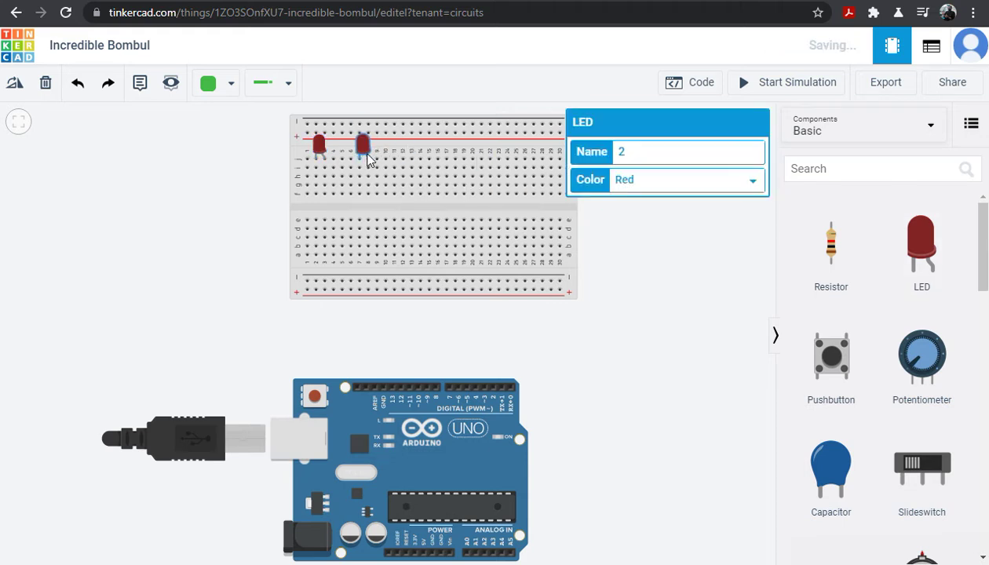
pyautogui.click(627, 184)
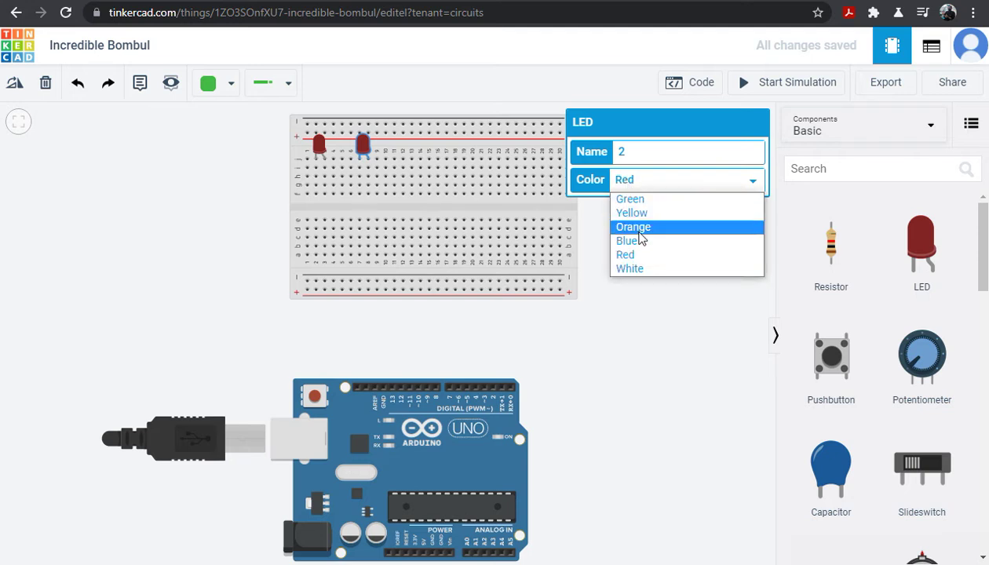
pyautogui.click(640, 231)
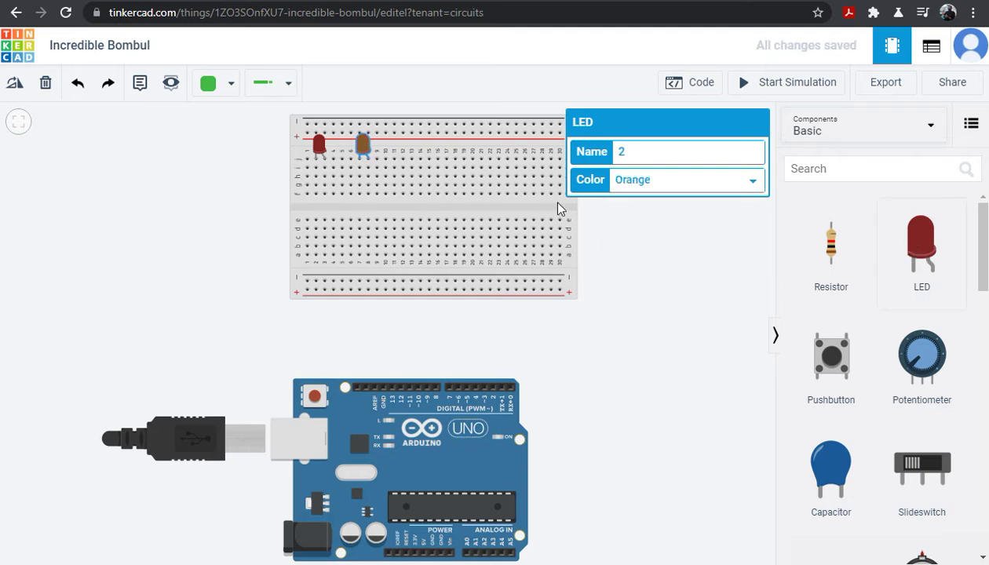
pyautogui.press('Return')
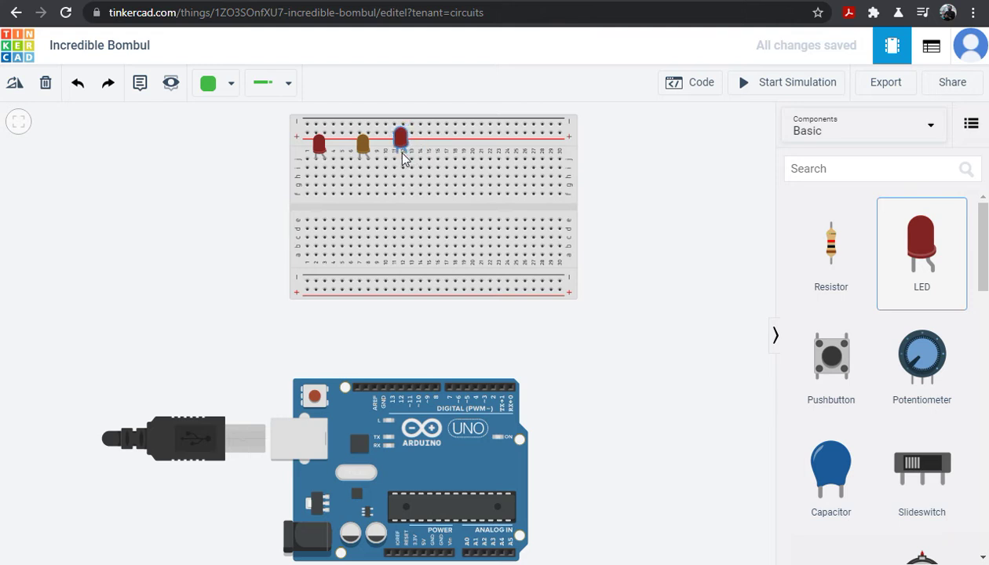
# Place a third LED in row j at columns 12 and 13 and set its color to Blue
pyautogui.click(406, 161)
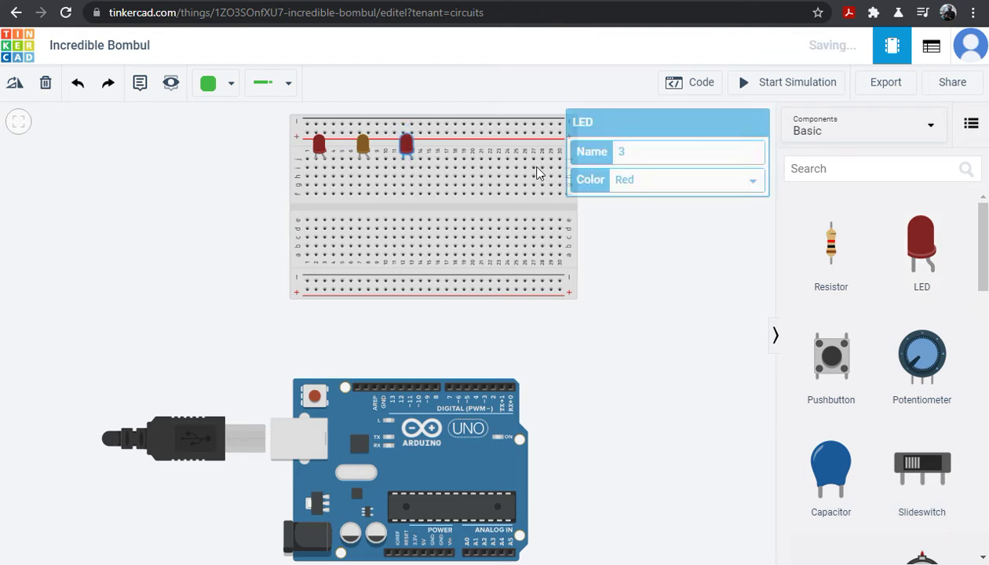
pyautogui.click(649, 188)
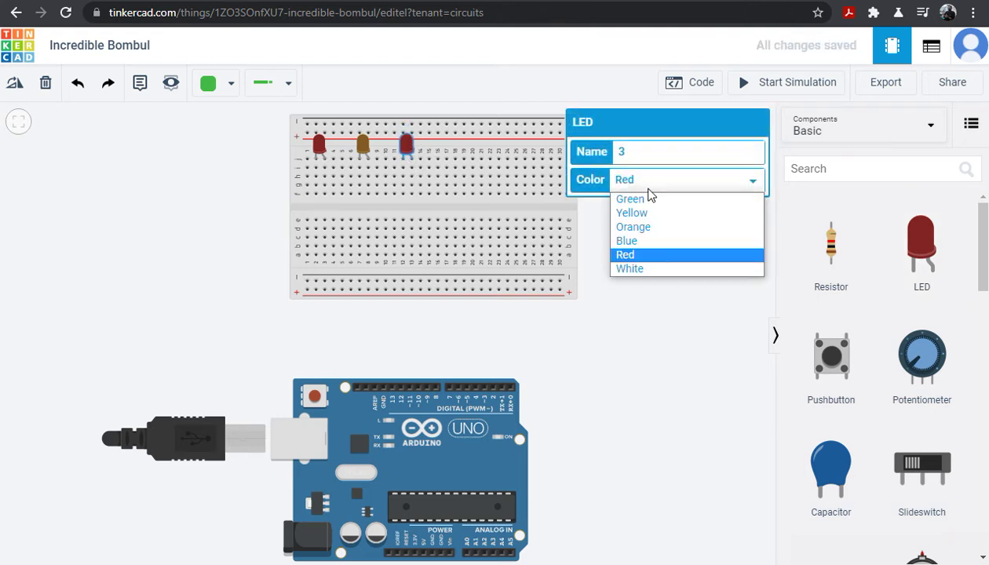
pyautogui.click(659, 243)
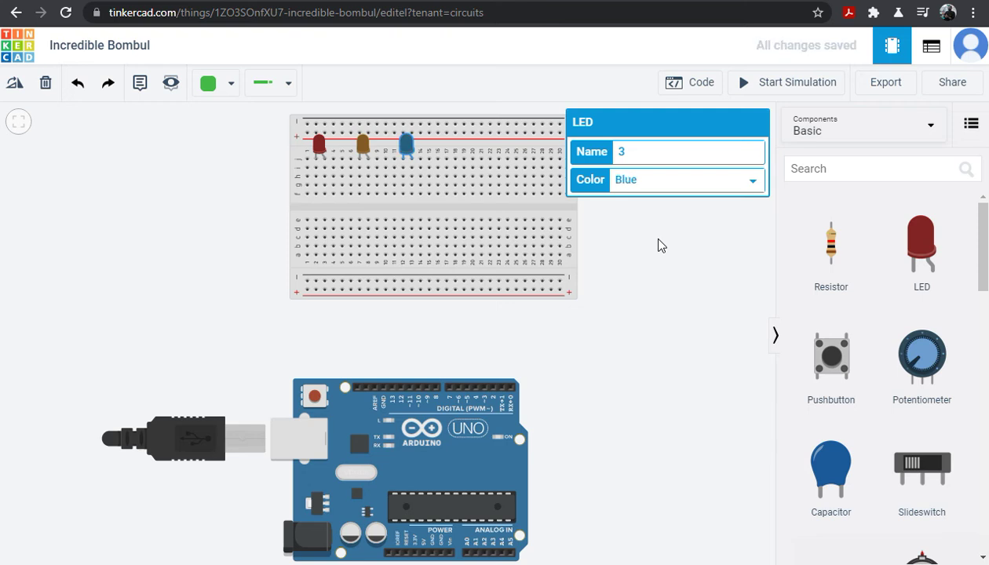
pyautogui.click(658, 245)
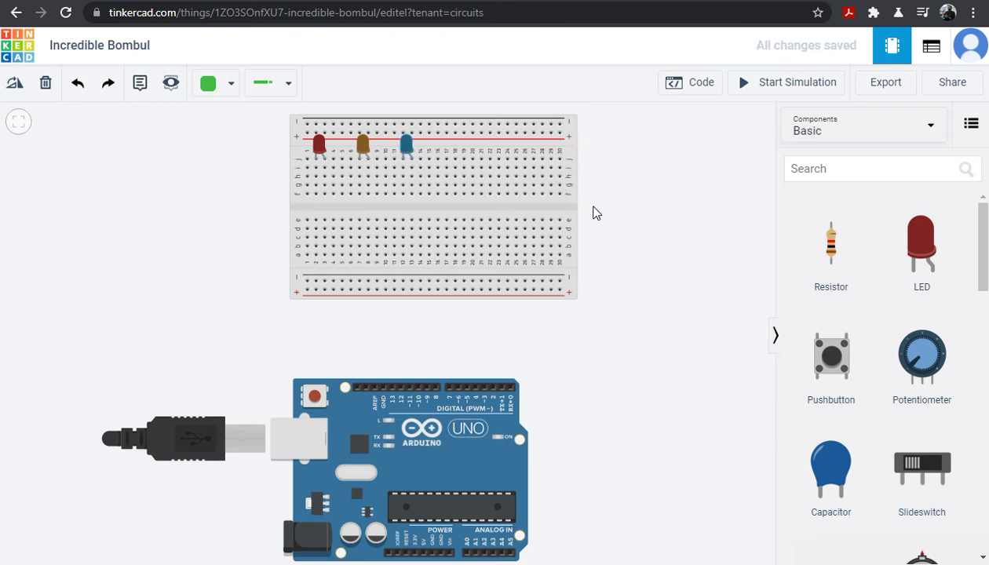
pyautogui.click(412, 193)
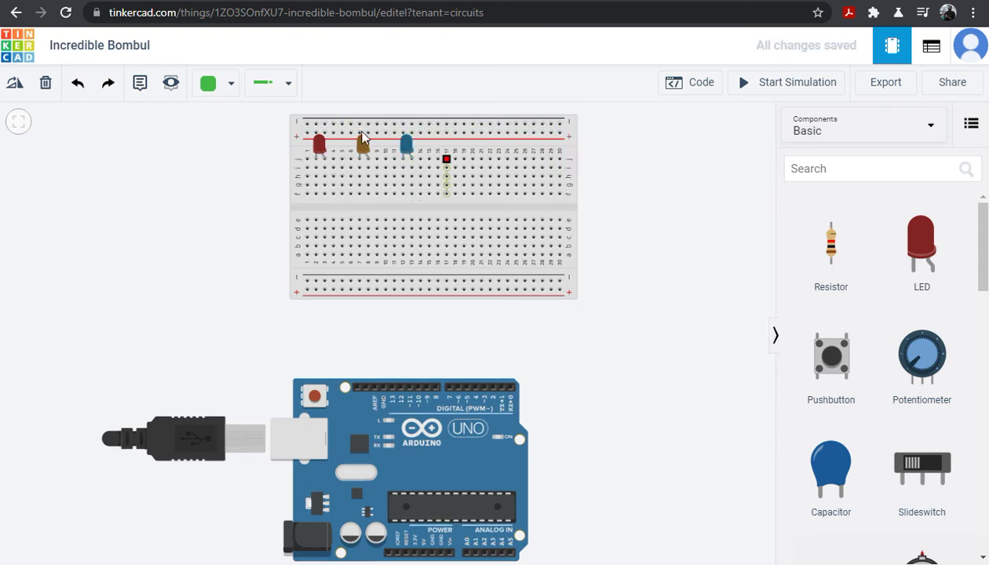
pyautogui.press('Escape')
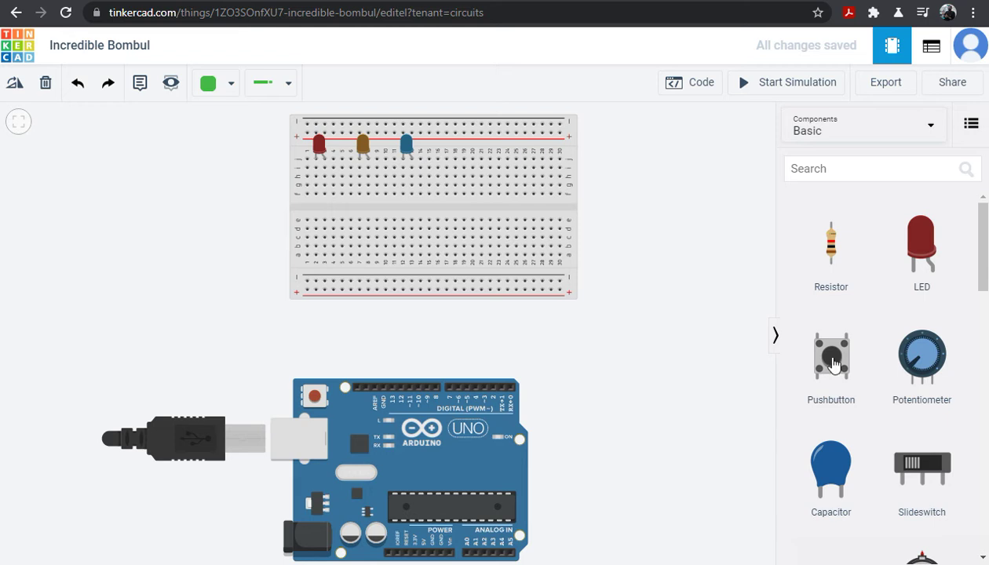
pyautogui.scroll(-2, 945, 332)
pyautogui.scroll(1, 945, 331)
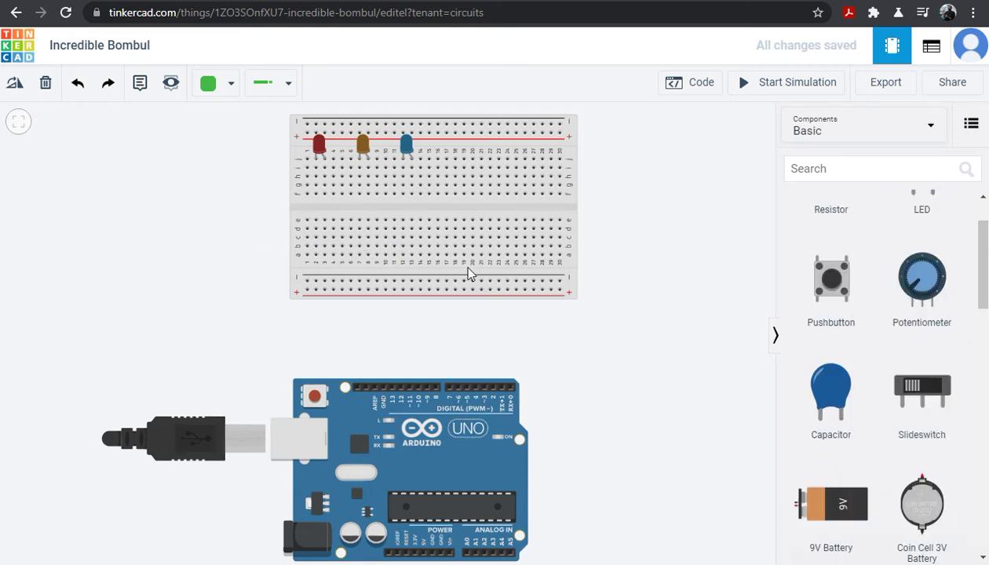
pyautogui.moveTo(196, 230); pyautogui.dragTo(221, 203)
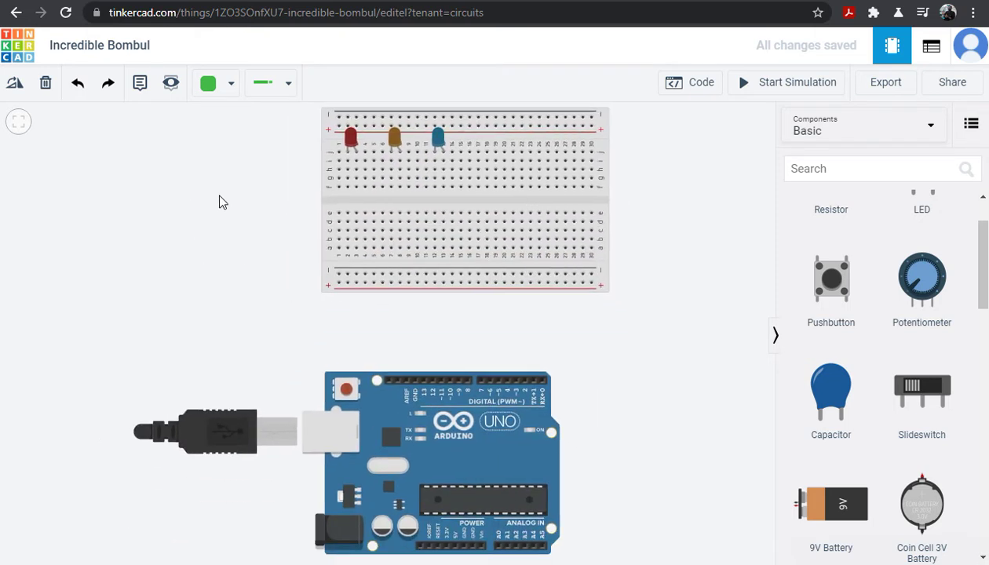
pyautogui.click(338, 274)
pyautogui.click(297, 280)
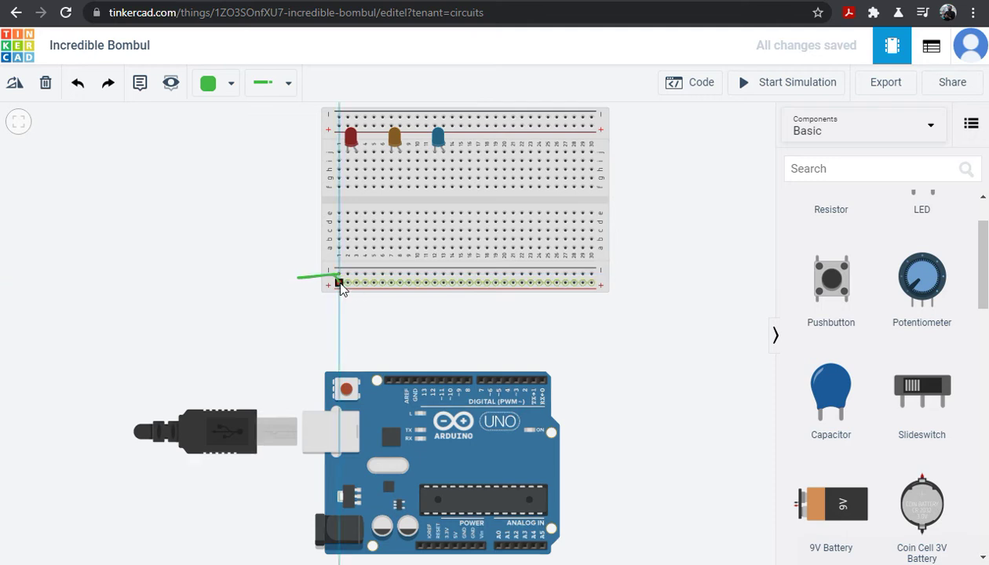
pyautogui.click(335, 277)
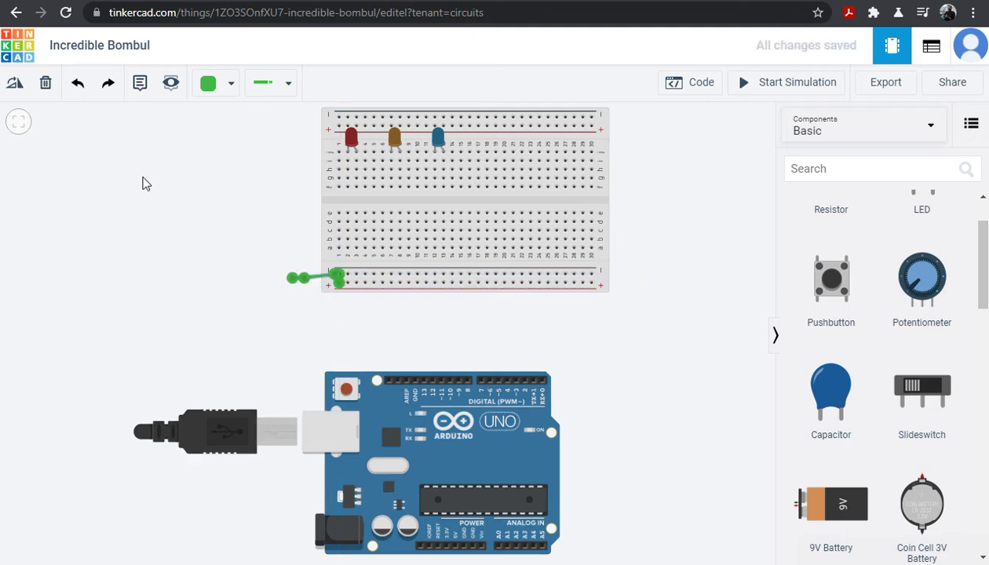
pyautogui.click(47, 85)
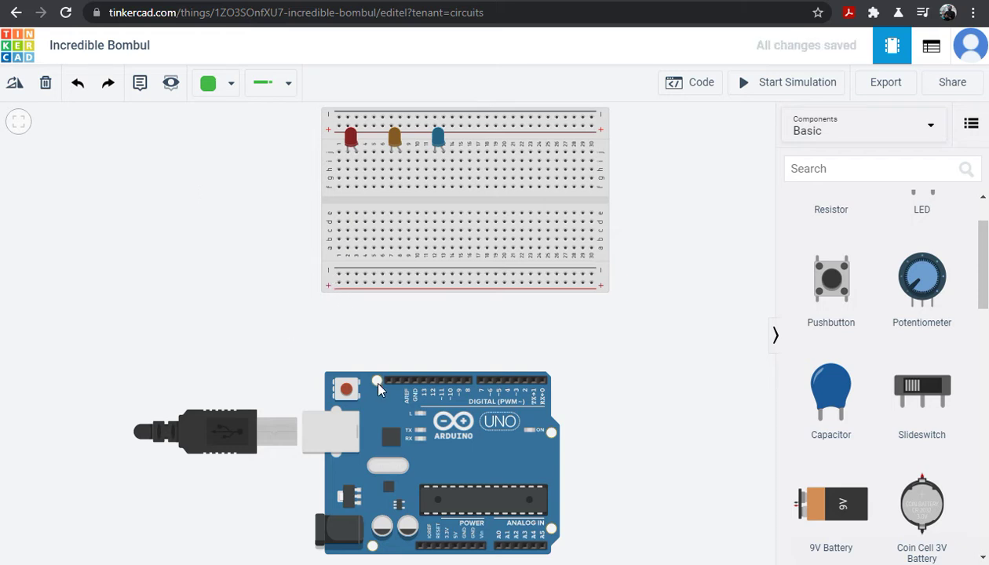
# Wire the first hole of the breadboard's lower negative rail to the Arduino's GND pin beside pin 13, routing it with square bends
pyautogui.scroll(1, 537, 377)
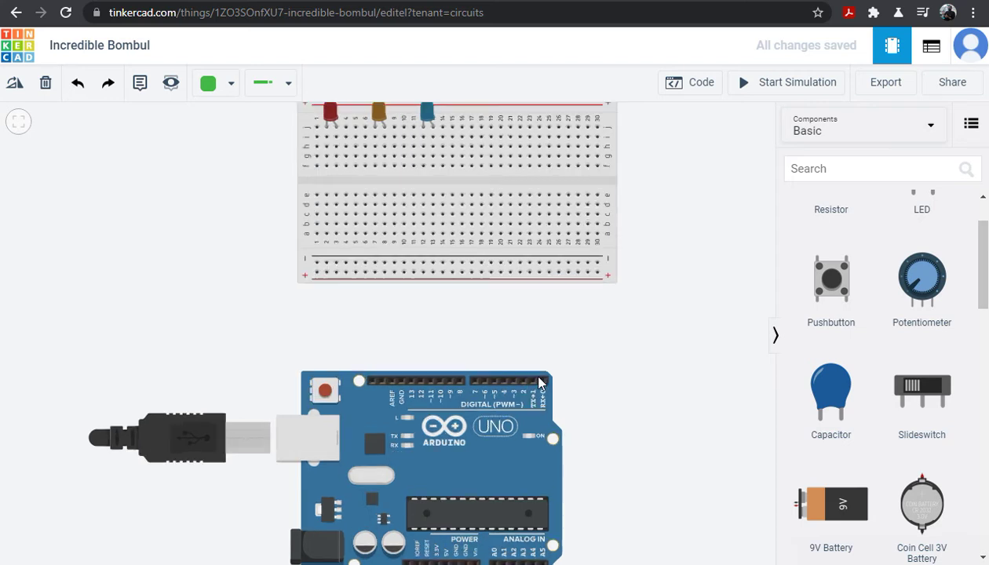
pyautogui.scroll(1, 539, 382)
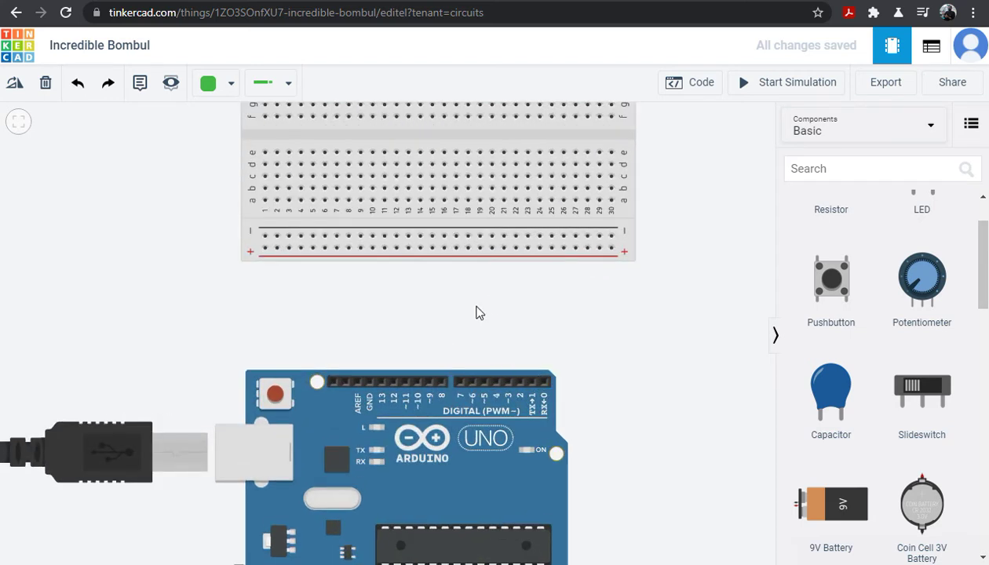
pyautogui.scroll(1, 491, 305)
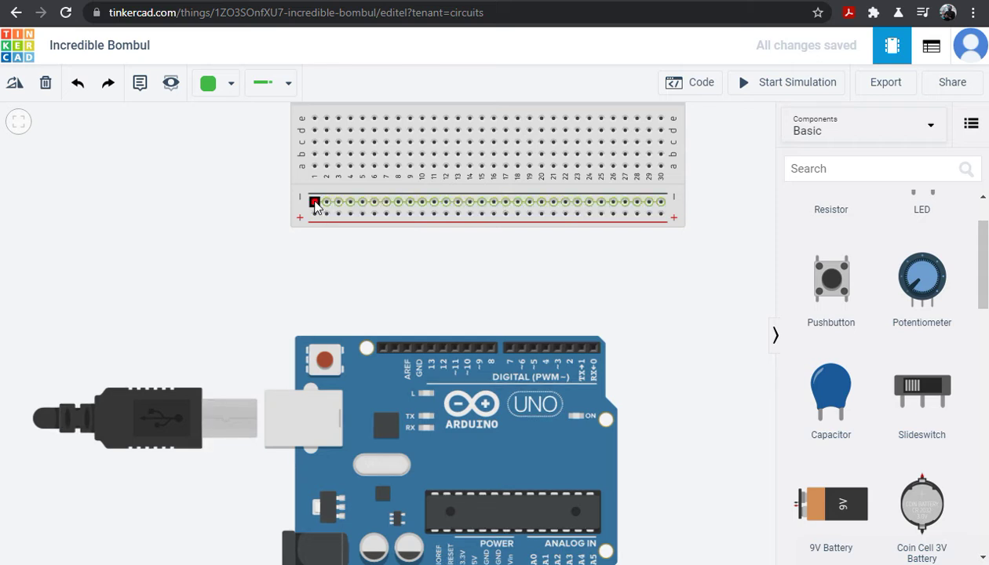
pyautogui.click(314, 203)
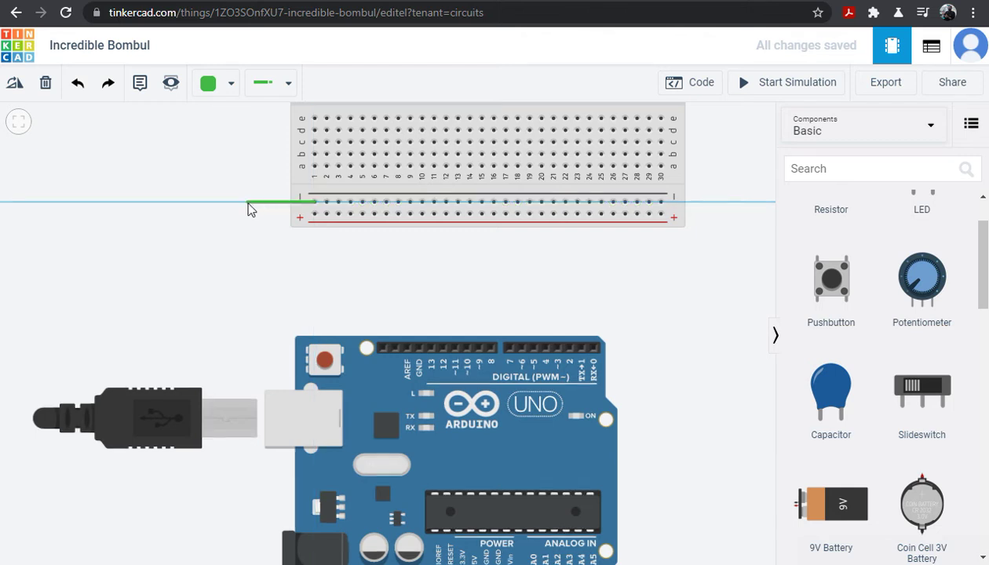
pyautogui.click(248, 203)
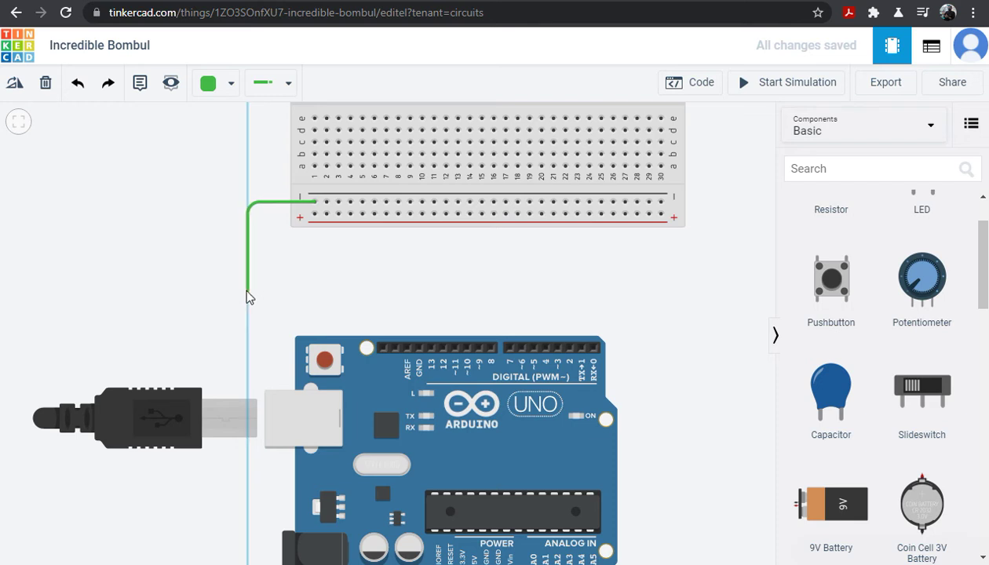
pyautogui.click(248, 293)
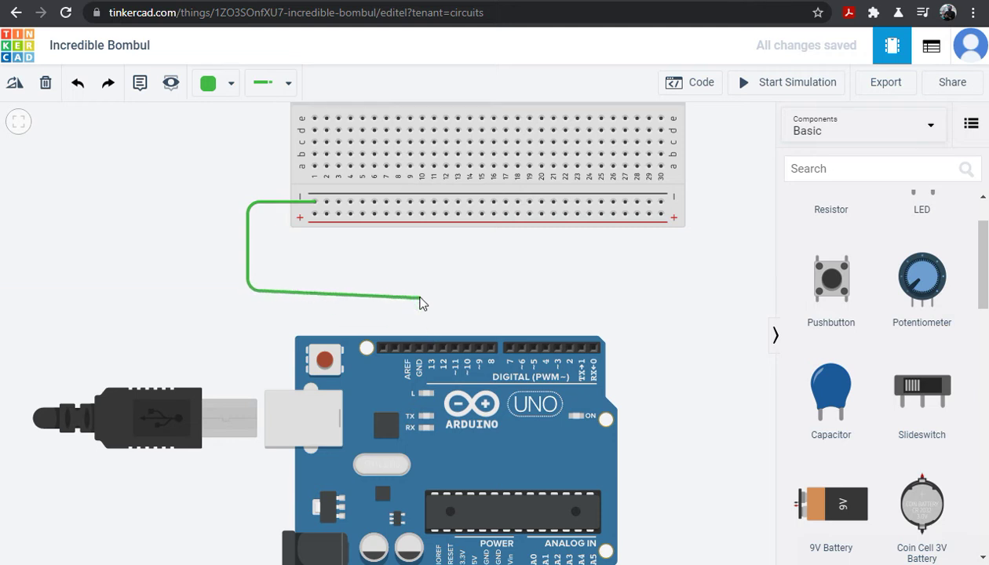
pyautogui.click(420, 292)
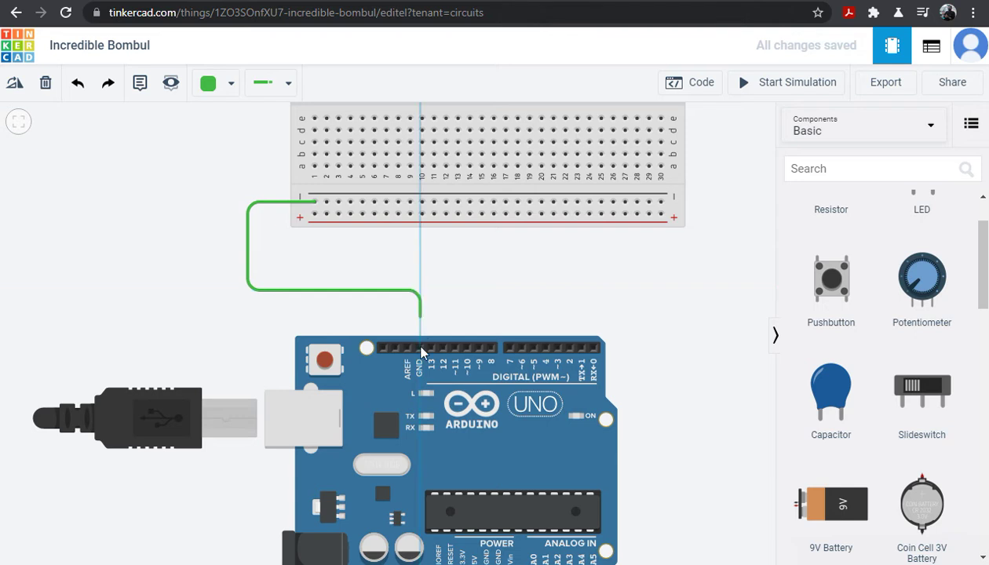
pyautogui.click(419, 349)
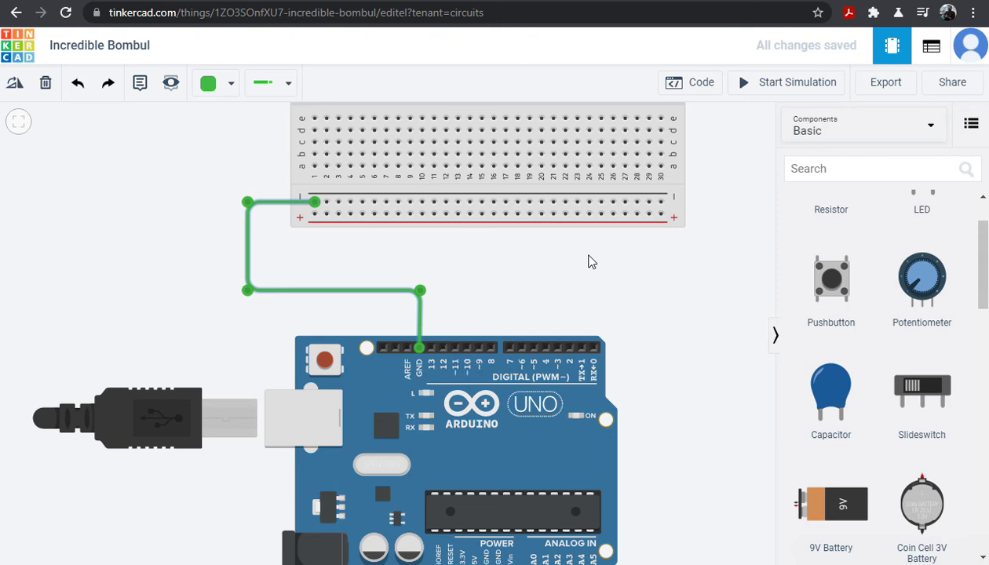
pyautogui.click(591, 261)
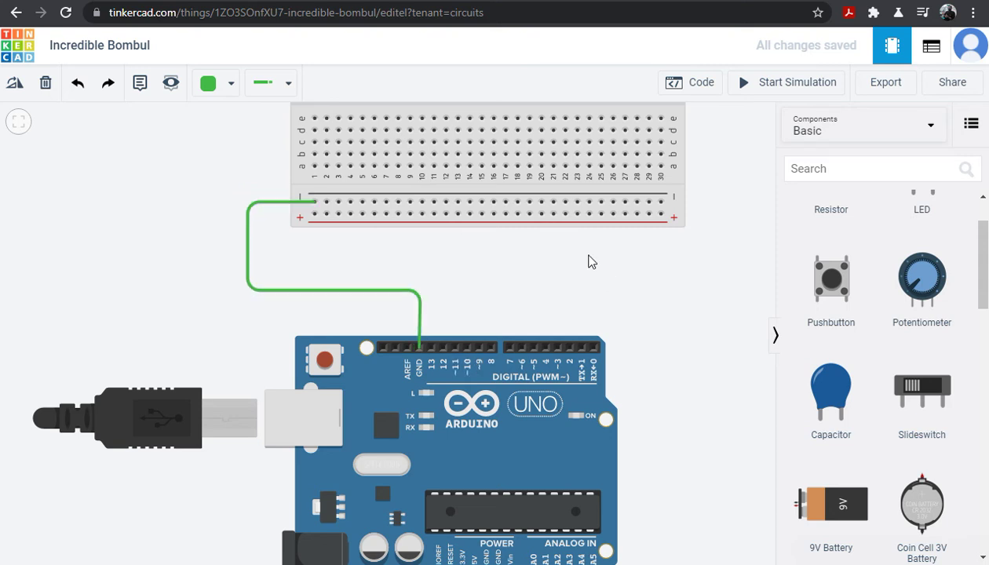
# Set the color of the ground wire between the negative rail and the Arduino to Black
pyautogui.click(250, 219)
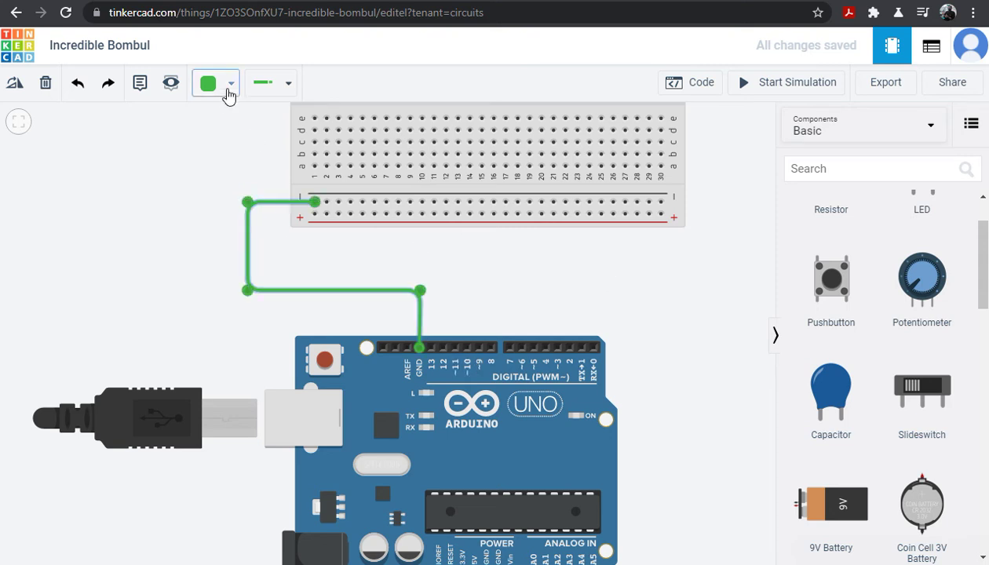
pyautogui.click(229, 88)
pyautogui.click(236, 135)
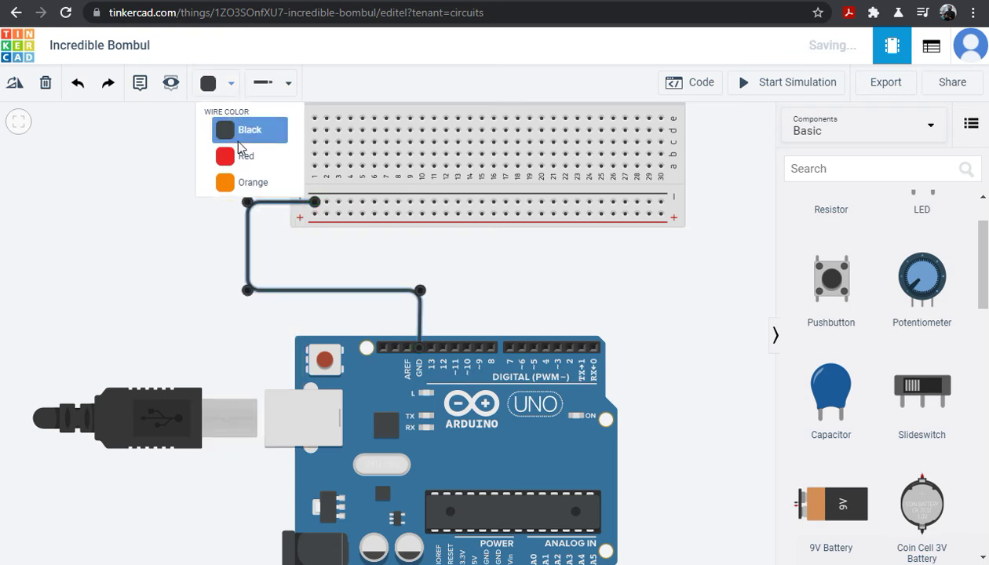
pyautogui.click(183, 216)
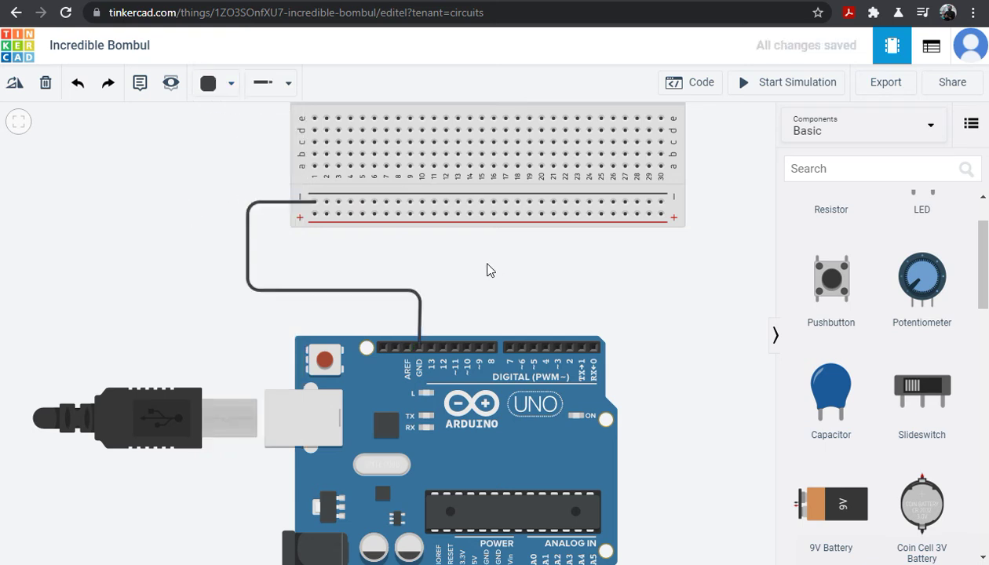
# Connect the red LED's column 2 to the lower negative rail with a straight black wire starting at hole g2
pyautogui.scroll(-1, 487, 270)
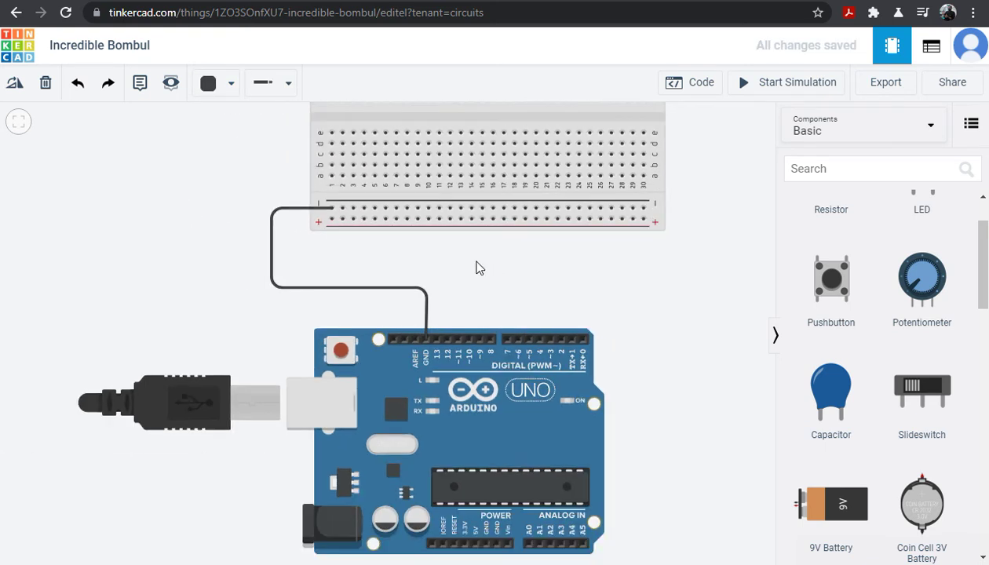
pyautogui.moveTo(236, 165); pyautogui.dragTo(222, 250)
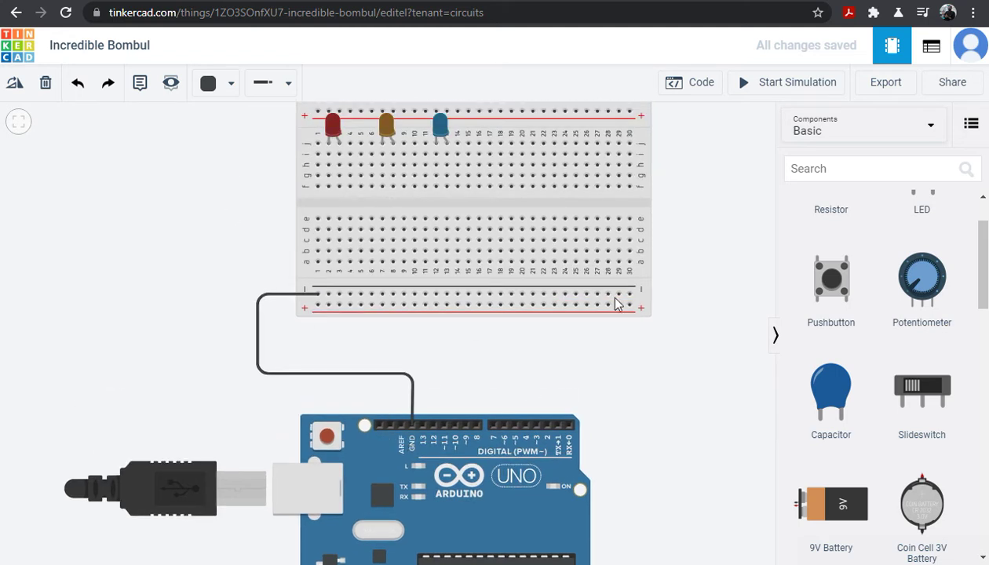
pyautogui.scroll(1, 683, 244)
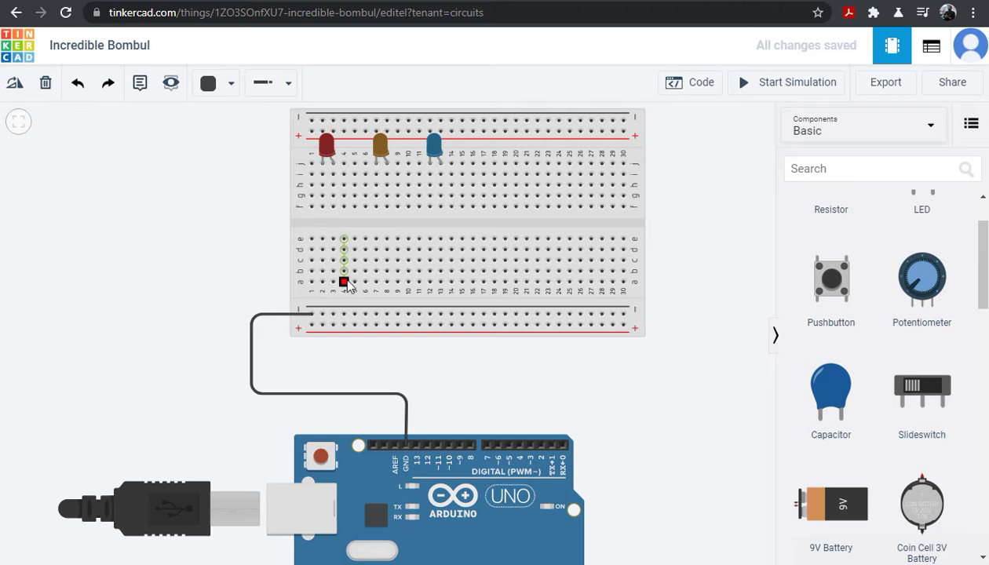
pyautogui.click(322, 198)
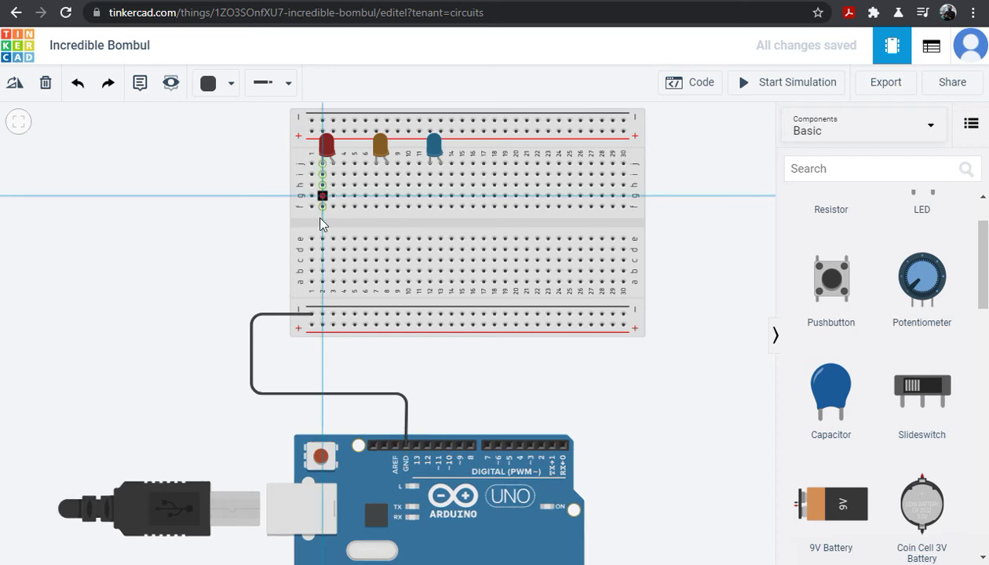
pyautogui.click(327, 314)
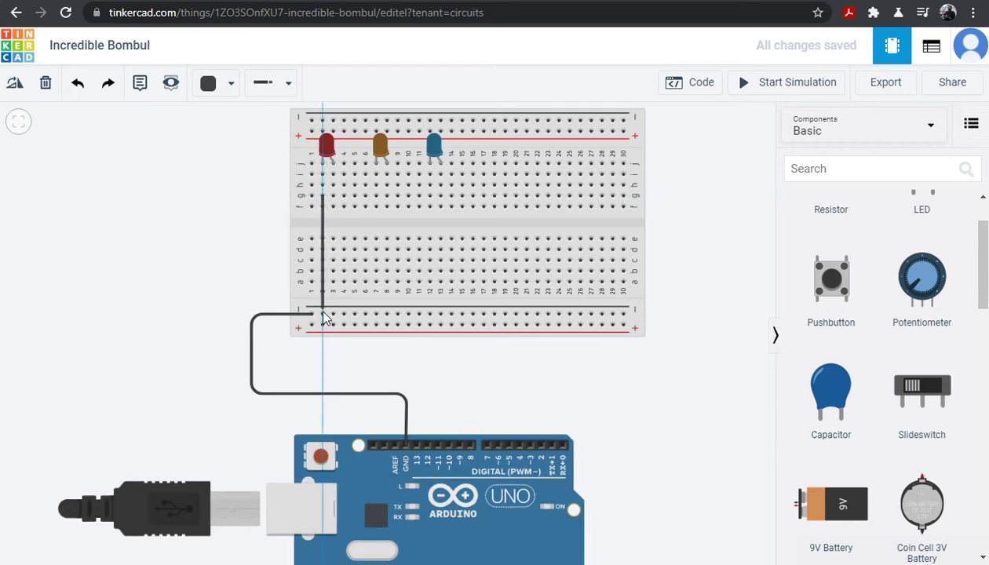
pyautogui.click(323, 315)
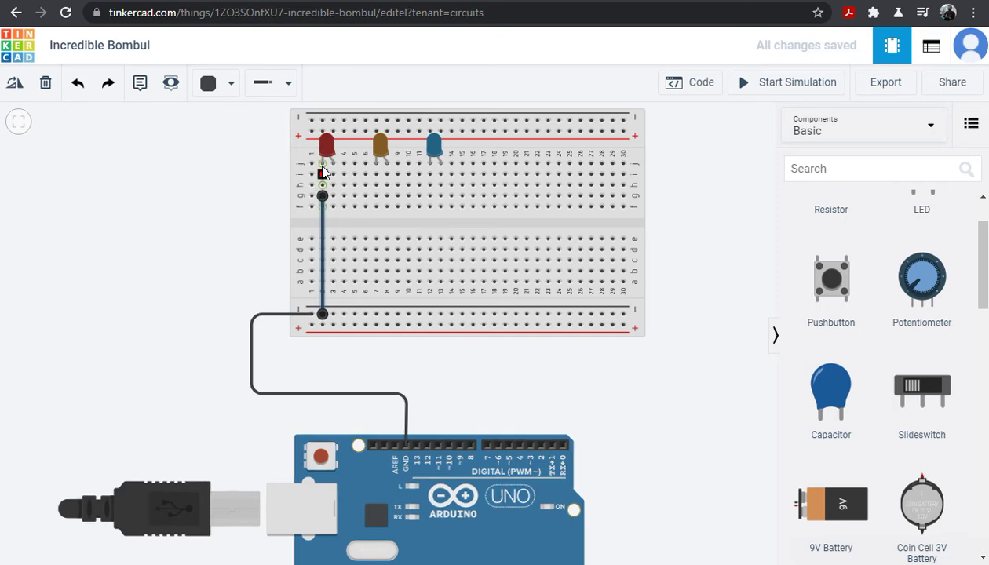
# Run straight black wires from holes g7 and g12 to the lower negative rail for the orange and blue LEDs
pyautogui.click(376, 197)
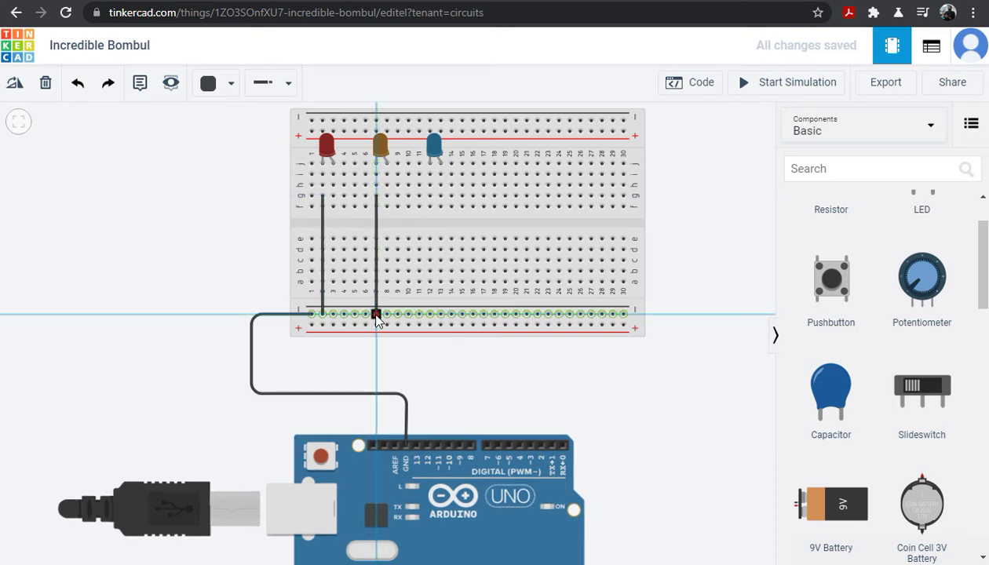
pyautogui.click(376, 316)
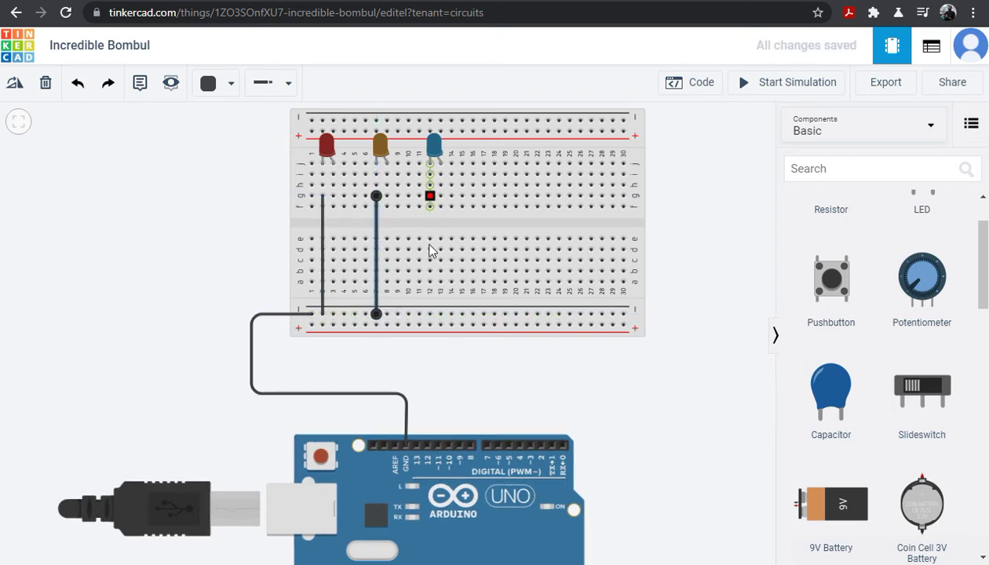
pyautogui.click(430, 197)
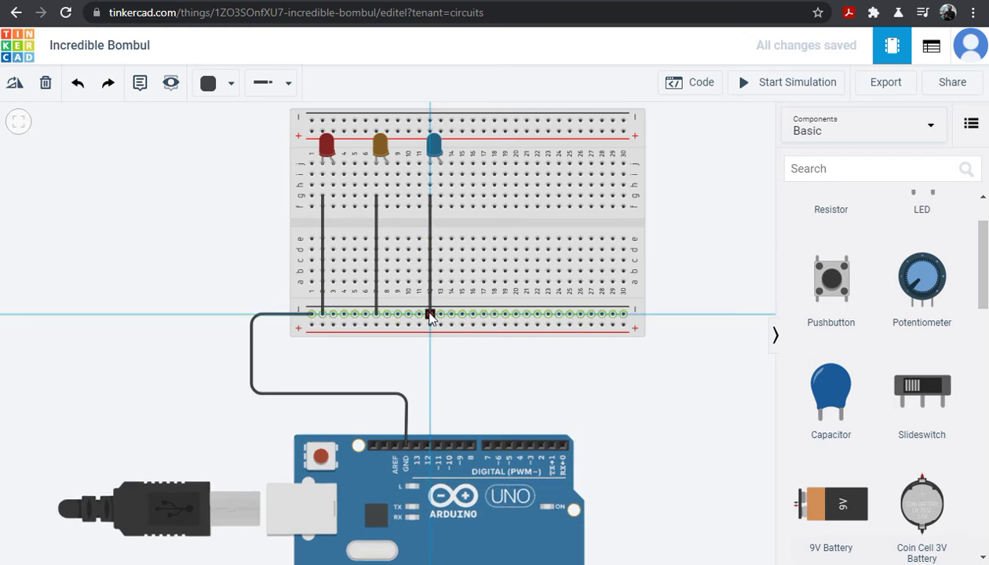
pyautogui.click(430, 315)
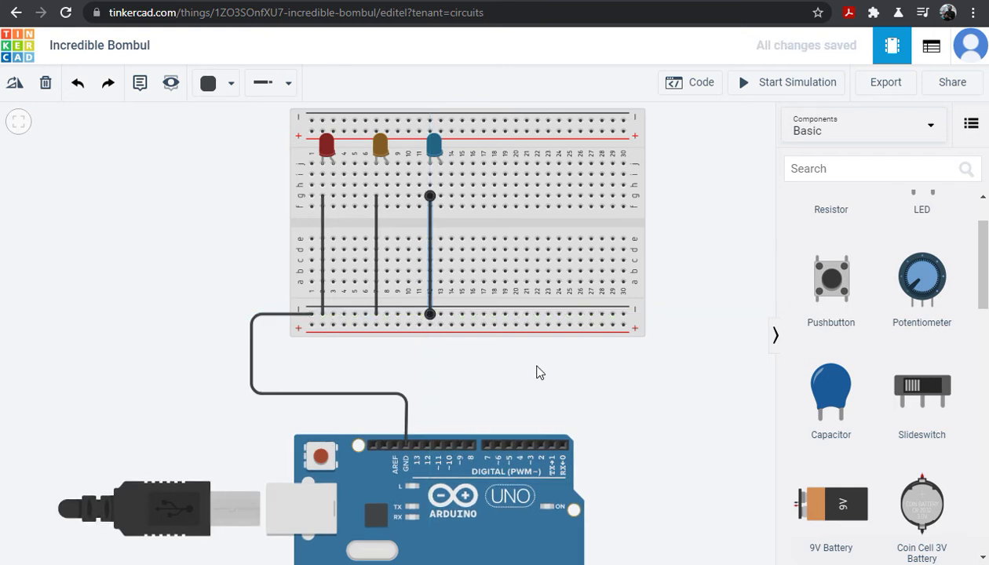
pyautogui.click(537, 372)
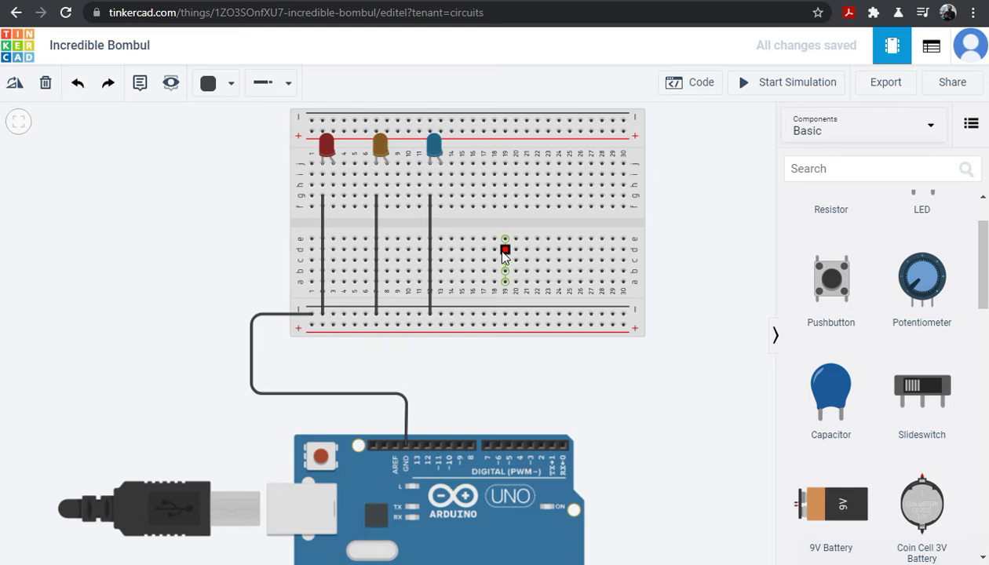
# Place a resistor across the breadboard's center gap in column 3, below the red LED, and set its resistance to 220 Ω
pyautogui.scroll(1, 892, 325)
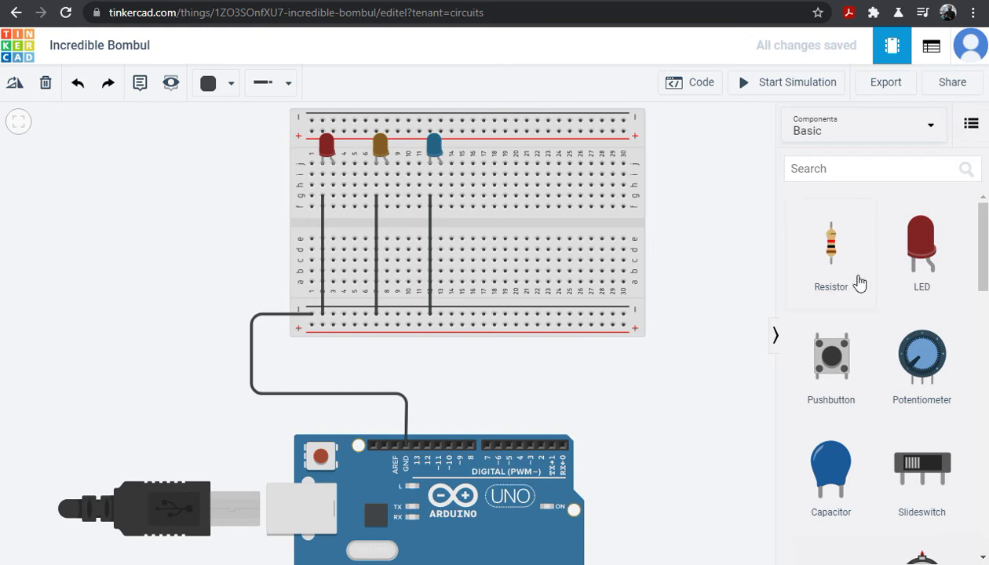
pyautogui.moveTo(840, 252); pyautogui.dragTo(339, 235)
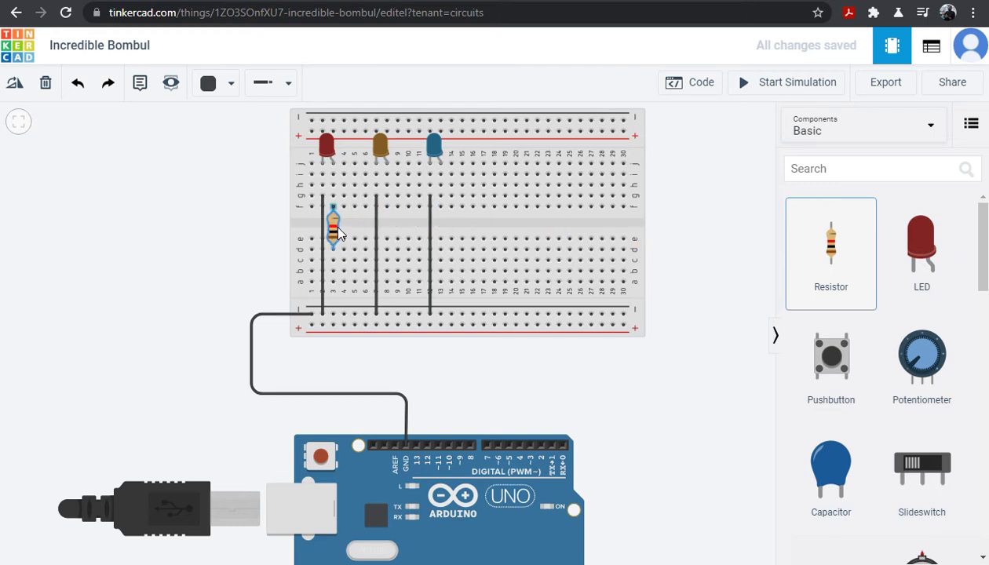
pyautogui.click(339, 233)
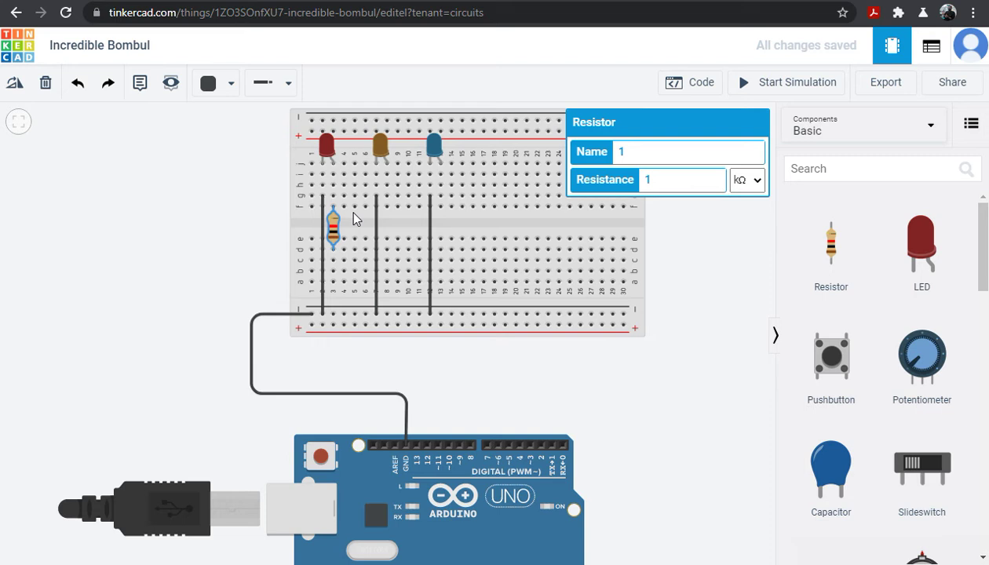
pyautogui.click(757, 186)
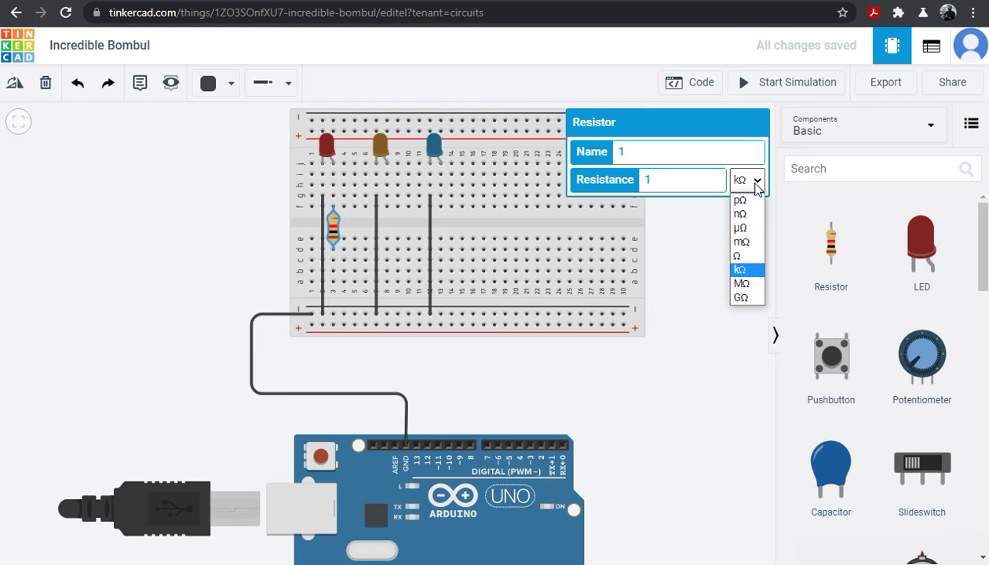
pyautogui.click(743, 256)
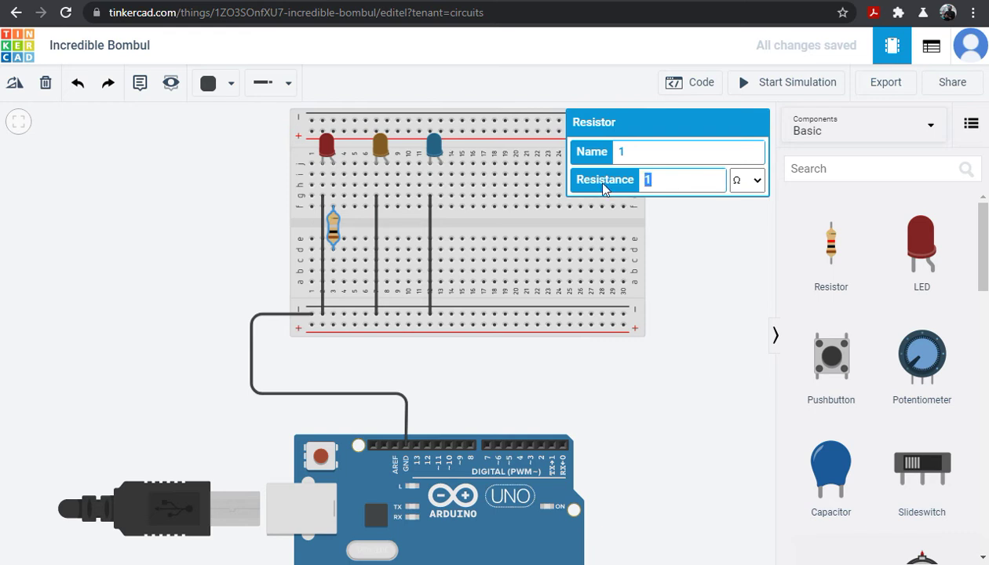
pyautogui.write('220')
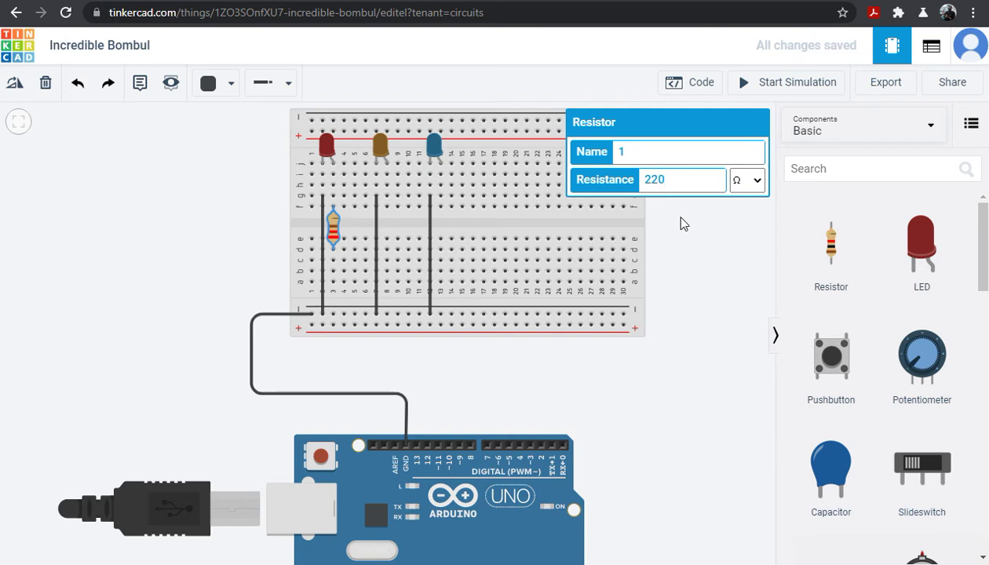
# Place a resistor across the breadboard's center gap in column 8, below the orange LED, and set its resistance to 220 kΩ
pyautogui.click(682, 224)
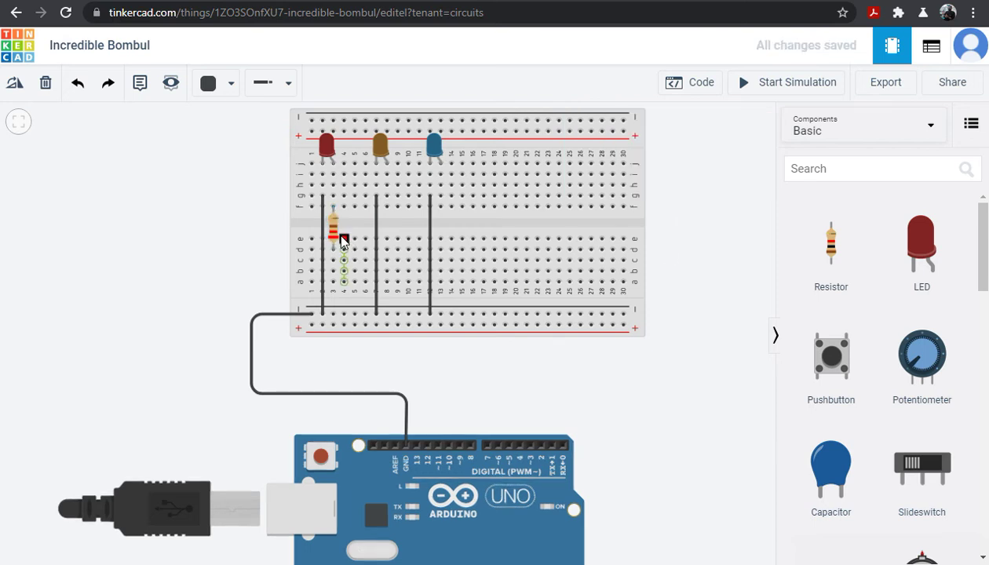
pyautogui.moveTo(832, 250); pyautogui.dragTo(389, 233)
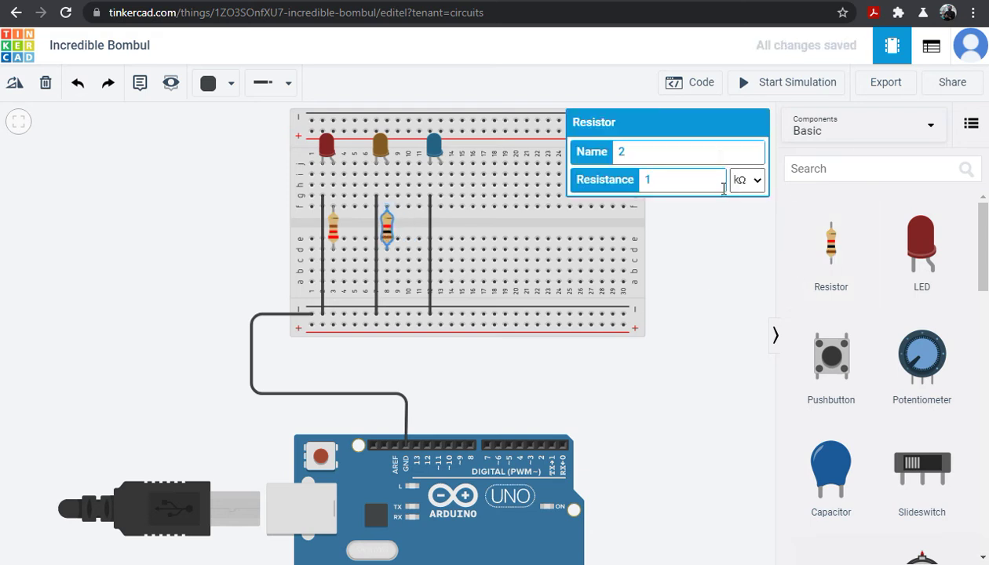
pyautogui.write('220')
pyautogui.click(722, 261)
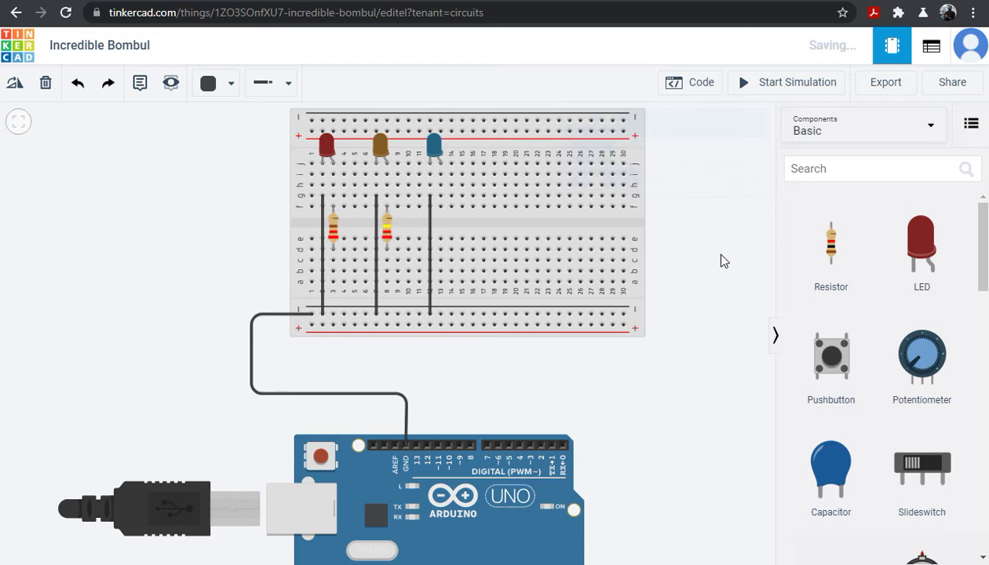
# Change the resistance unit of the red LED's resistor in column 3 to kΩ
pyautogui.click(334, 231)
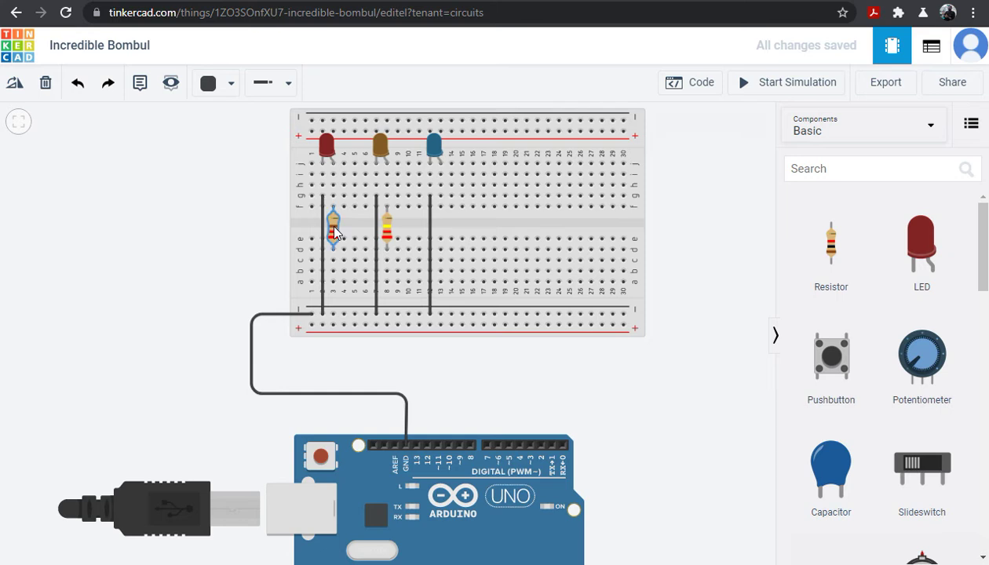
pyautogui.click(756, 185)
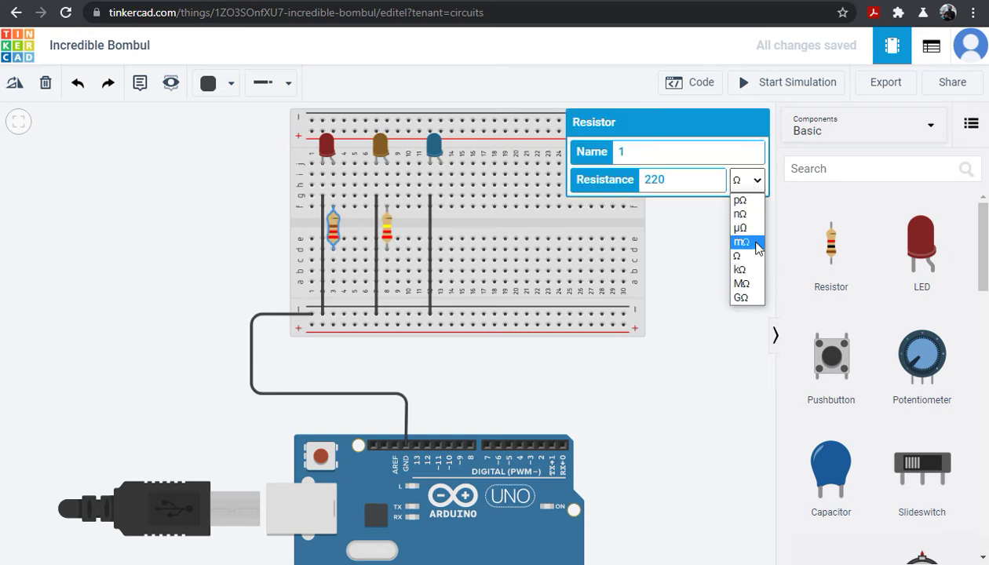
pyautogui.click(752, 268)
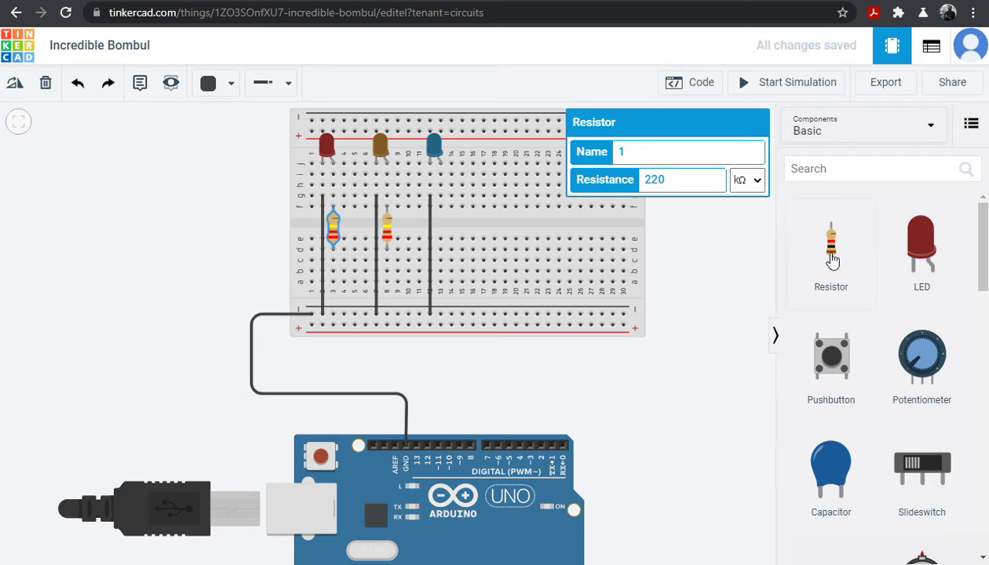
# Place a resistor across the center gap in column 13, below the blue LED, and set its resistance to 220 kΩ
pyautogui.moveTo(832, 260); pyautogui.dragTo(441, 230)
pyautogui.click(444, 222)
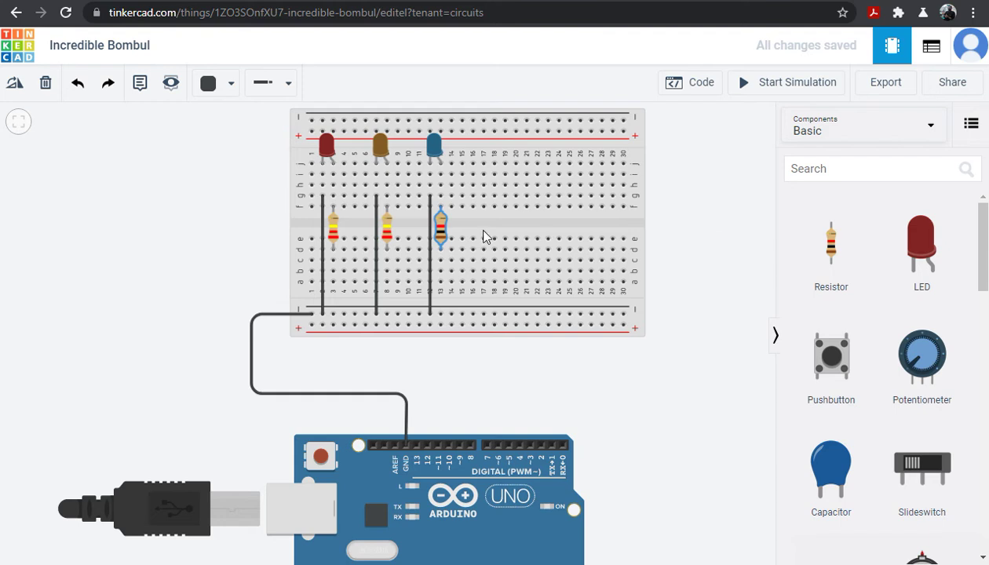
pyautogui.click(683, 230)
pyautogui.click(440, 228)
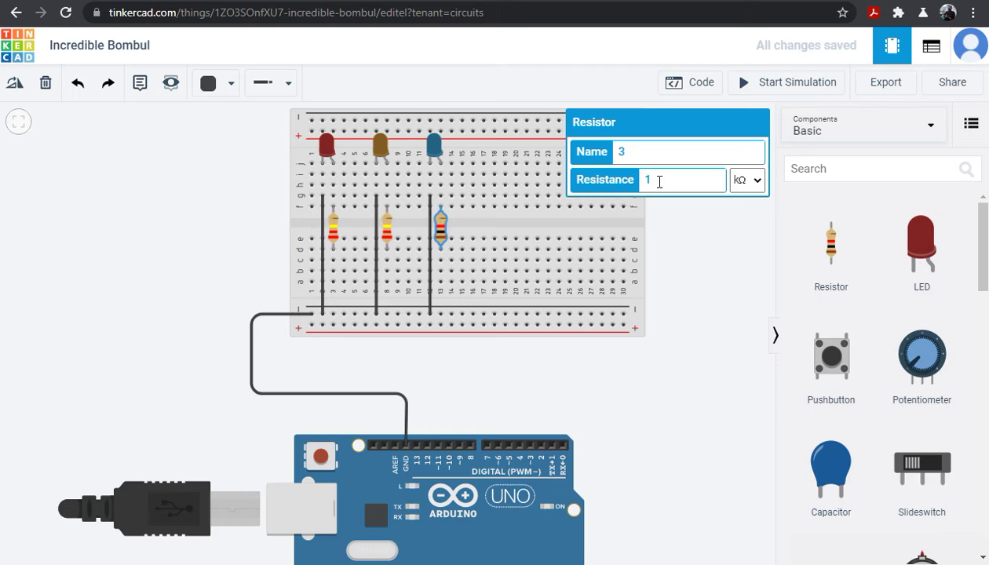
pyautogui.click(659, 182)
pyautogui.write('220')
pyautogui.click(712, 250)
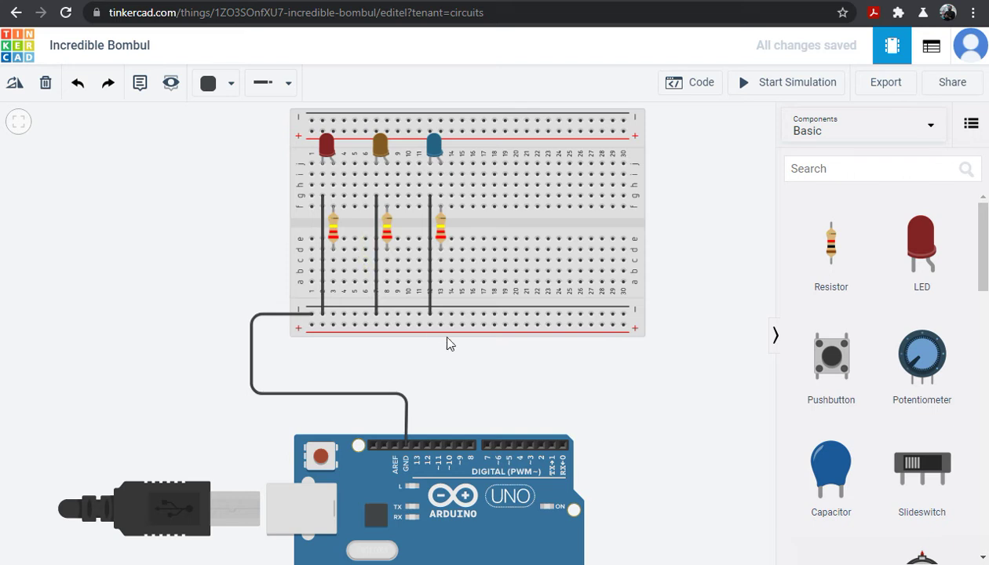
# Connect hole b3 below the red LED's resistor to Arduino pin 13 with a bent wire and color it Red
pyautogui.scroll(-1, 449, 346)
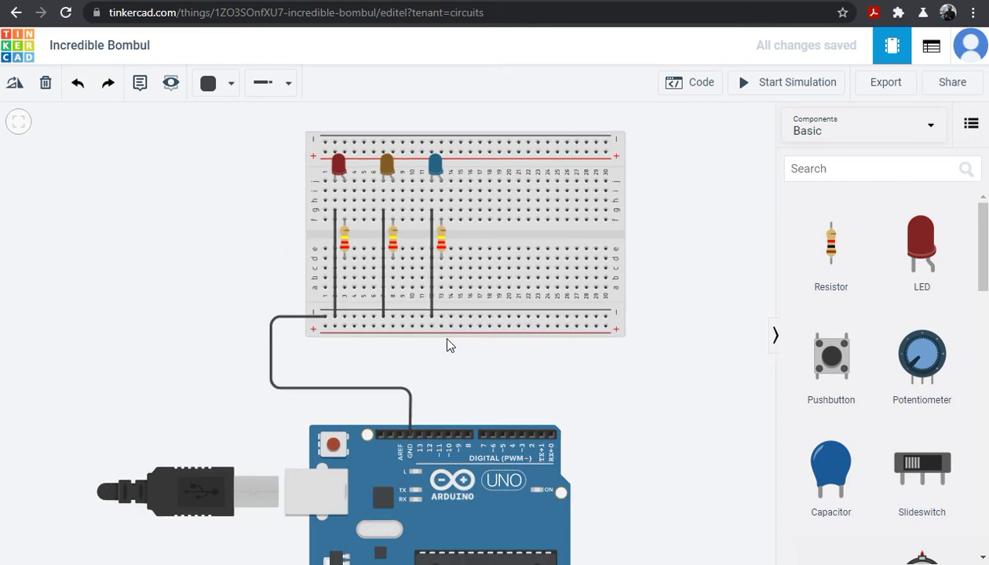
pyautogui.scroll(1, 451, 347)
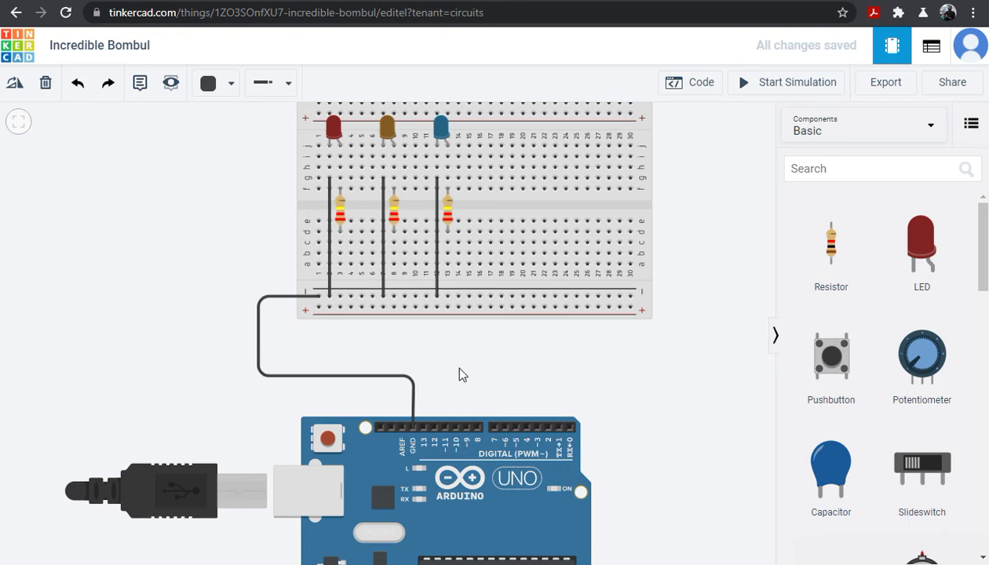
pyautogui.click(341, 254)
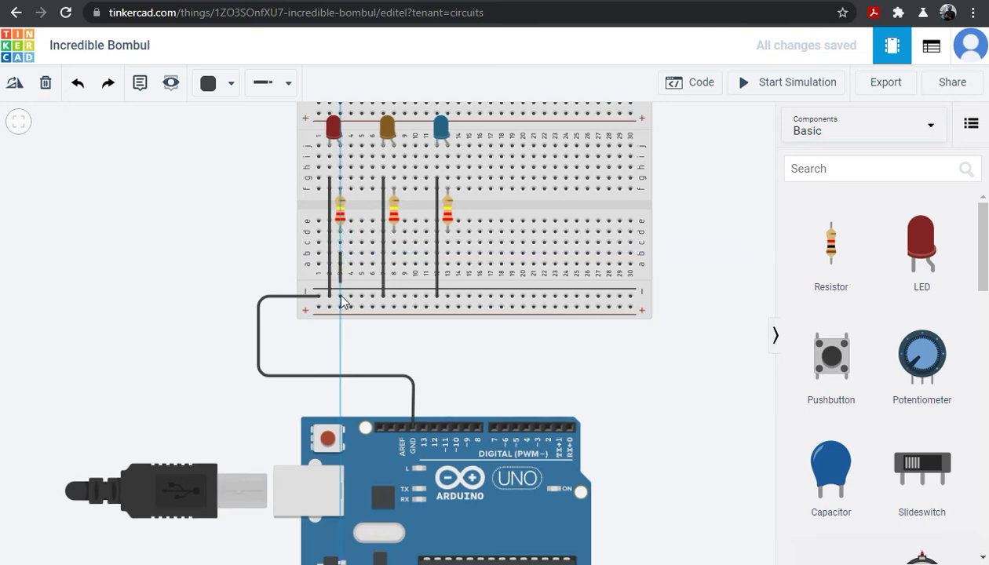
pyautogui.click(454, 427)
pyautogui.click(340, 348)
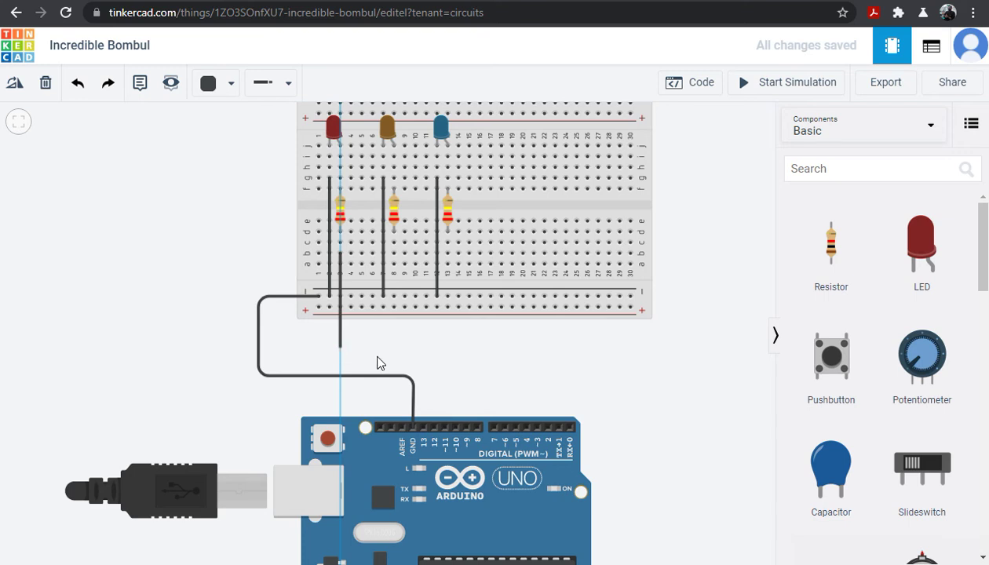
pyautogui.click(428, 348)
pyautogui.click(424, 427)
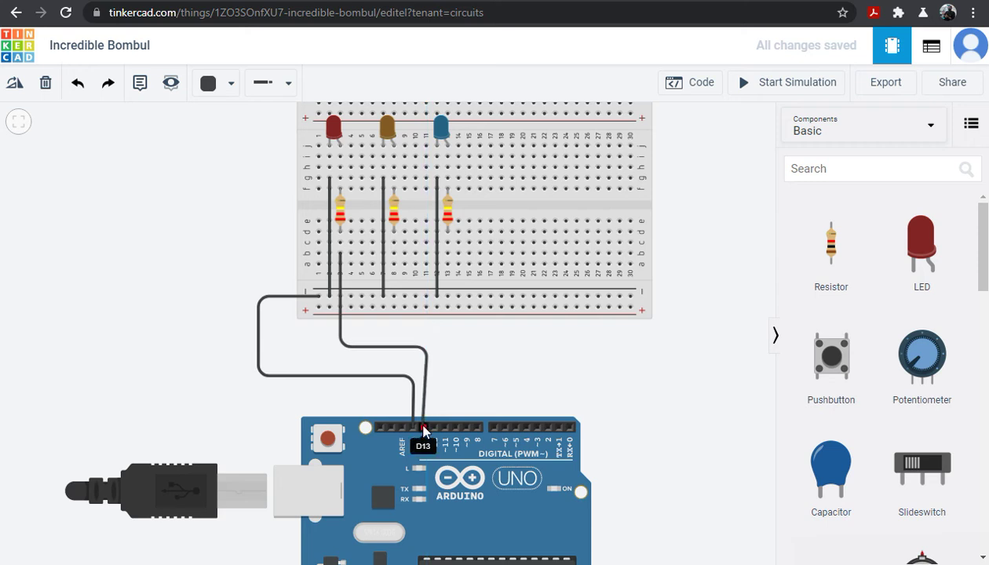
pyautogui.click(424, 431)
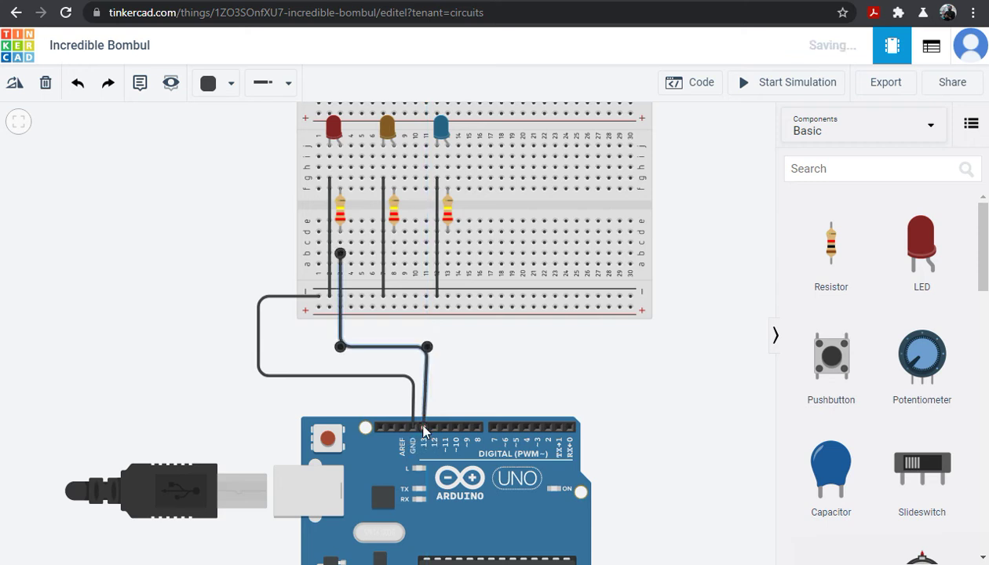
pyautogui.click(228, 88)
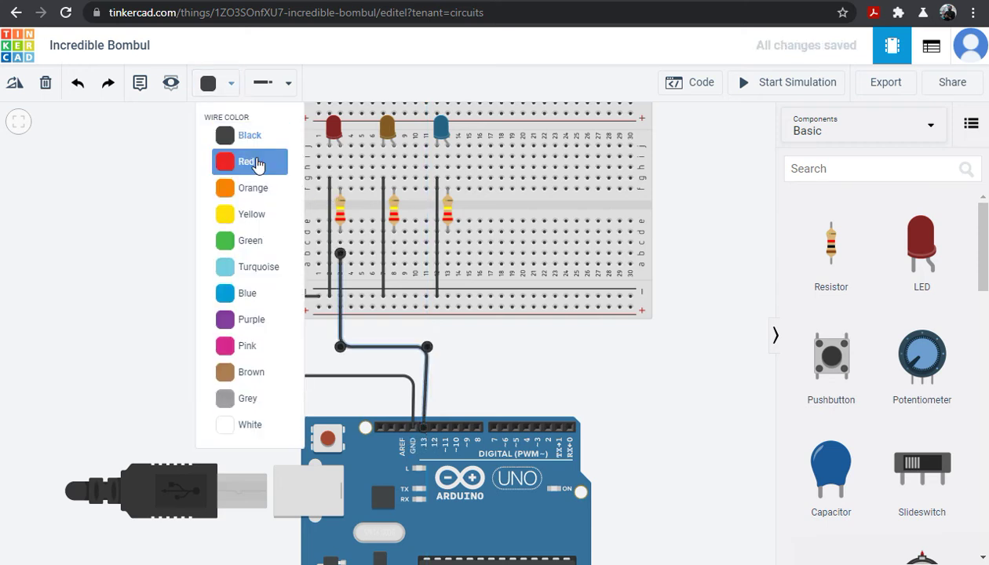
pyautogui.click(250, 162)
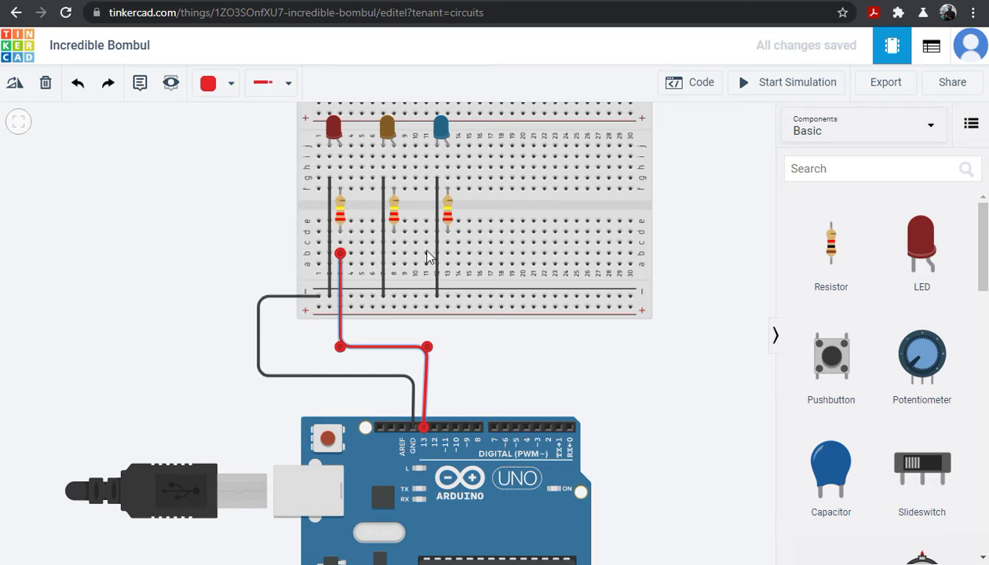
# Connect hole b8 below the orange LED's resistor to Arduino pin 12 with a bent wire and color it Yellow
pyautogui.click(395, 254)
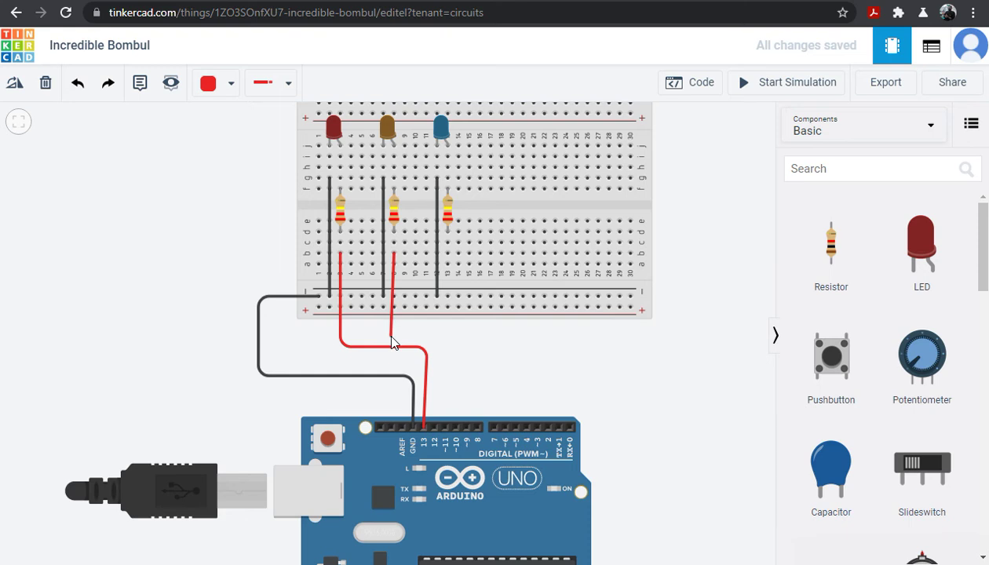
pyautogui.click(392, 338)
pyautogui.click(435, 343)
pyautogui.click(434, 428)
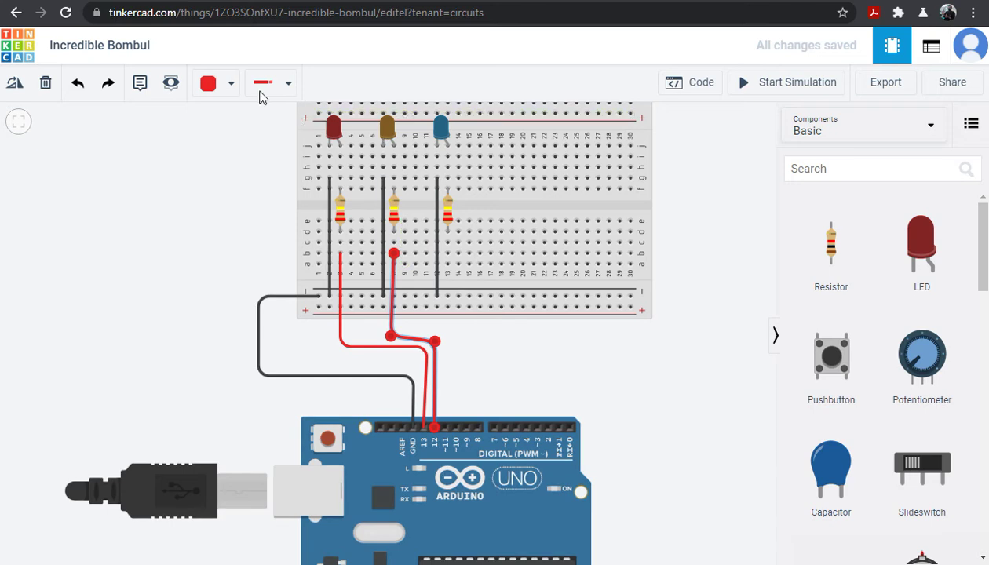
pyautogui.click(230, 87)
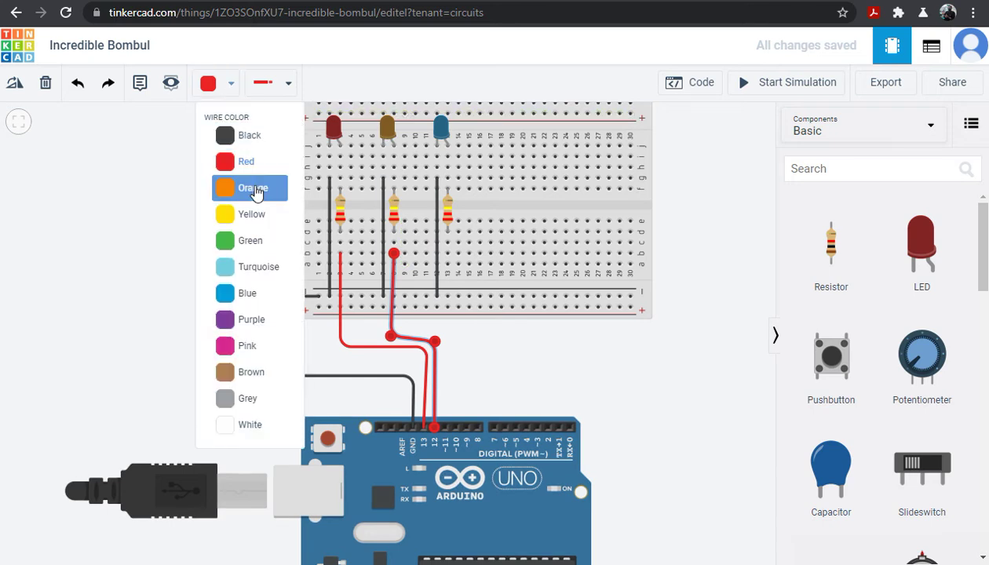
pyautogui.click(253, 214)
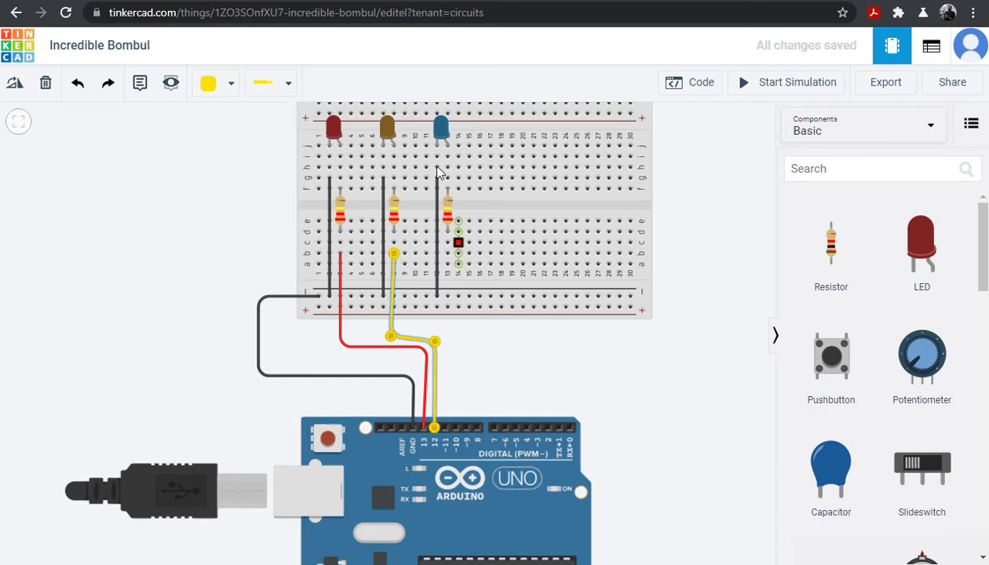
# Connect hole b13 below the blue LED's resistor straight to Arduino pin 11 and color the wire Blue
pyautogui.click(448, 253)
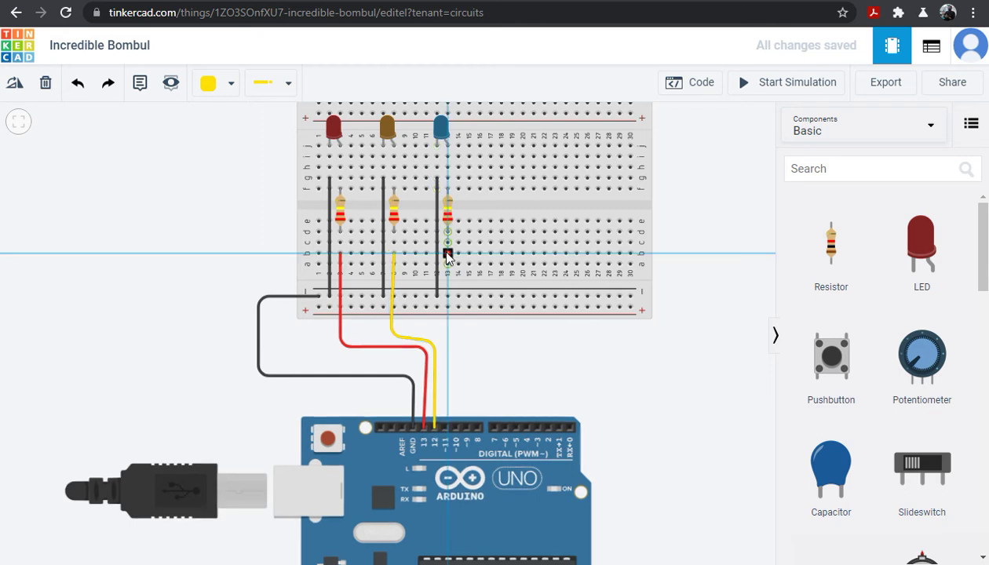
pyautogui.click(445, 428)
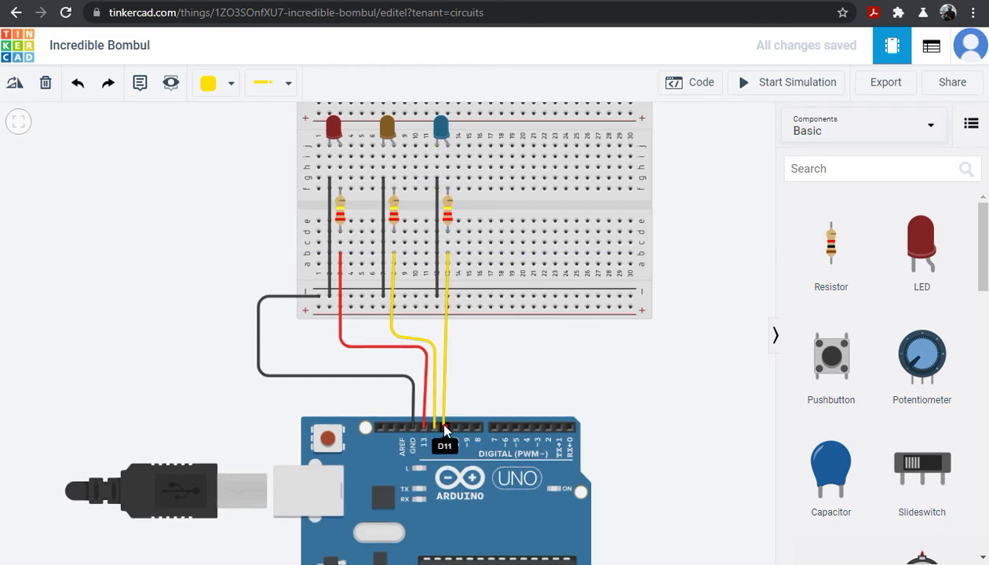
pyautogui.click(444, 428)
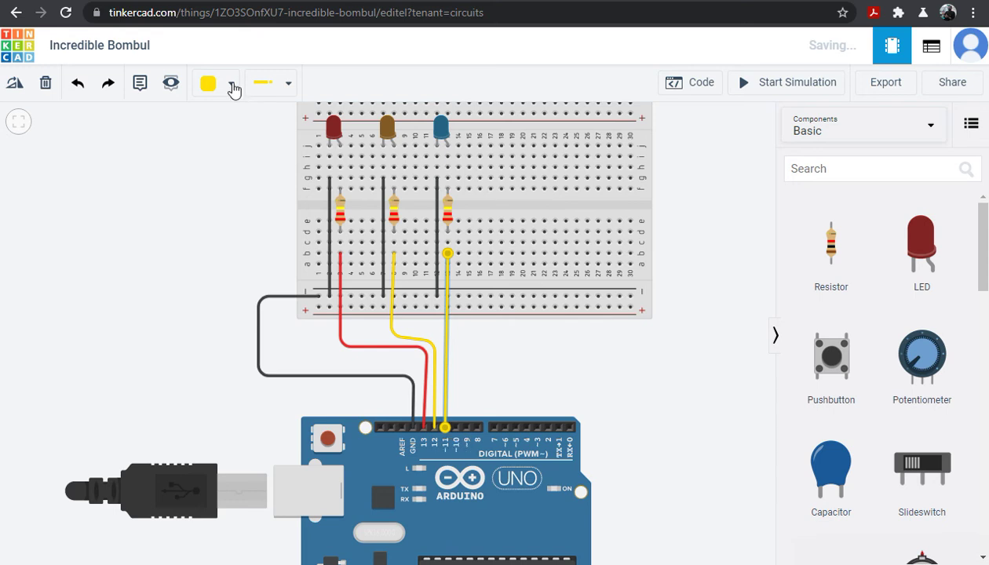
pyautogui.click(232, 85)
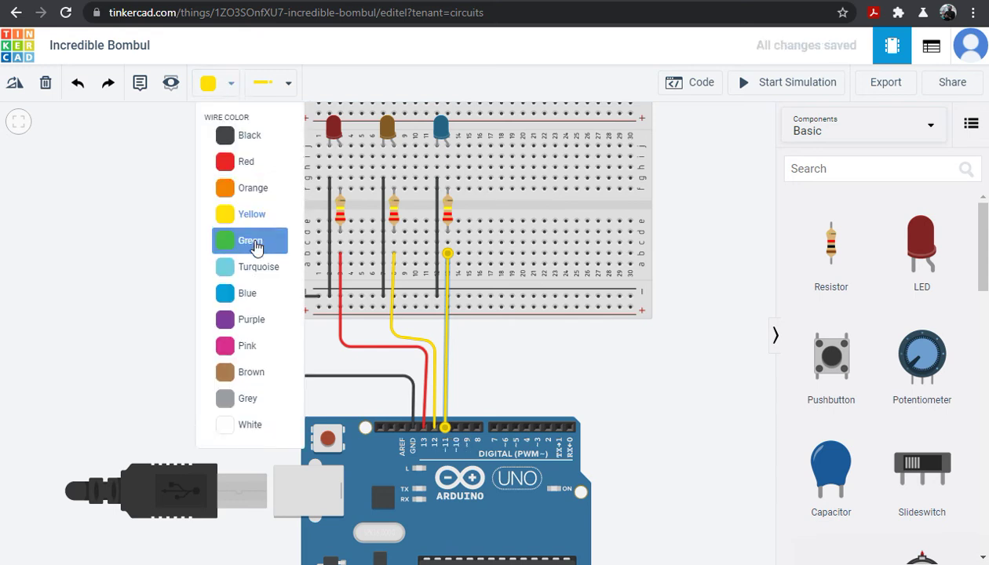
pyautogui.click(253, 292)
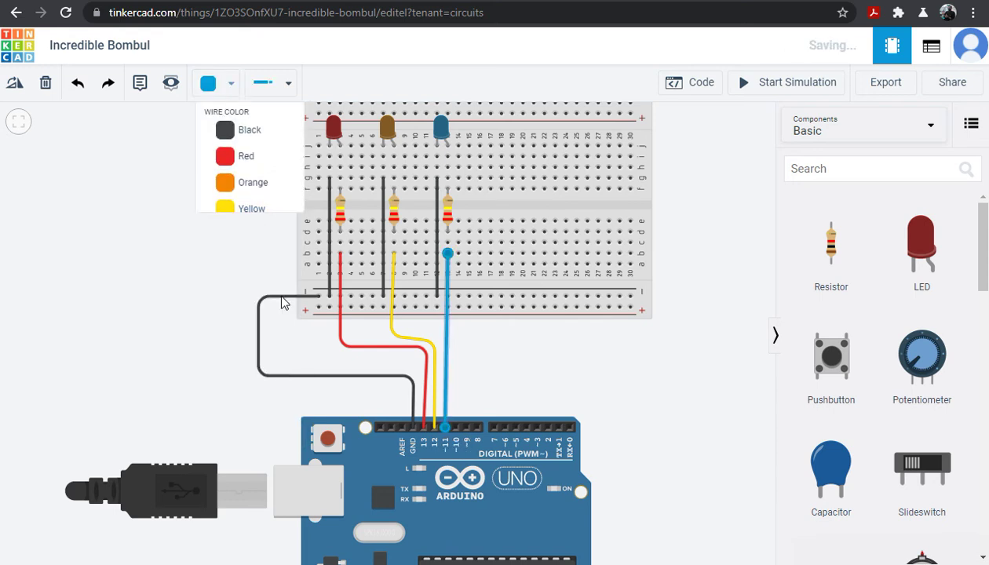
pyautogui.click(509, 367)
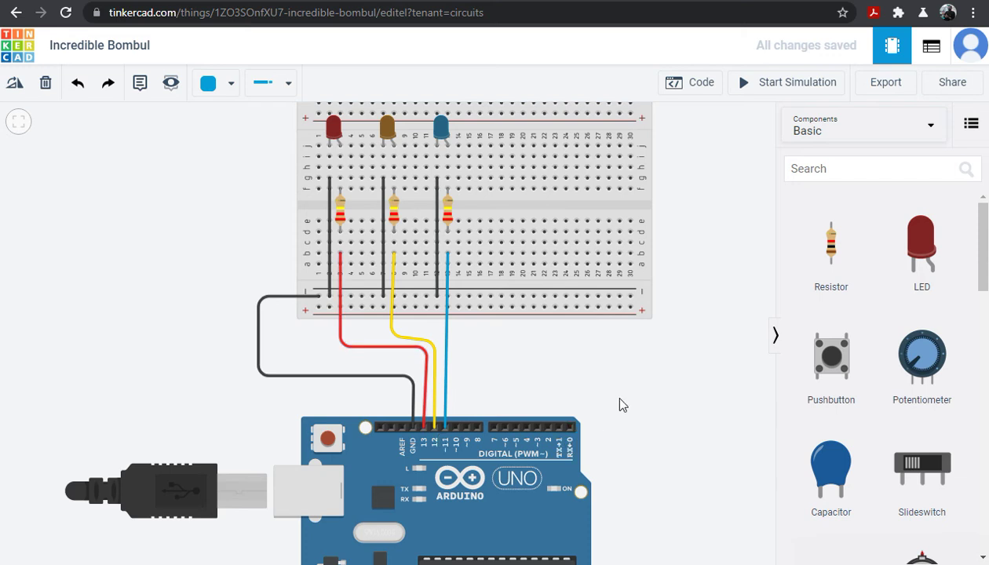
# Run the circuit simulation to check the LEDs and the Arduino's onboard LED, and stop it
pyautogui.scroll(-1, 622, 381)
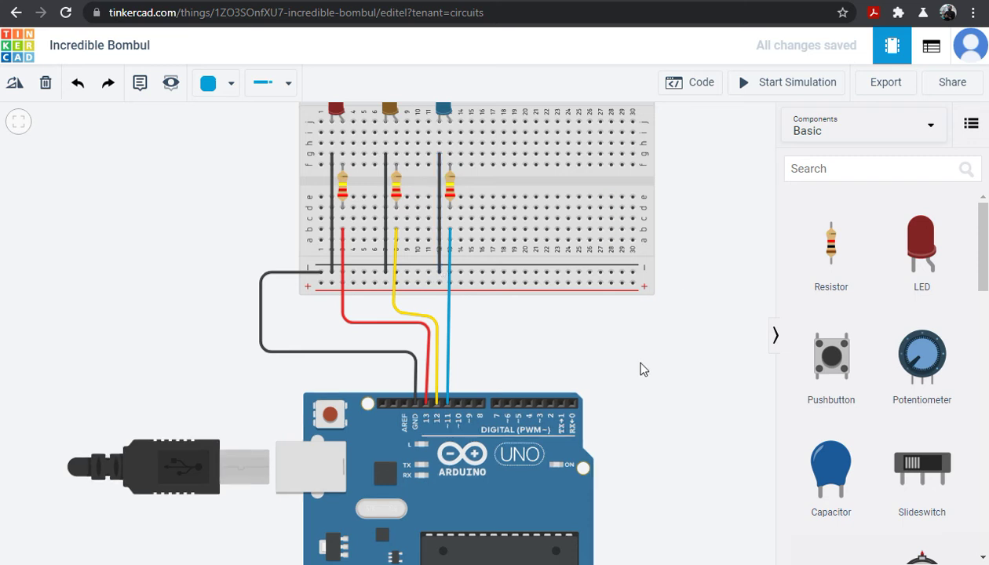
pyautogui.moveTo(704, 219); pyautogui.dragTo(671, 281)
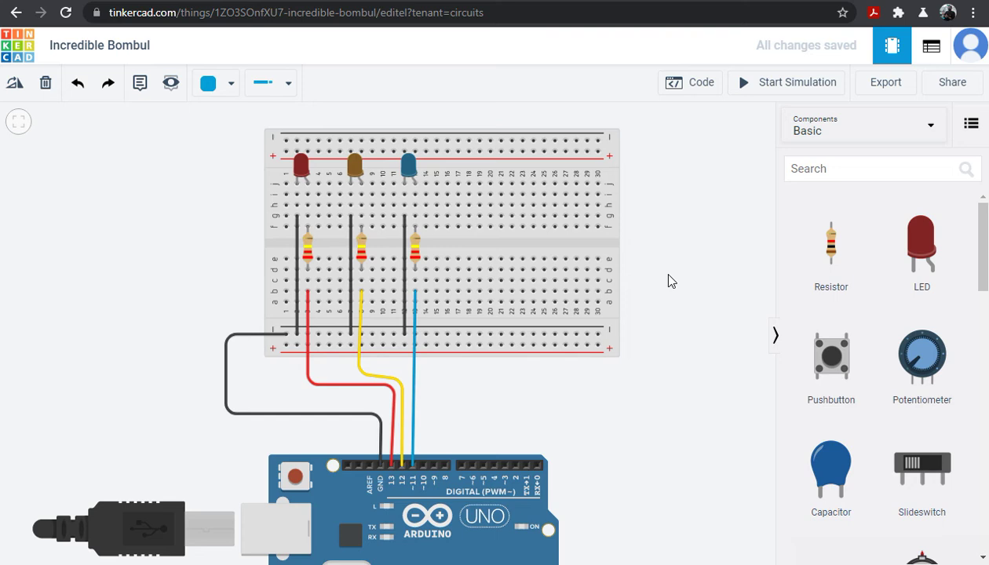
pyautogui.click(785, 95)
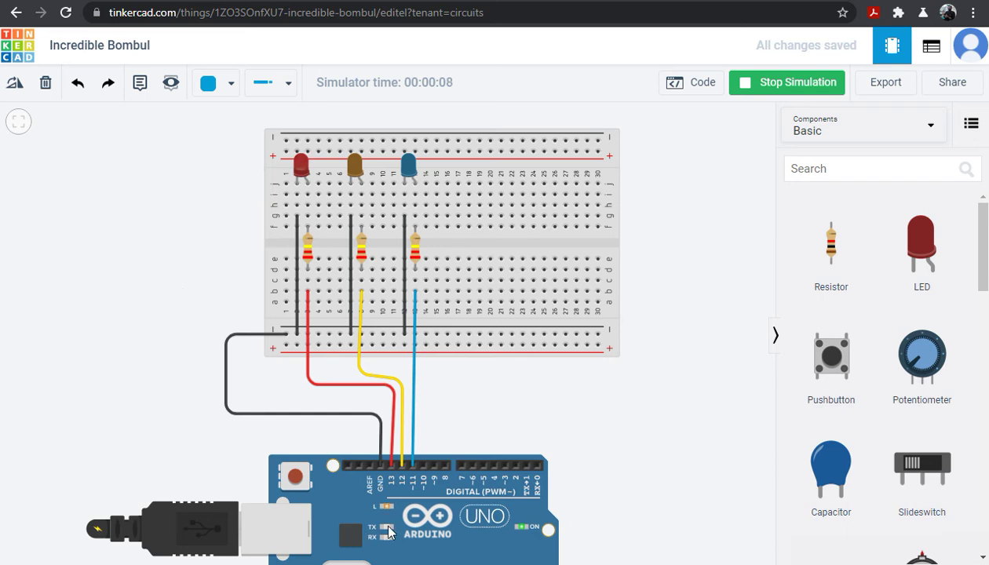
pyautogui.moveTo(591, 487); pyautogui.dragTo(609, 464)
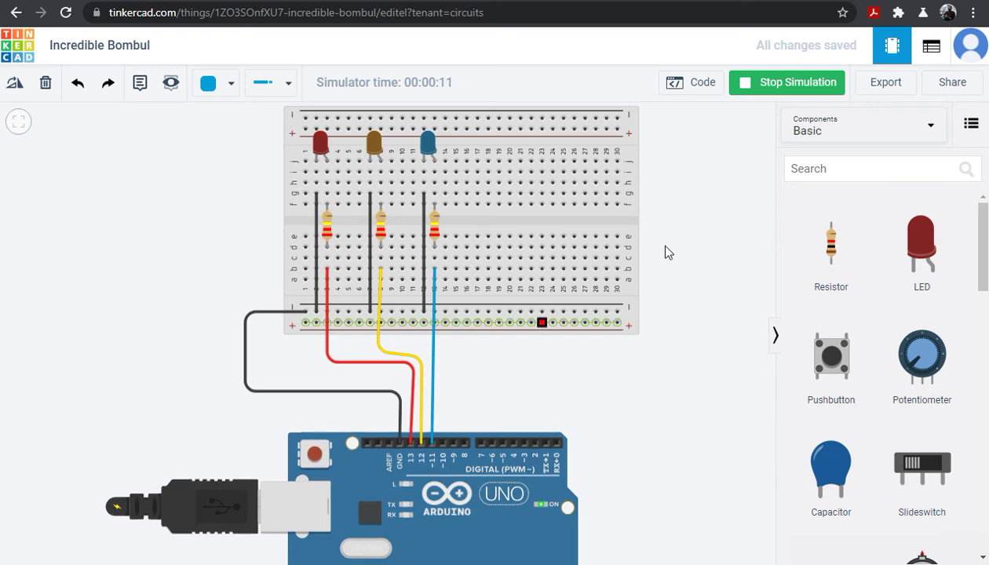
pyautogui.click(771, 87)
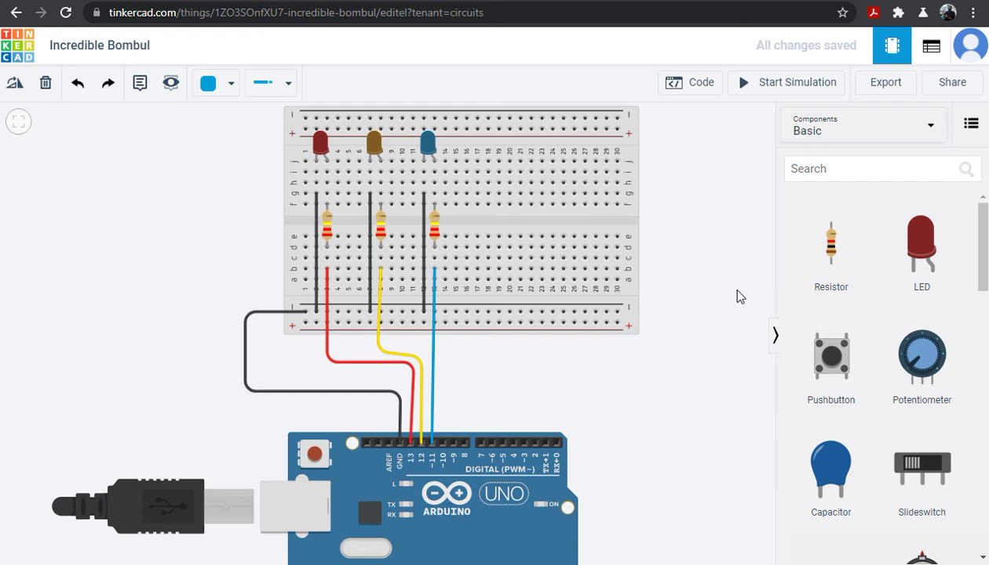
# Delete the default built-in LED blink blocks from the Arduino's block code and show the Control blocks
pyautogui.click(695, 85)
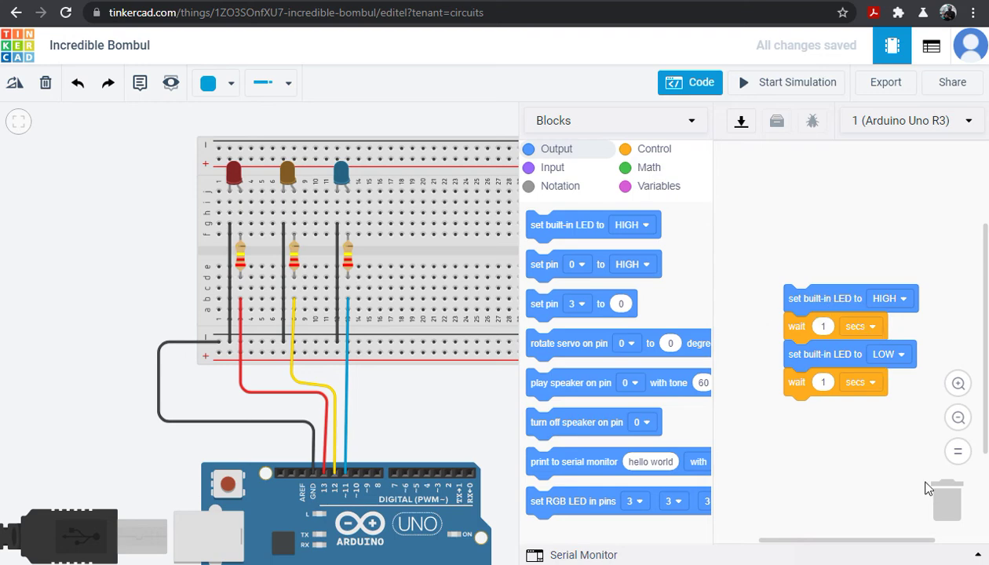
pyautogui.moveTo(834, 309); pyautogui.dragTo(922, 486)
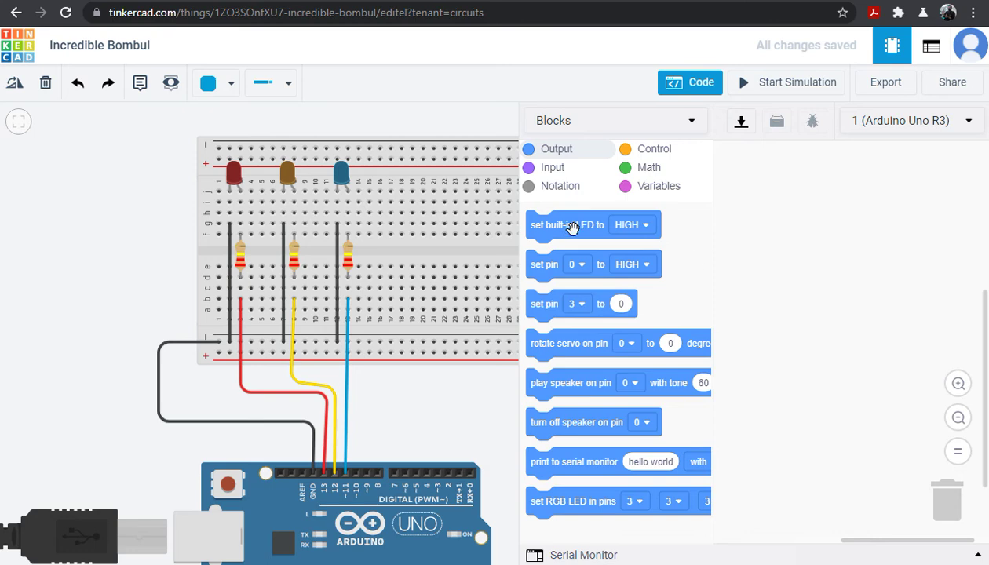
pyautogui.click(646, 156)
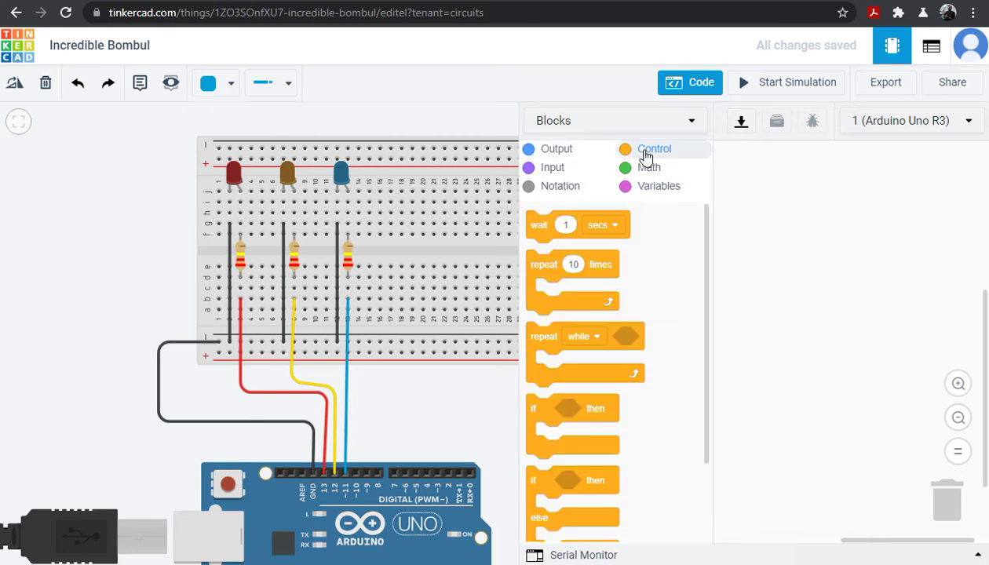
# Build a stack of four blocks: set pin to HIGH, wait 1 secs, set pin to HIGH, wait 1 secs
pyautogui.click(556, 155)
pyautogui.moveTo(673, 264); pyautogui.dragTo(755, 236)
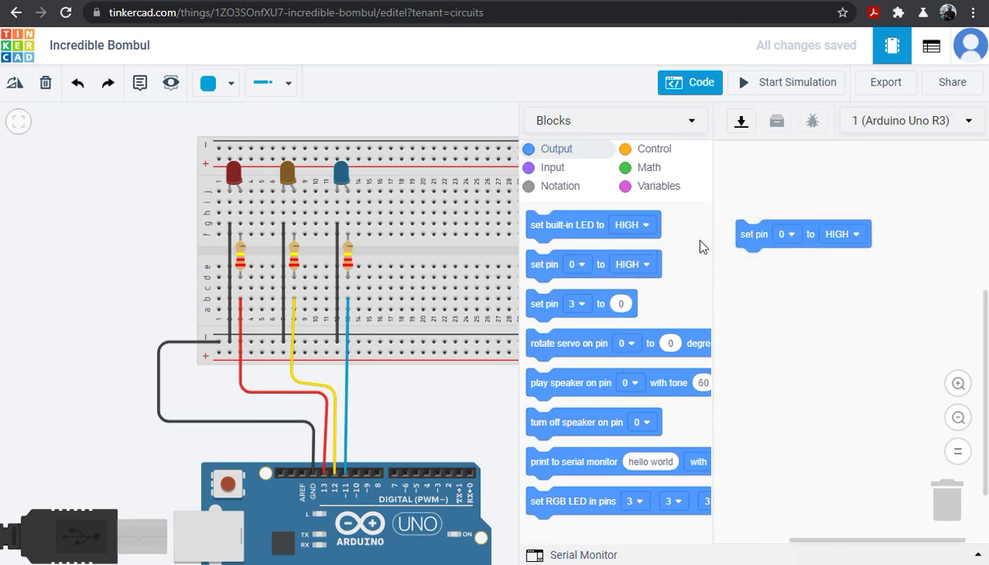
pyautogui.click(660, 157)
pyautogui.moveTo(594, 234); pyautogui.dragTo(754, 264)
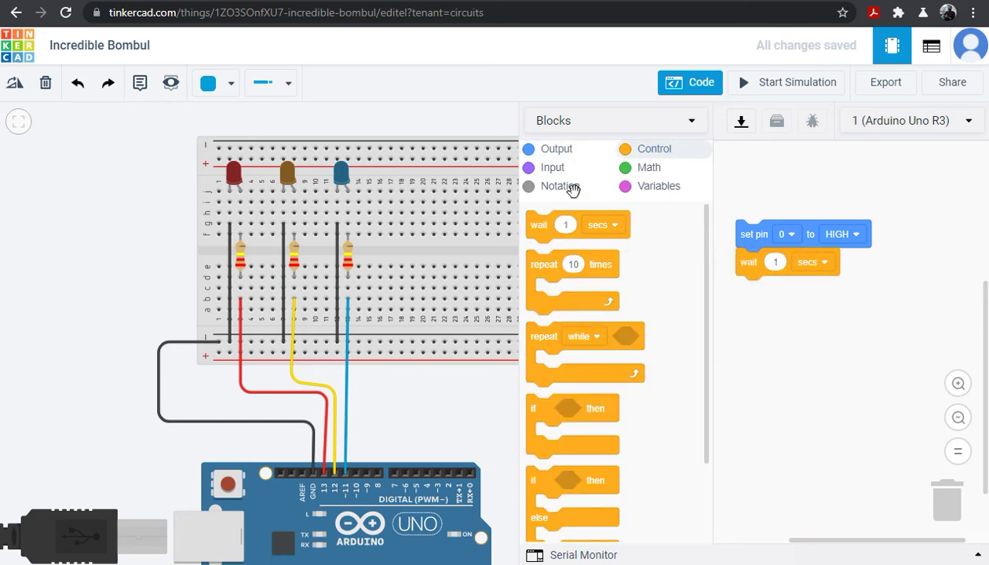
pyautogui.click(553, 154)
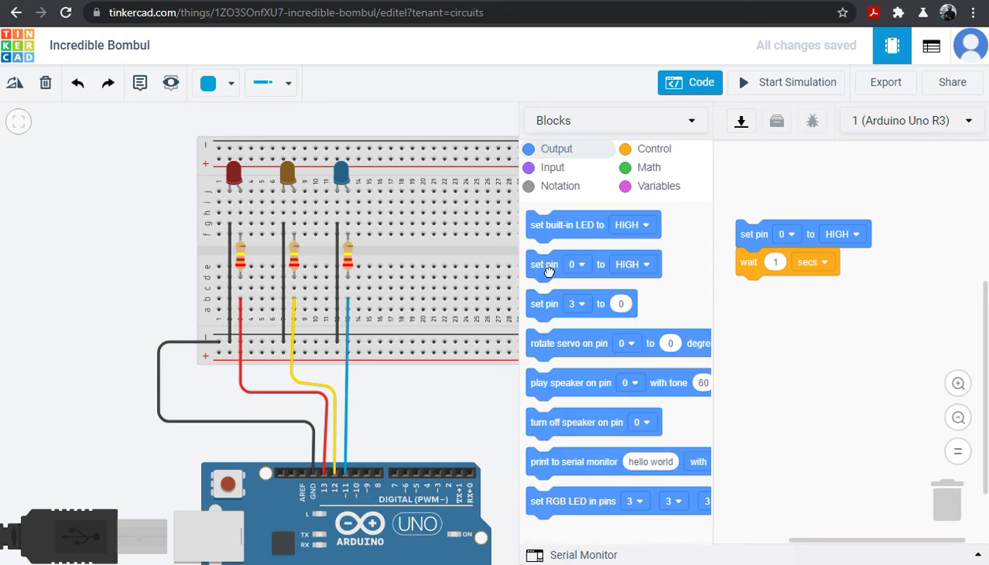
pyautogui.moveTo(554, 267); pyautogui.dragTo(746, 292)
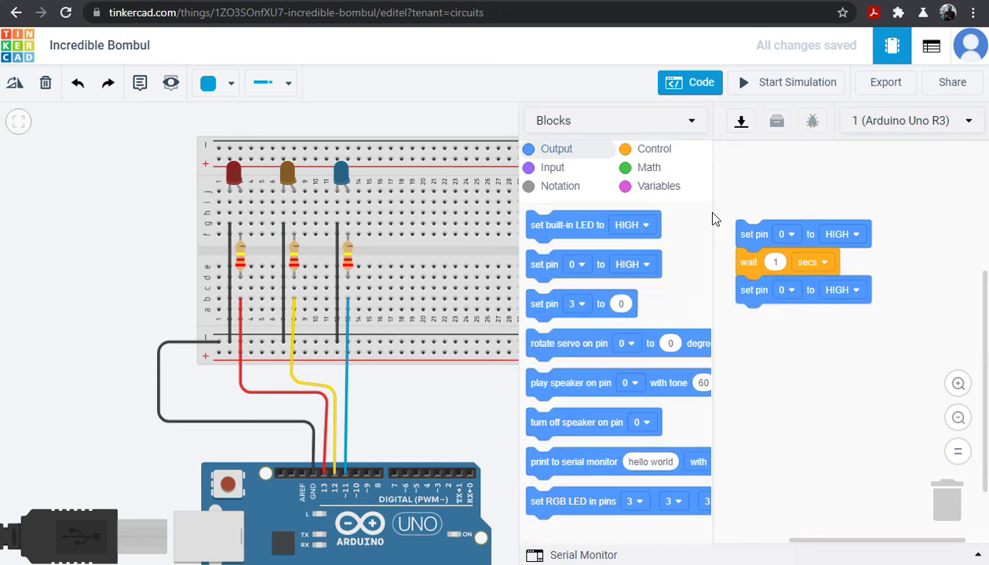
pyautogui.click(651, 148)
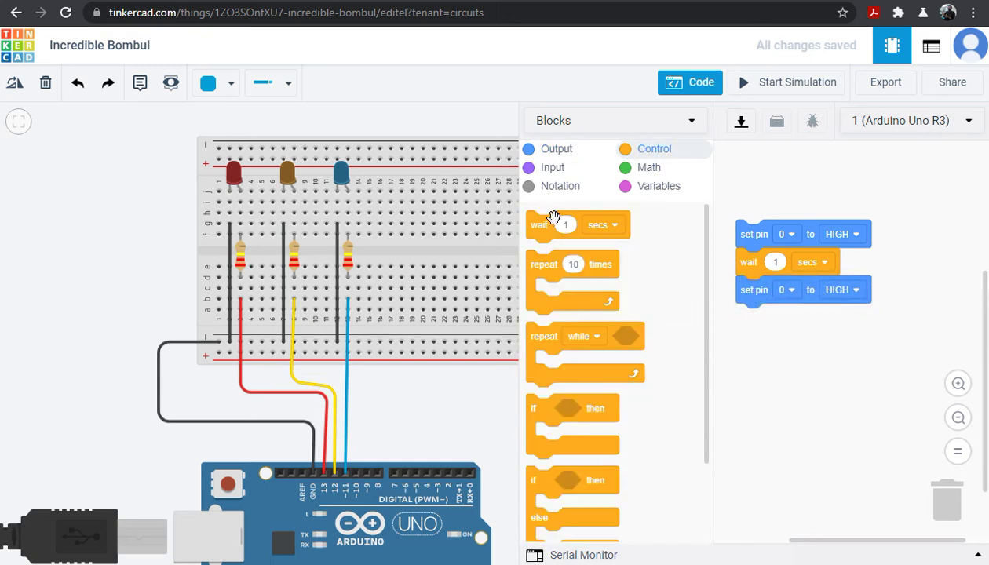
pyautogui.moveTo(648, 270); pyautogui.dragTo(760, 319)
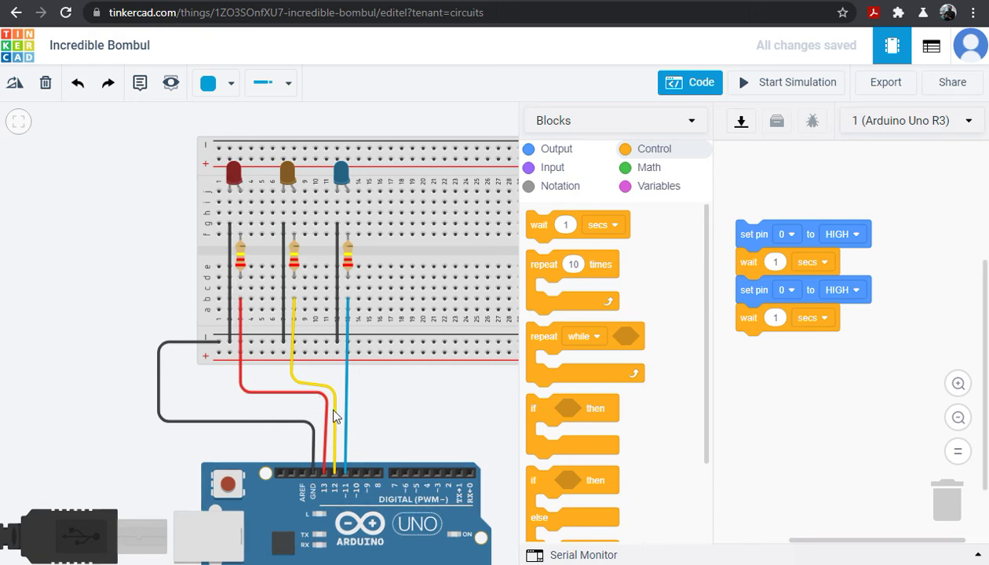
# Set the pin number of the first set pin block in the stack to 13
pyautogui.click(799, 240)
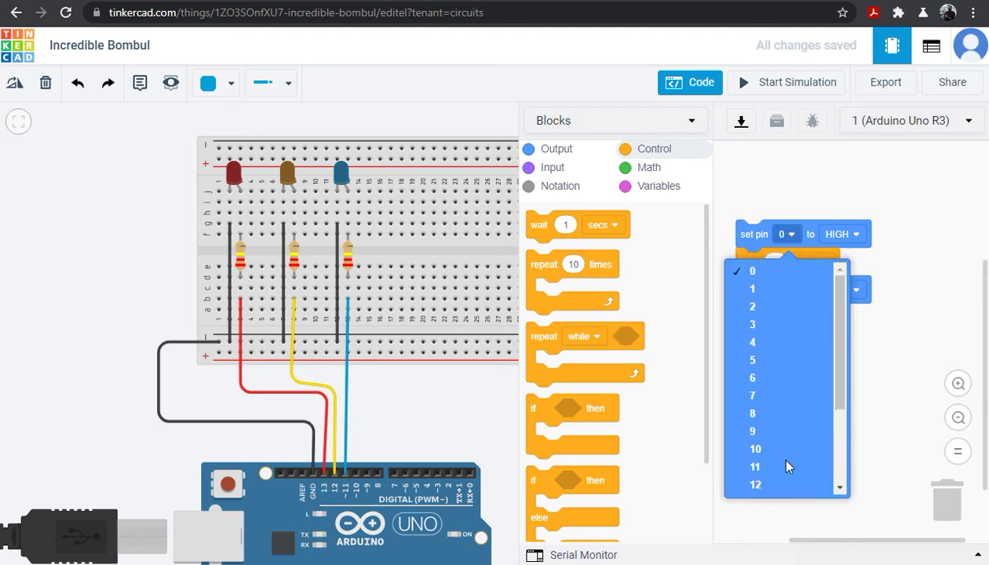
pyautogui.scroll(-2, 785, 463)
pyautogui.scroll(-2, 795, 420)
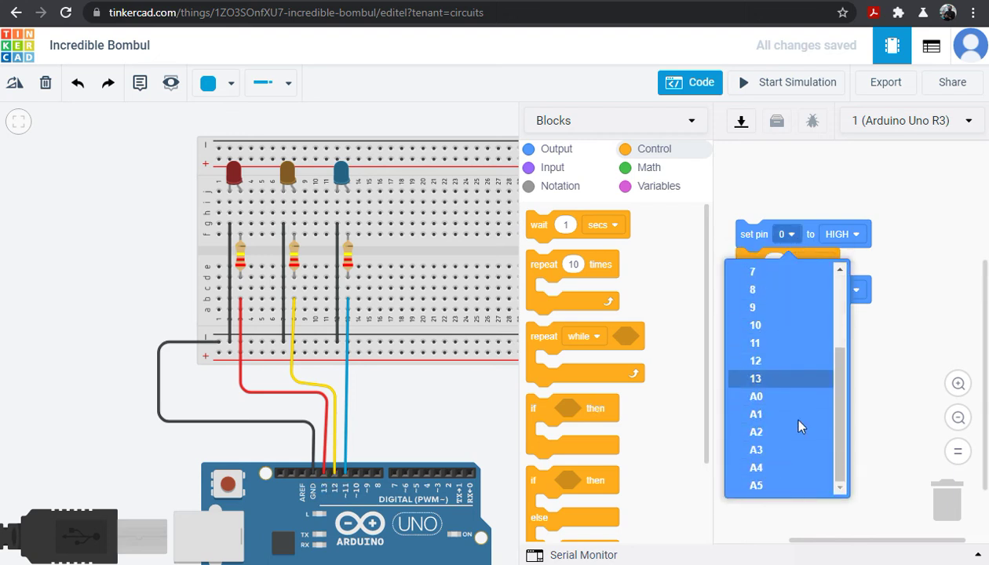
pyautogui.scroll(5, 799, 424)
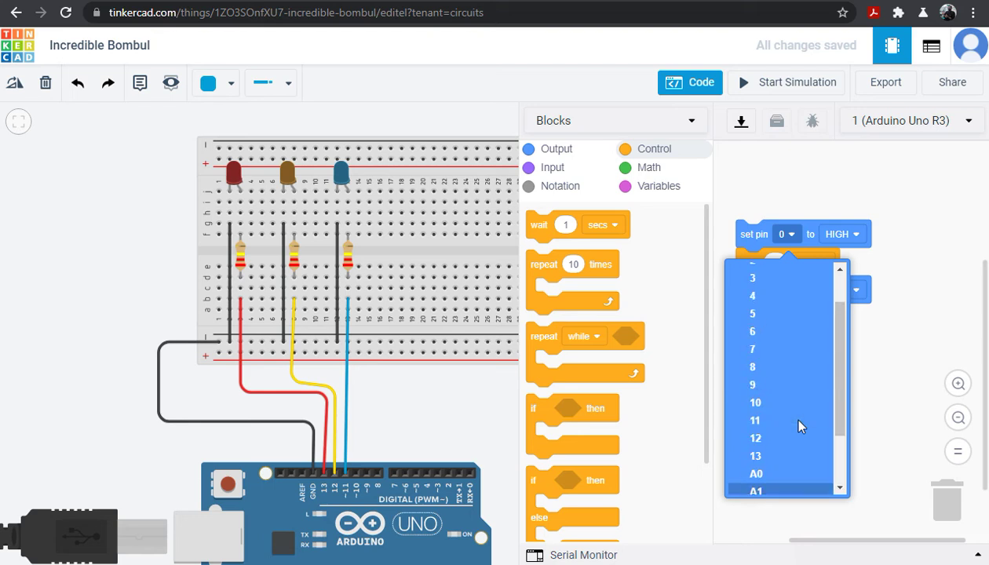
pyautogui.scroll(-3, 798, 427)
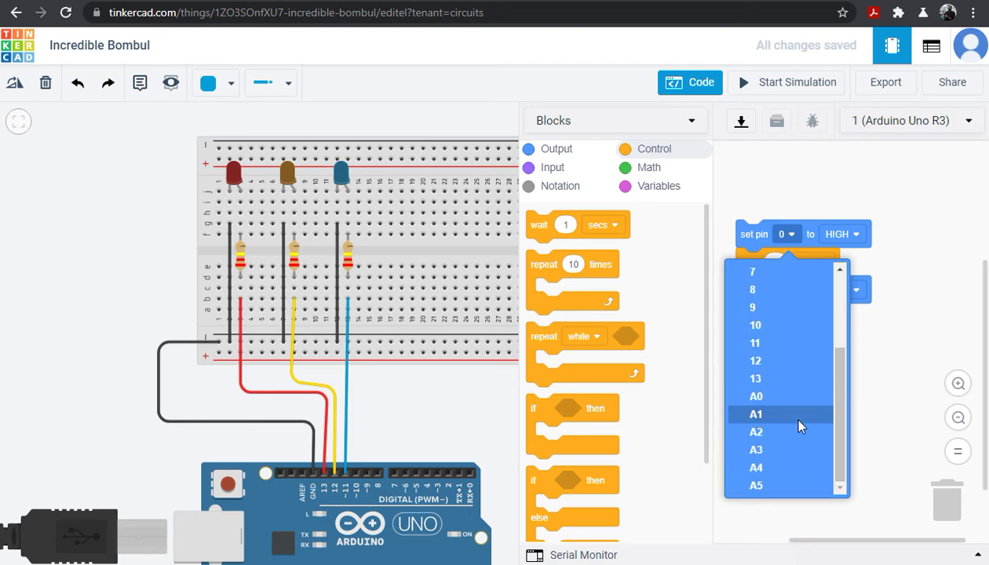
pyautogui.click(784, 380)
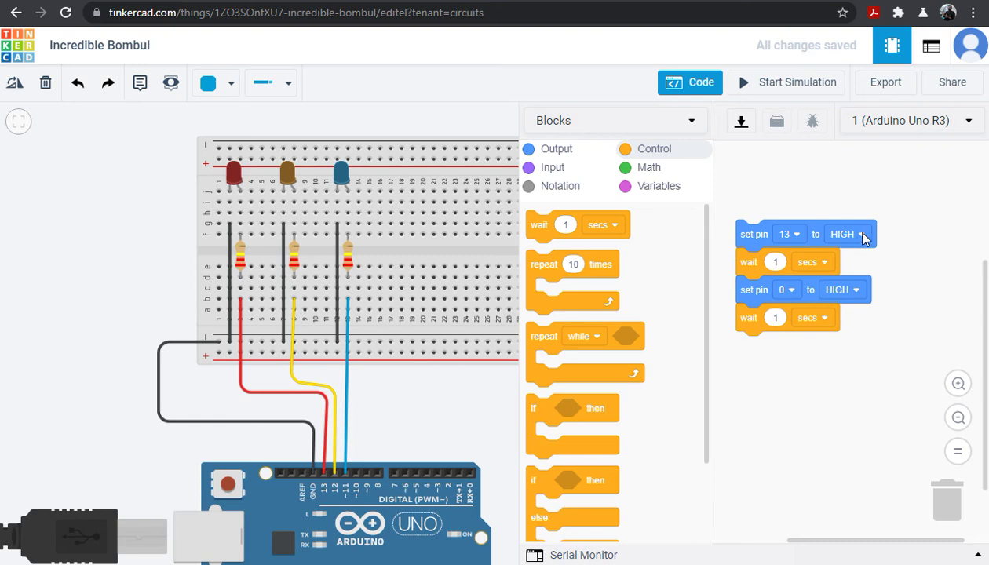
# Change the second set pin block to output LOW on pin 13
pyautogui.click(837, 289)
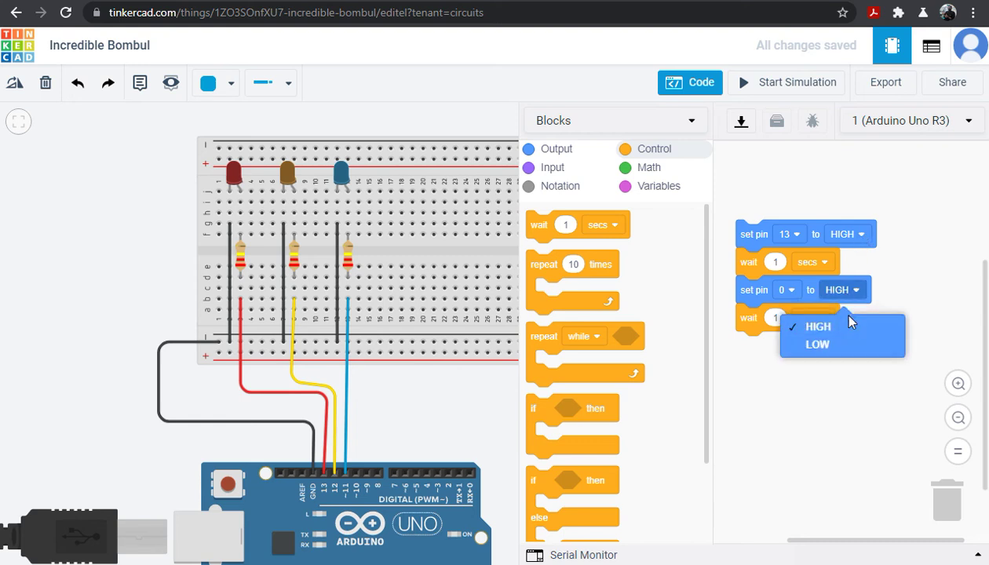
pyautogui.click(838, 345)
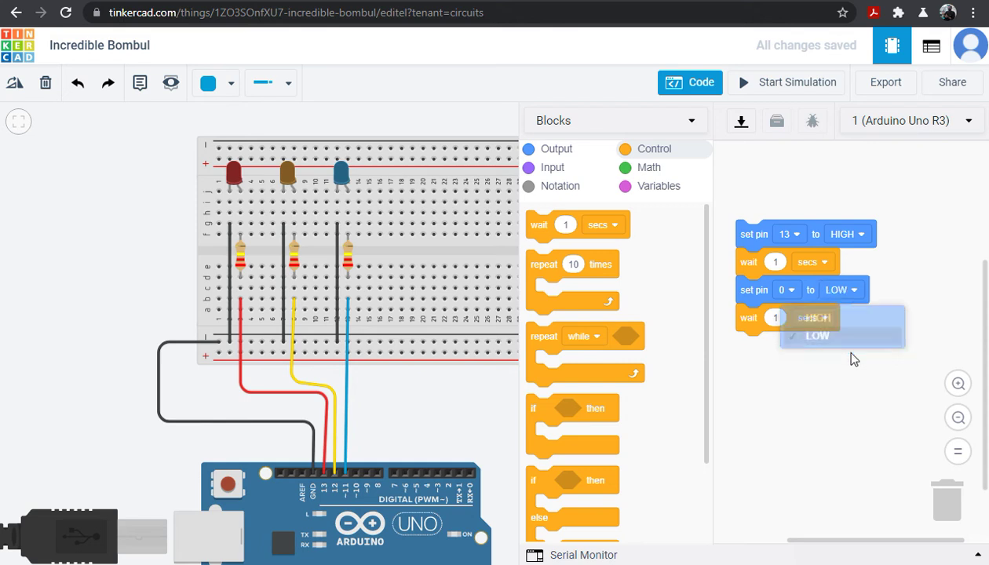
pyautogui.click(790, 291)
pyautogui.scroll(-1, 786, 495)
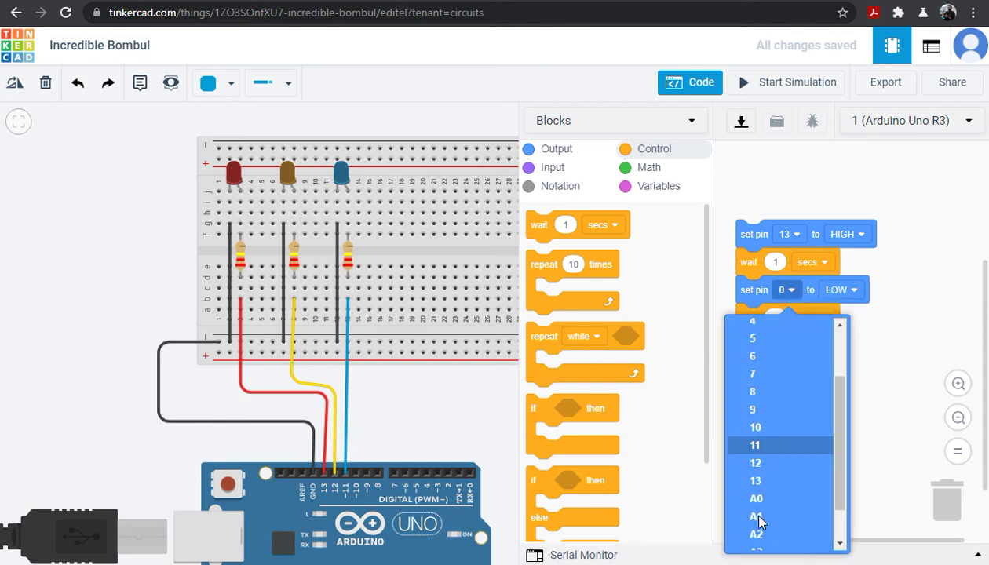
pyautogui.click(769, 480)
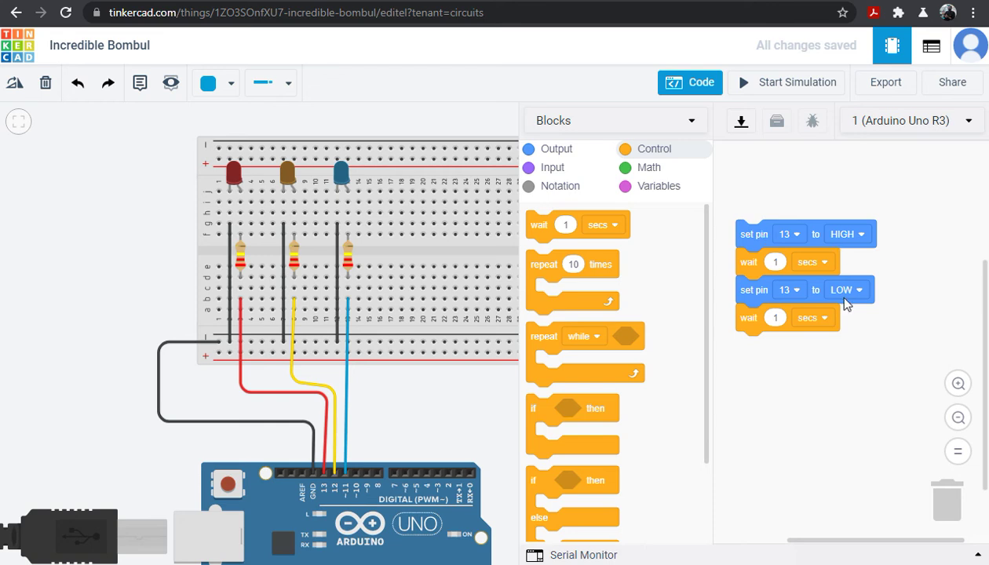
# Run the simulation to check the red LED's blinking on pin 13, and stop it
pyautogui.click(790, 78)
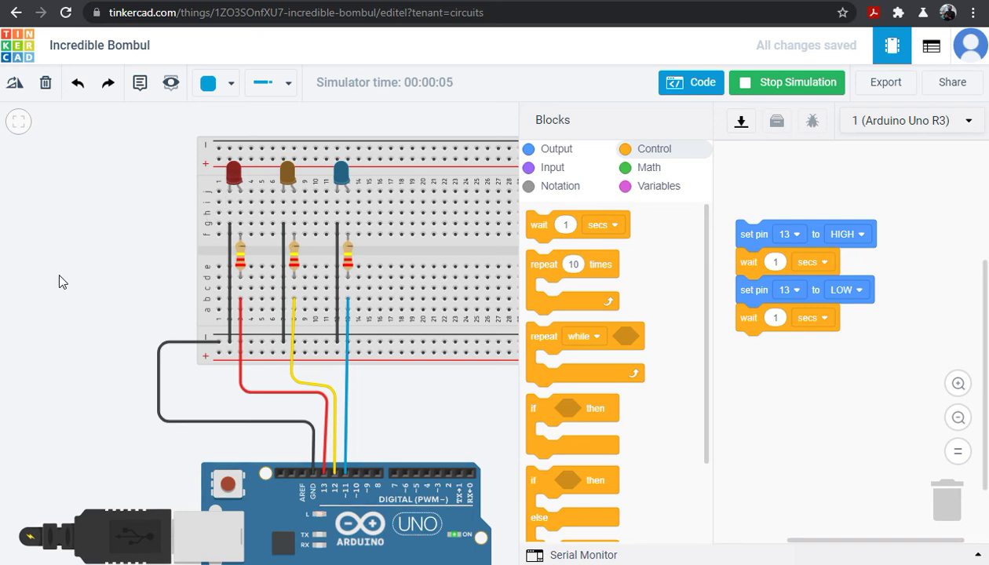
pyautogui.click(741, 86)
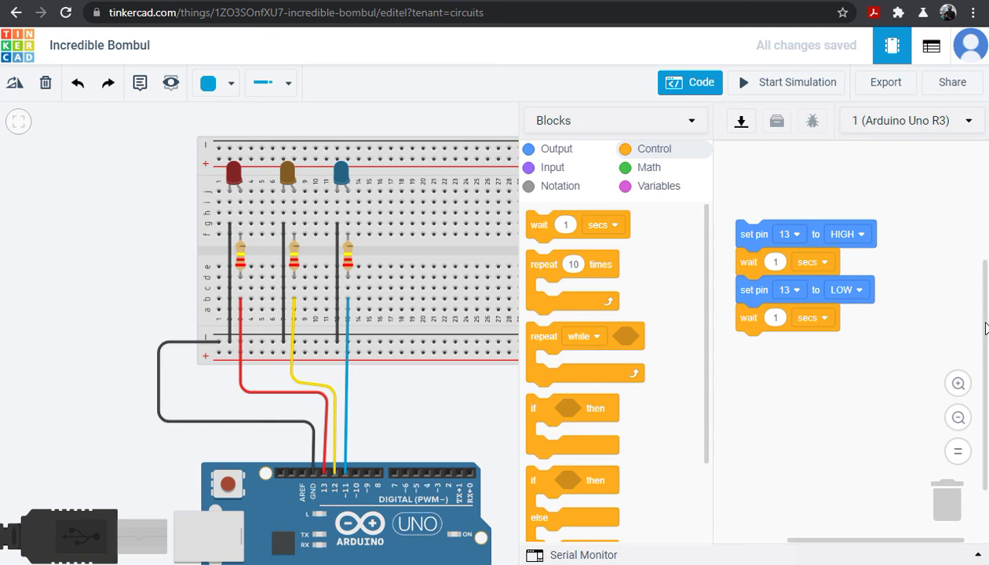
# Duplicate the four pin 13 blocks, attach the copy below the stack, and set both copied set pin blocks to pin 12
pyautogui.scroll(-2, 974, 330)
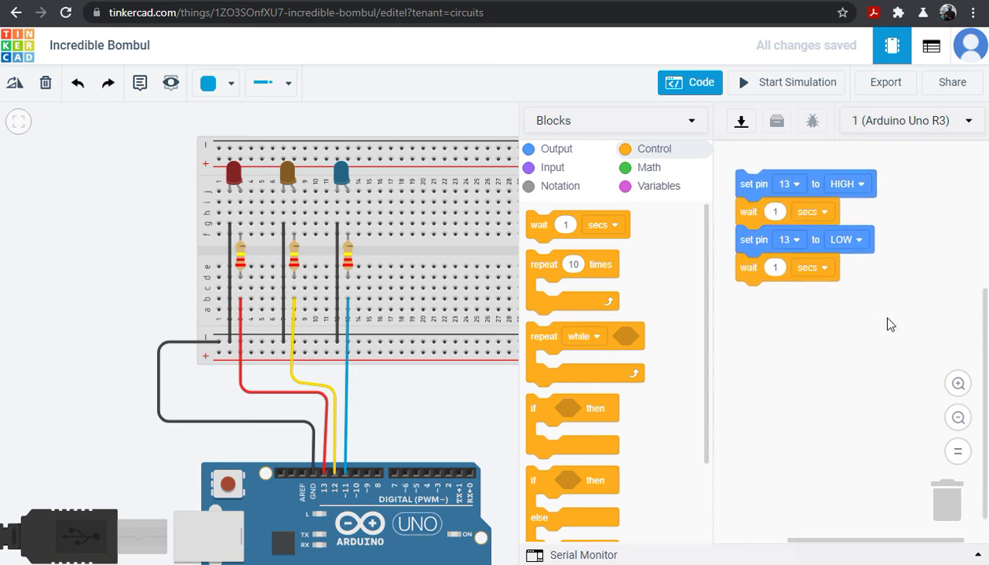
pyautogui.rightClick(744, 189)
pyautogui.click(766, 206)
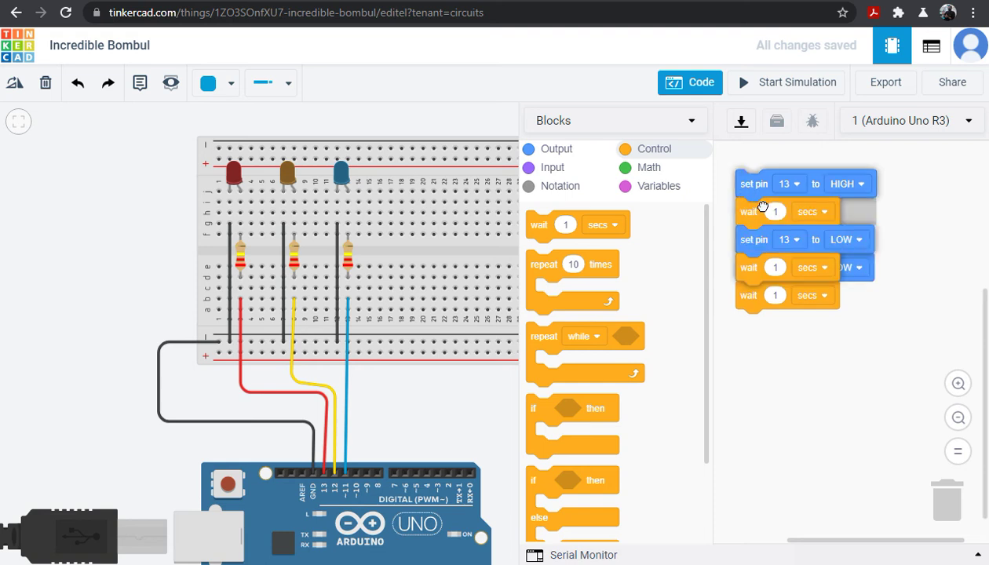
pyautogui.moveTo(763, 207)
pyautogui.mouseDown()
pyautogui.moveTo(846, 326)
pyautogui.moveTo(777, 331)
pyautogui.moveTo(736, 289)
pyautogui.mouseUp()
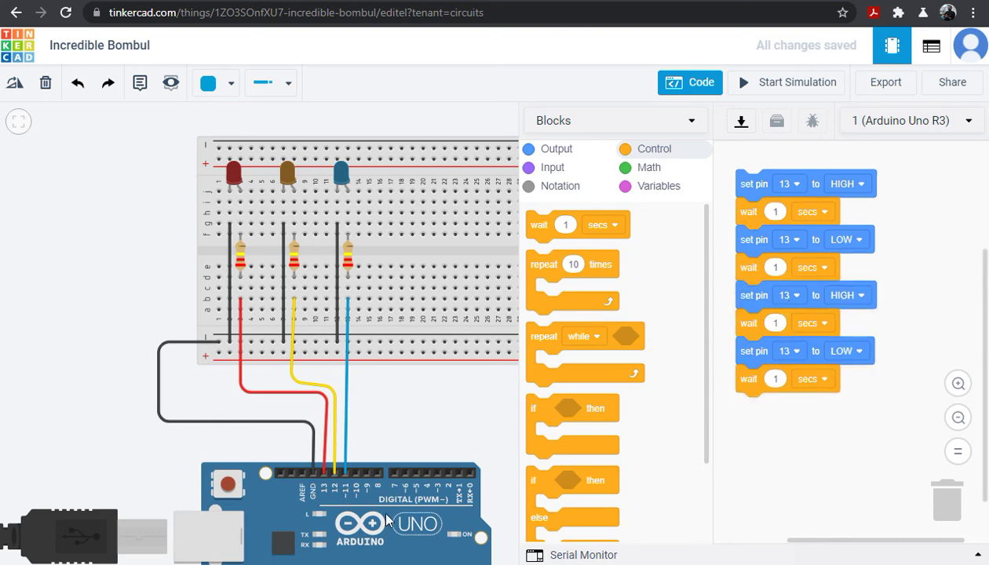
pyautogui.click(787, 300)
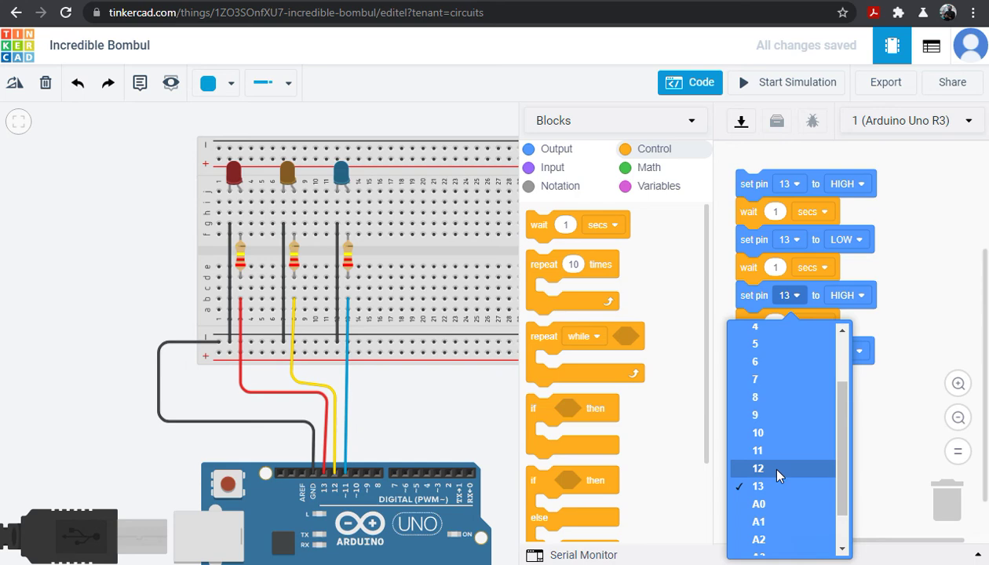
pyautogui.click(778, 470)
pyautogui.click(789, 351)
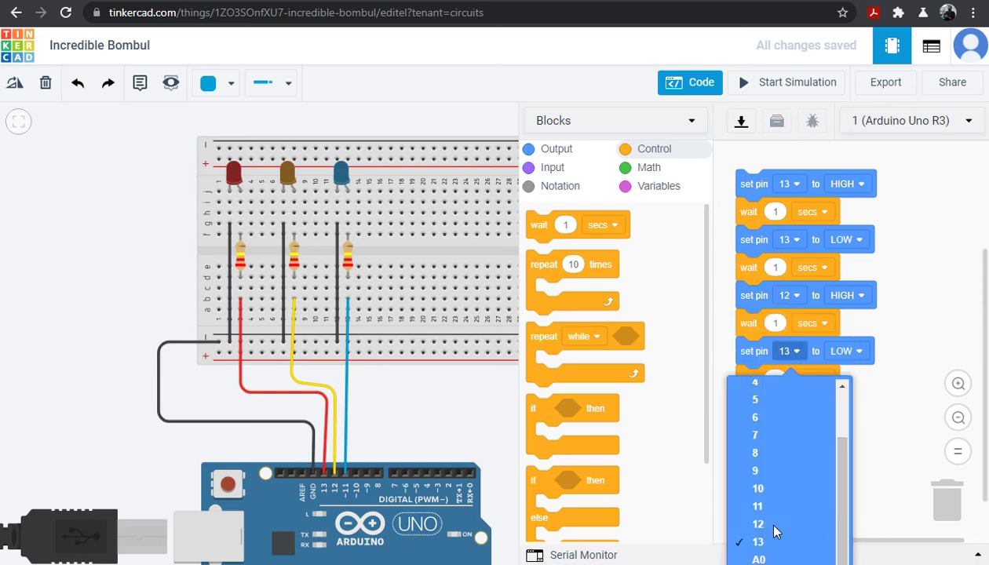
pyautogui.click(763, 521)
# Duplicate the four pin 12 blocks, attach the copy at the stack's end, and set both copied set pin blocks to pin 11
pyautogui.scroll(-1, 927, 330)
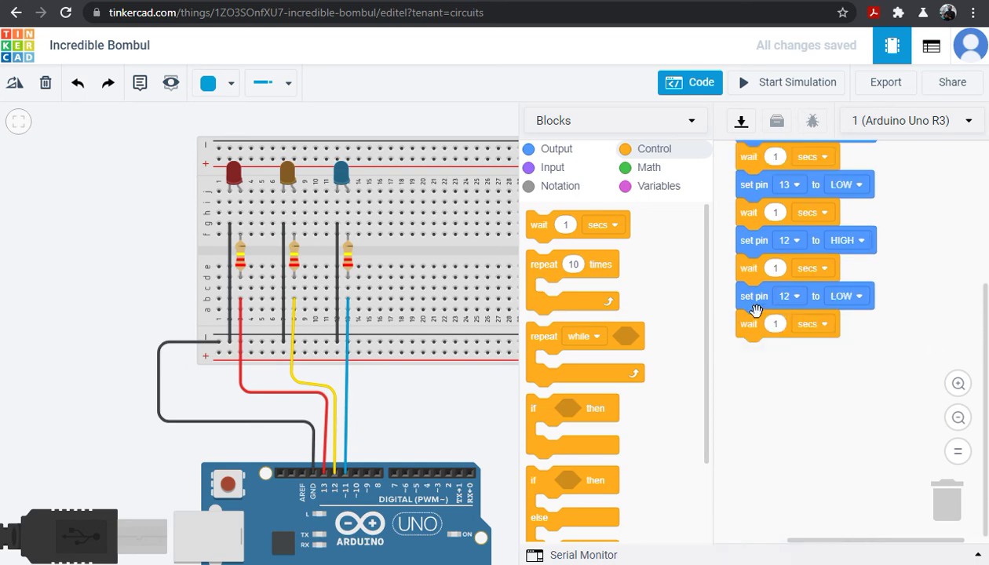
pyautogui.rightClick(747, 244)
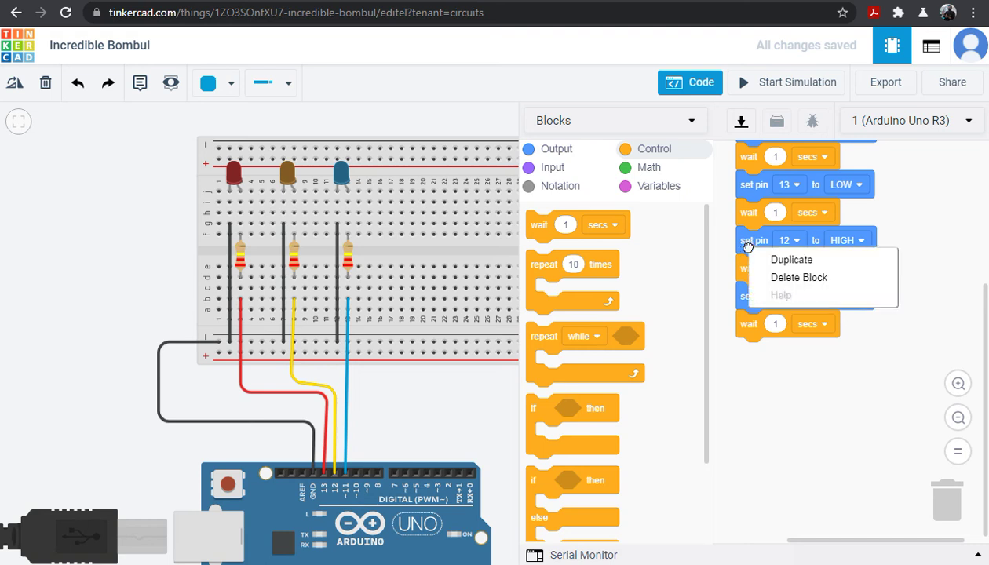
pyautogui.click(775, 261)
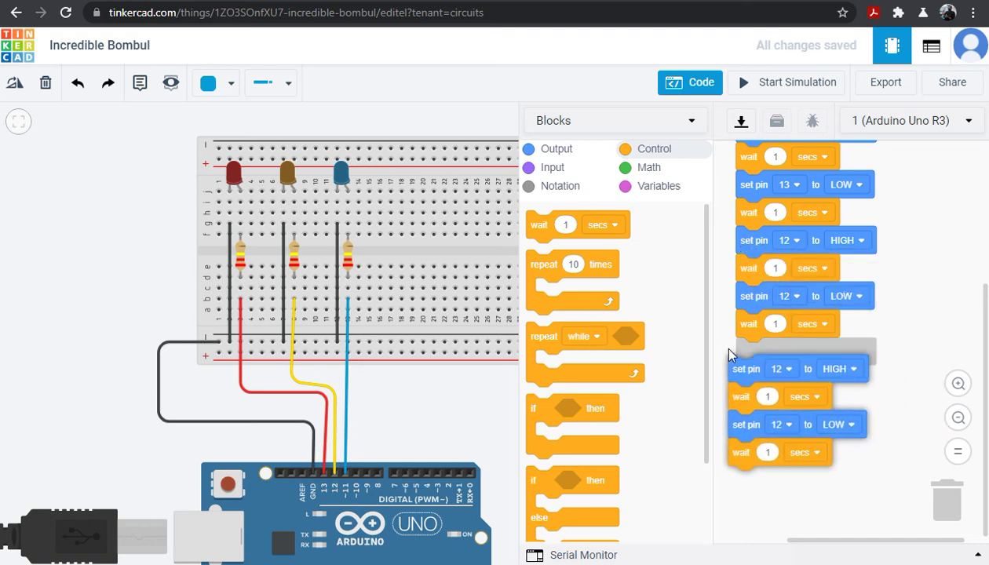
pyautogui.click(730, 349)
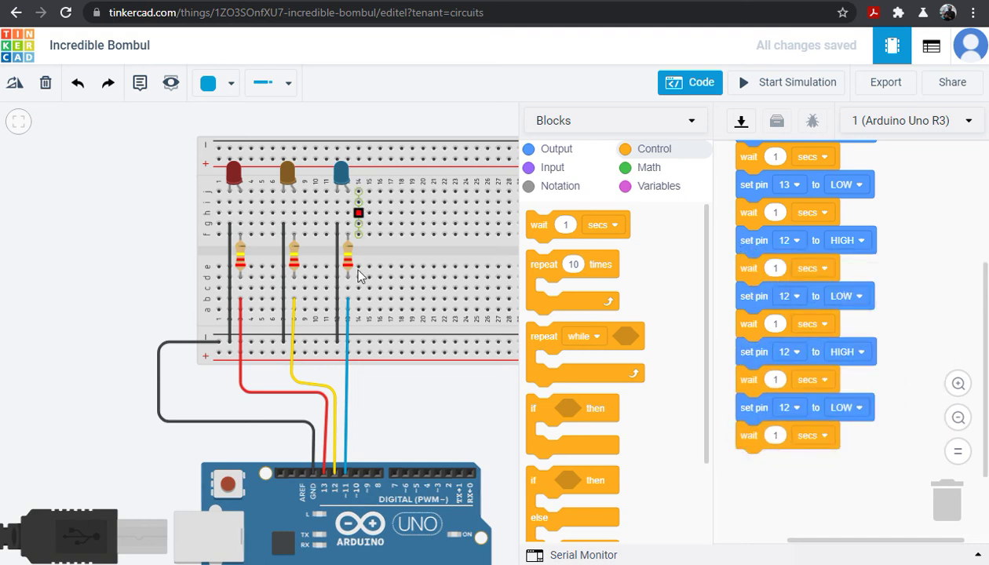
pyautogui.click(783, 352)
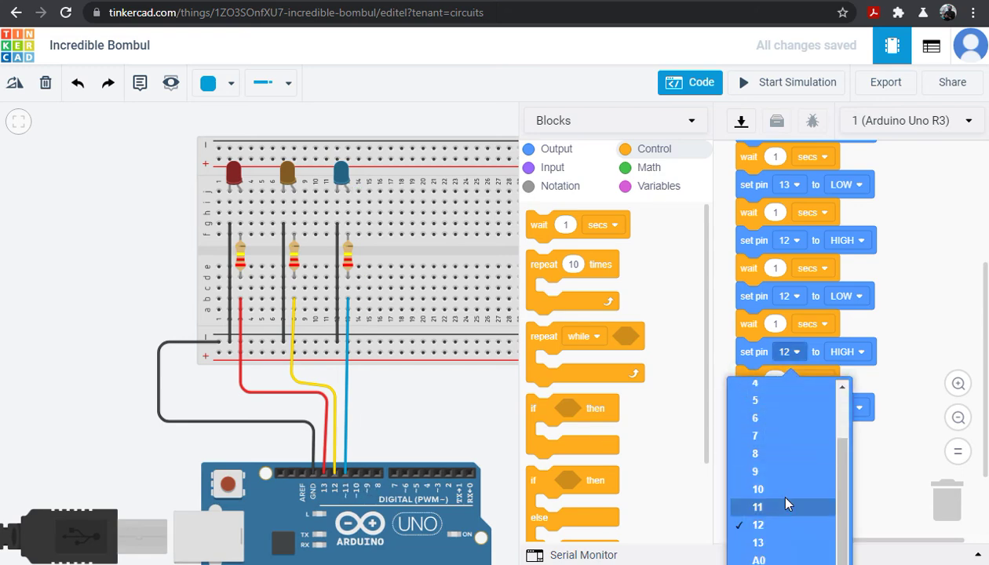
pyautogui.click(782, 507)
pyautogui.click(787, 408)
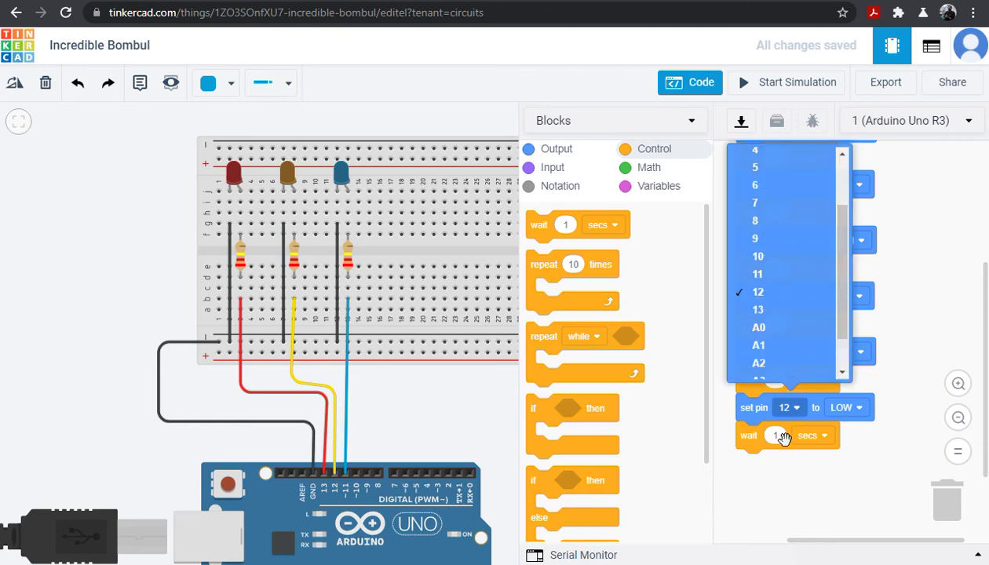
pyautogui.click(760, 273)
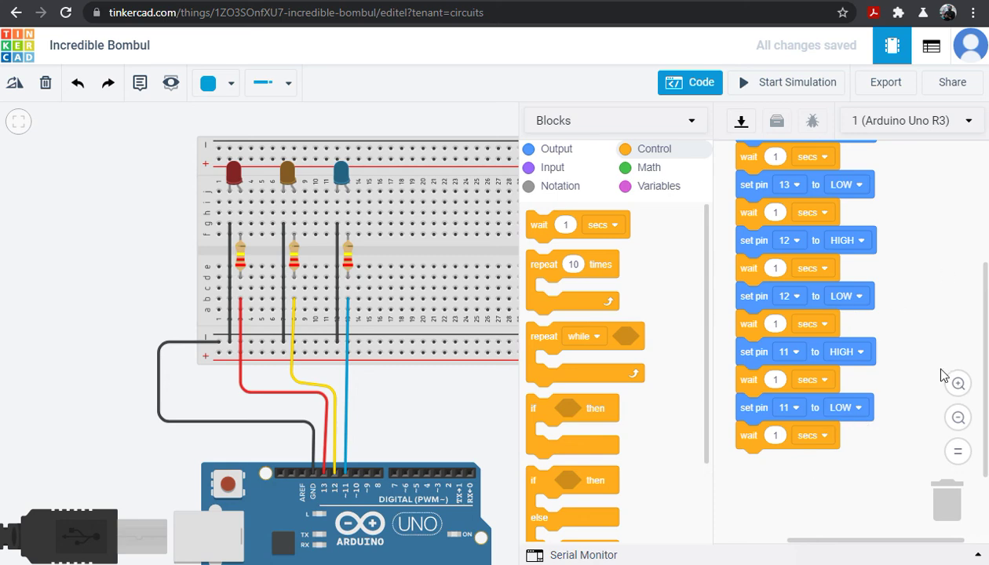
# Run the simulation to check how the three LEDs blink in sequence against the block code, and stop it
pyautogui.click(768, 90)
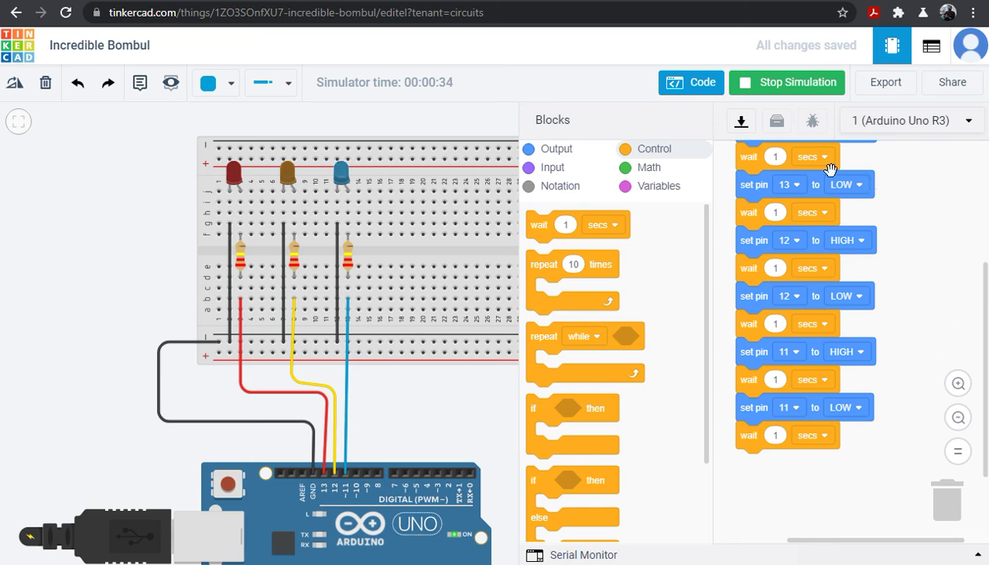
pyautogui.scroll(1, 864, 314)
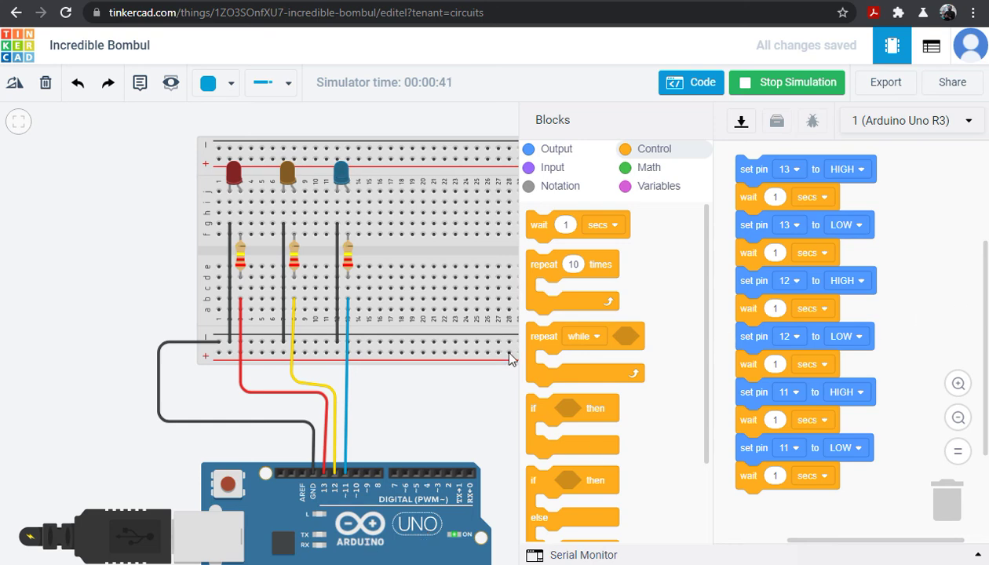
pyautogui.scroll(-1, 503, 357)
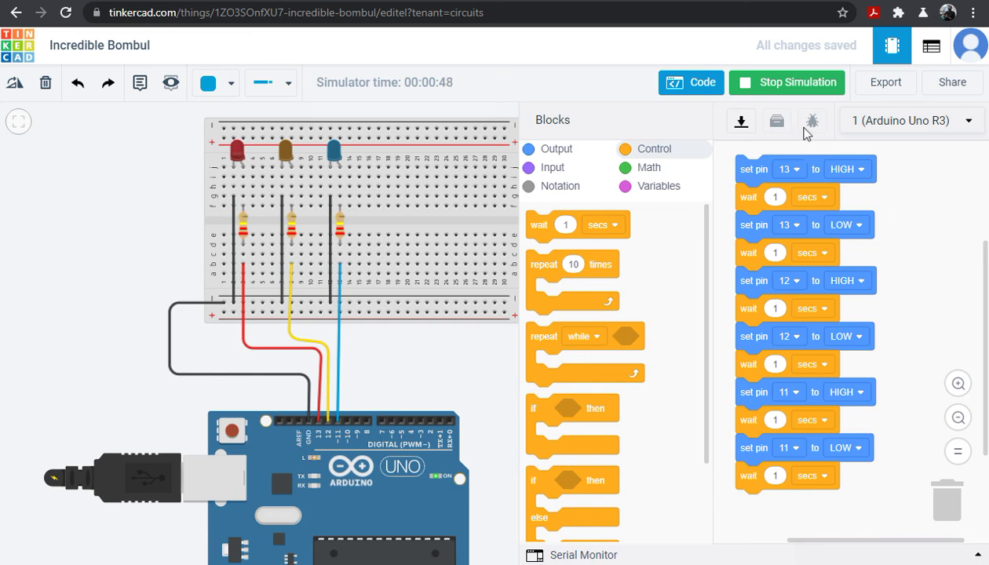
pyautogui.click(784, 91)
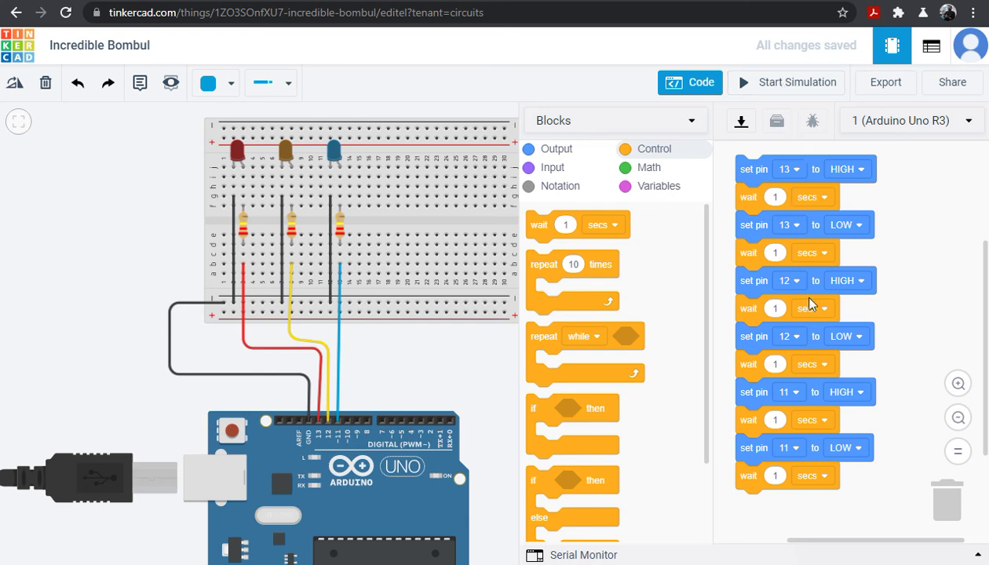
# Delete the entire stack of blink blocks for pins 13, 12 and 11, and show the Output blocks
pyautogui.moveTo(750, 168); pyautogui.dragTo(948, 495)
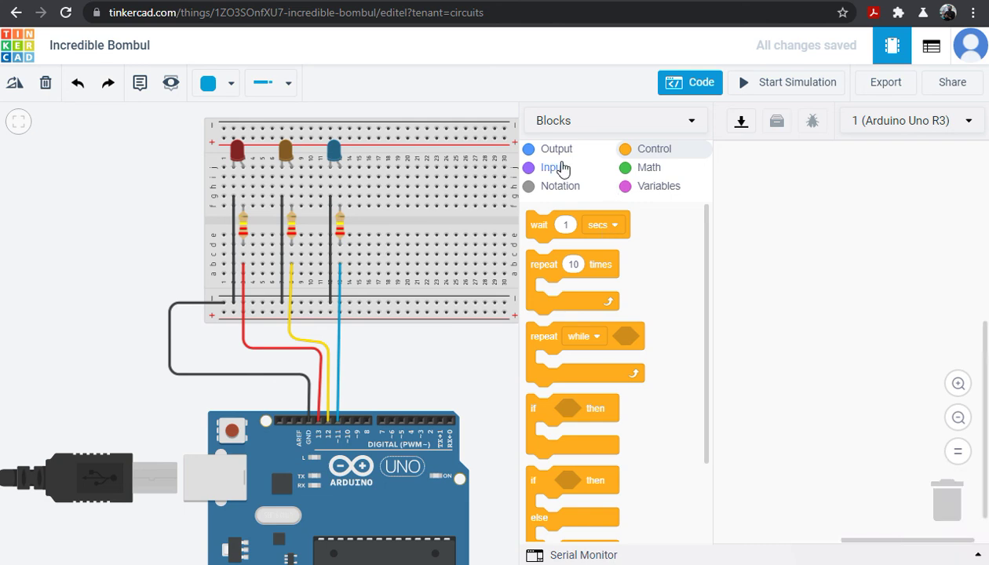
pyautogui.click(562, 168)
pyautogui.click(561, 149)
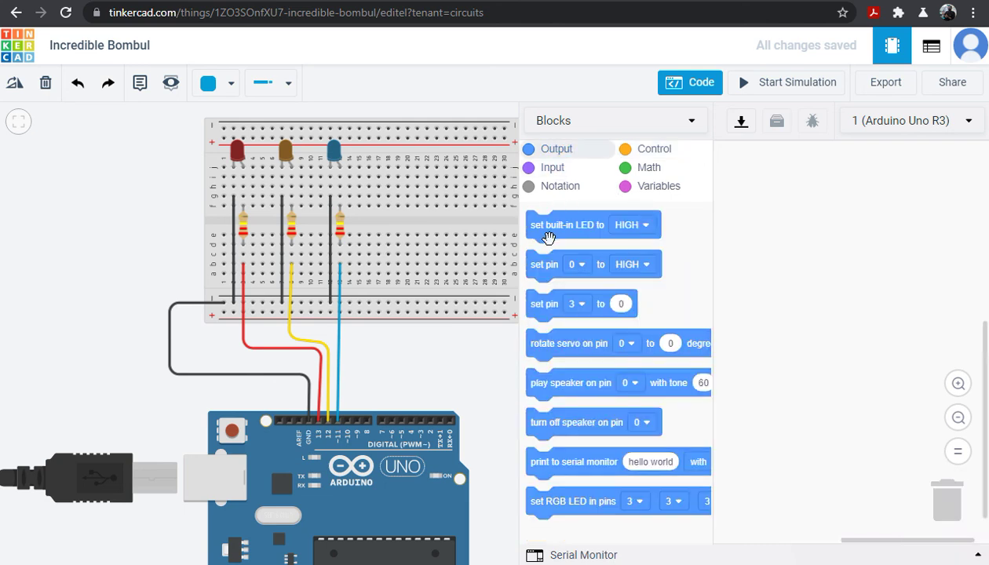
# Add a set pin block for pin 13 HIGH and a separate, unattached wait 1 secs block to the empty code workspace
pyautogui.moveTo(542, 262); pyautogui.dragTo(764, 236)
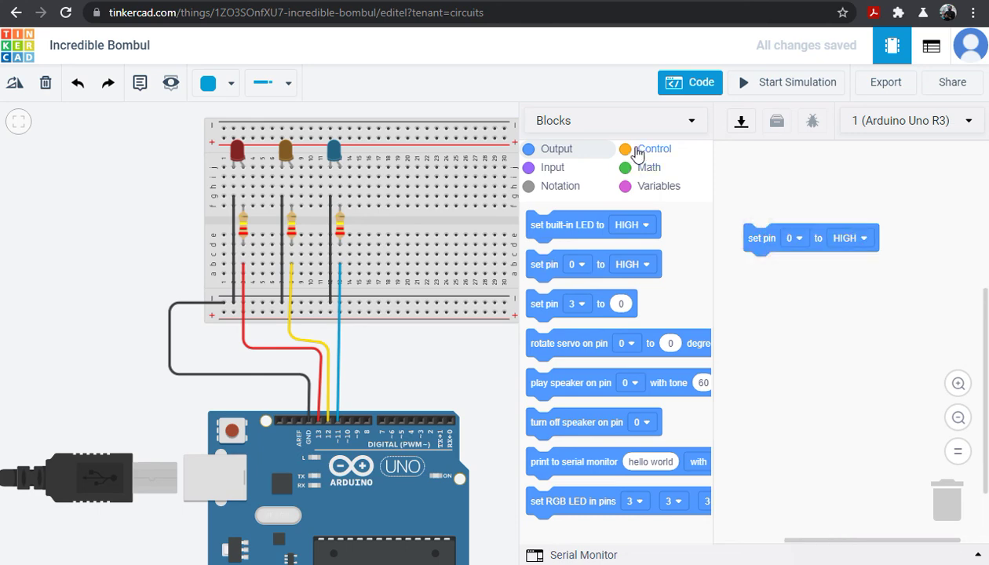
pyautogui.click(637, 154)
pyautogui.moveTo(541, 228); pyautogui.dragTo(750, 274)
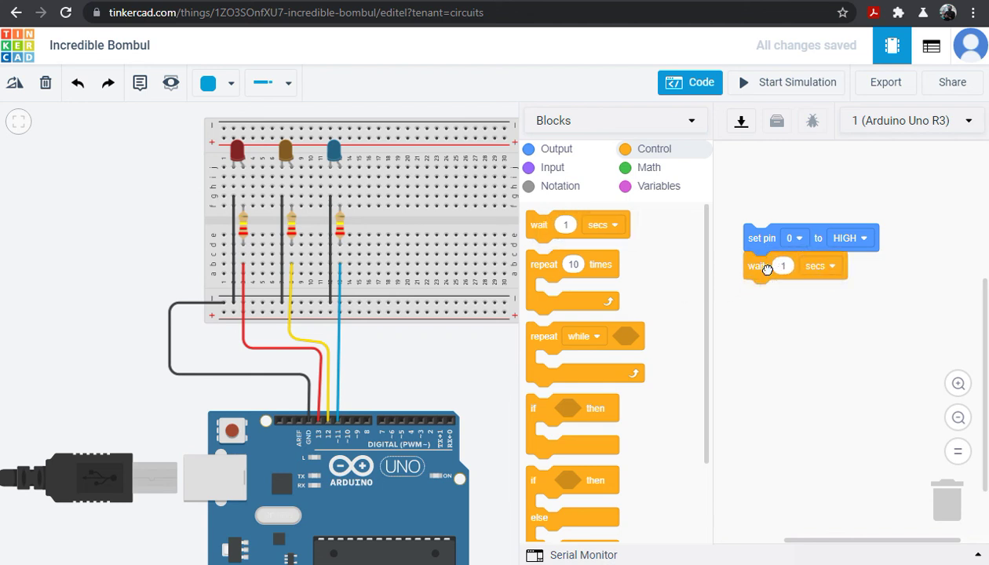
pyautogui.moveTo(768, 269); pyautogui.dragTo(866, 317)
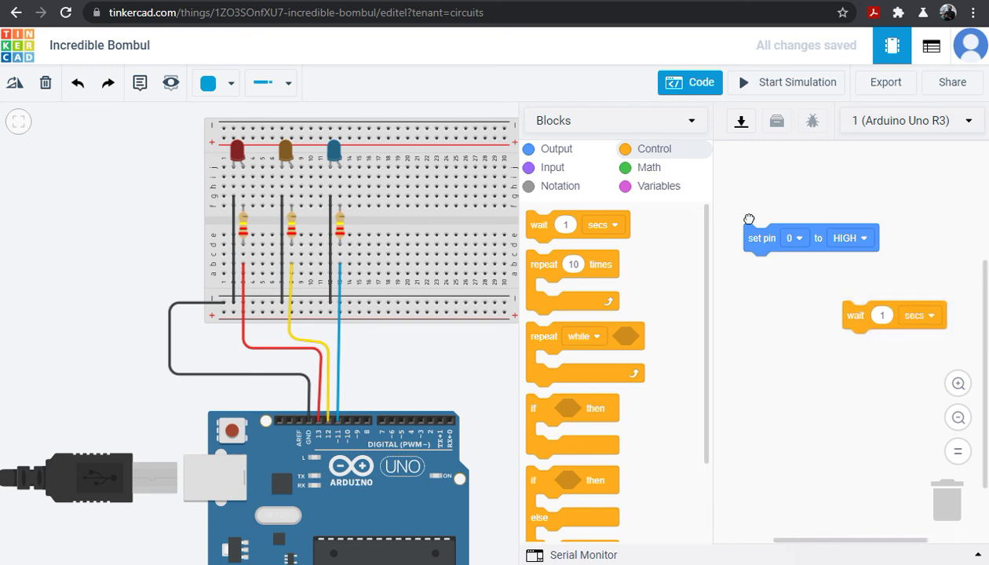
pyautogui.moveTo(749, 220); pyautogui.dragTo(738, 191)
pyautogui.click(778, 209)
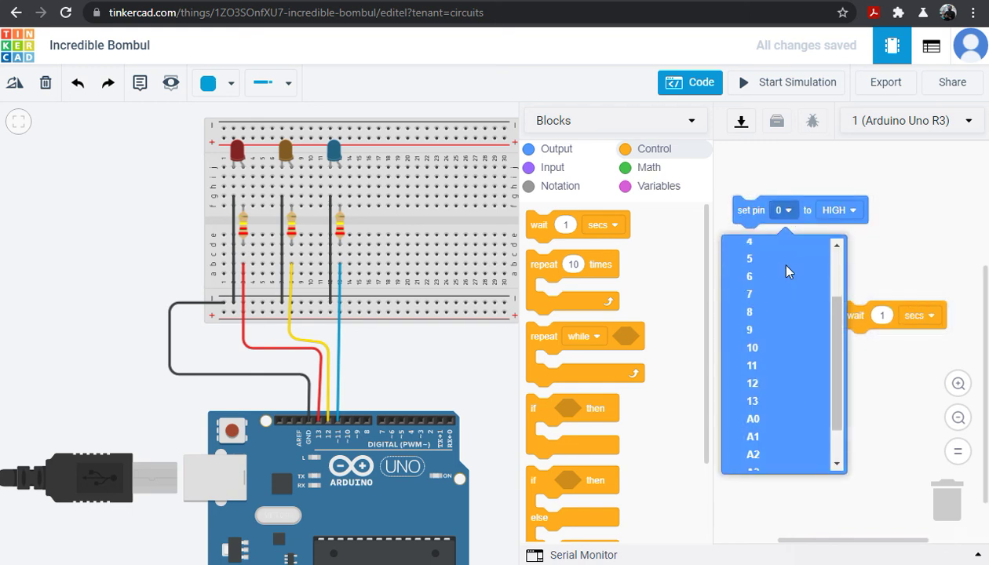
pyautogui.scroll(-1, 789, 381)
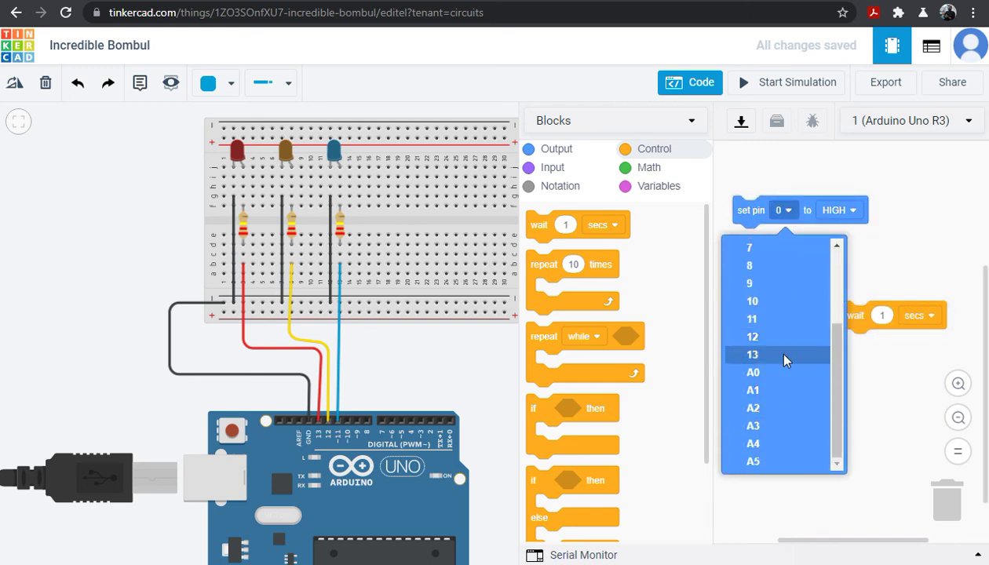
pyautogui.click(785, 359)
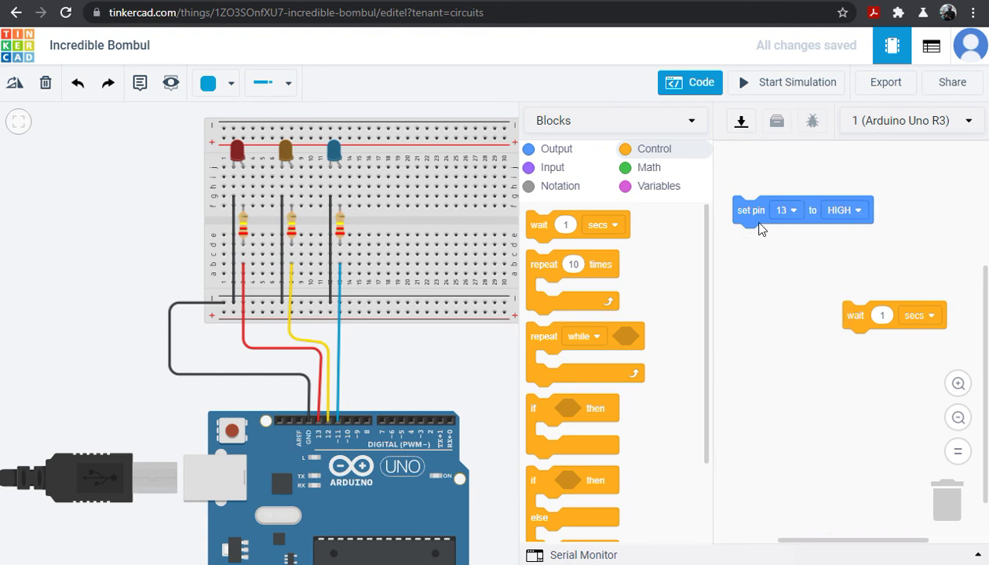
# Duplicate the set pin 13 block, attach the copy below the original, and set the copy to pin 13 LOW
pyautogui.rightClick(750, 212)
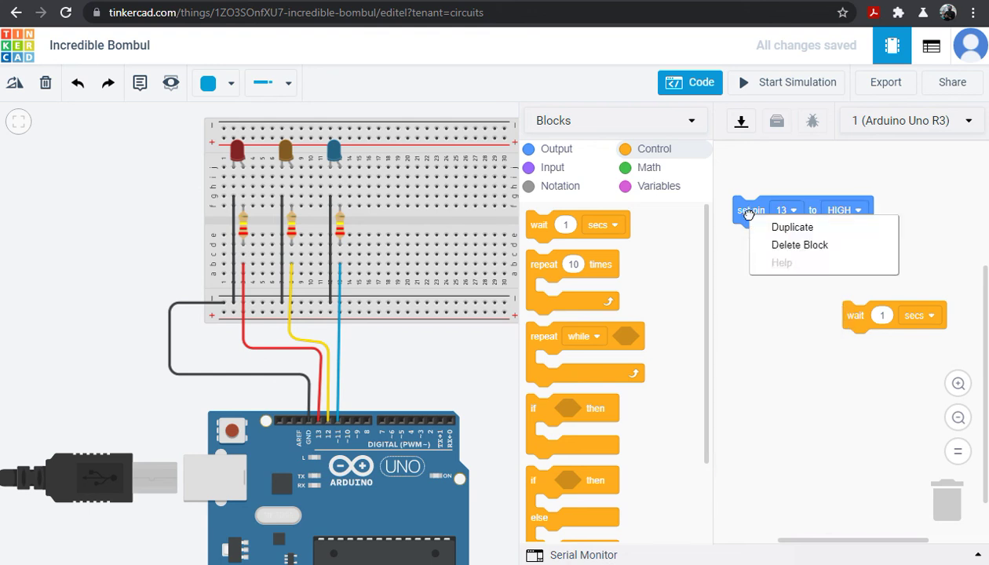
pyautogui.click(765, 225)
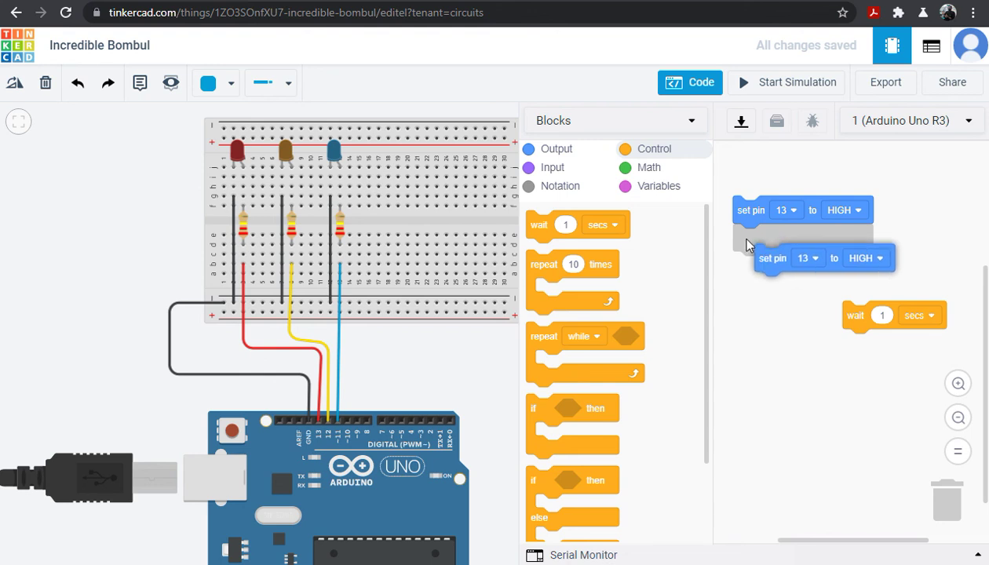
pyautogui.click(735, 234)
pyautogui.click(786, 240)
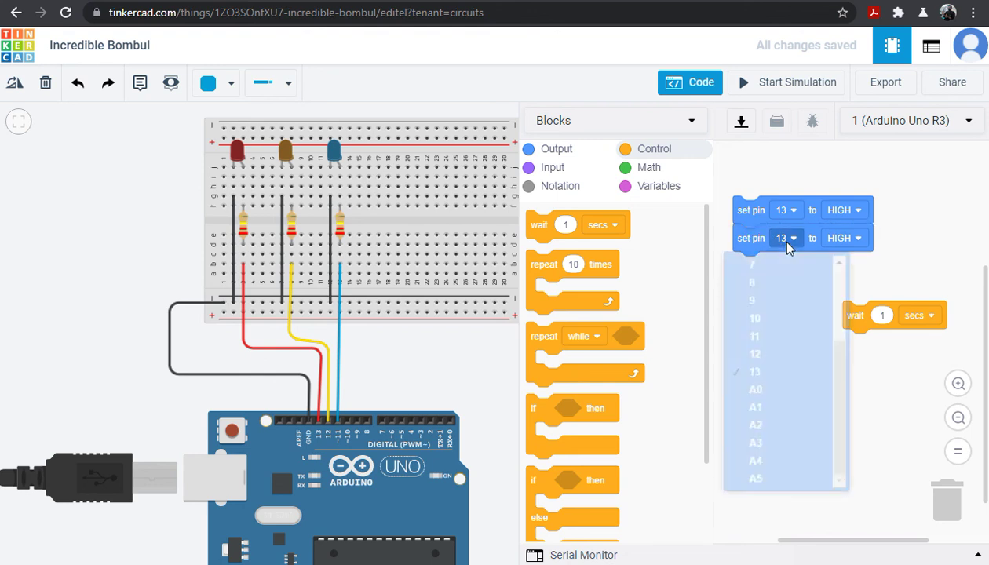
pyautogui.click(776, 360)
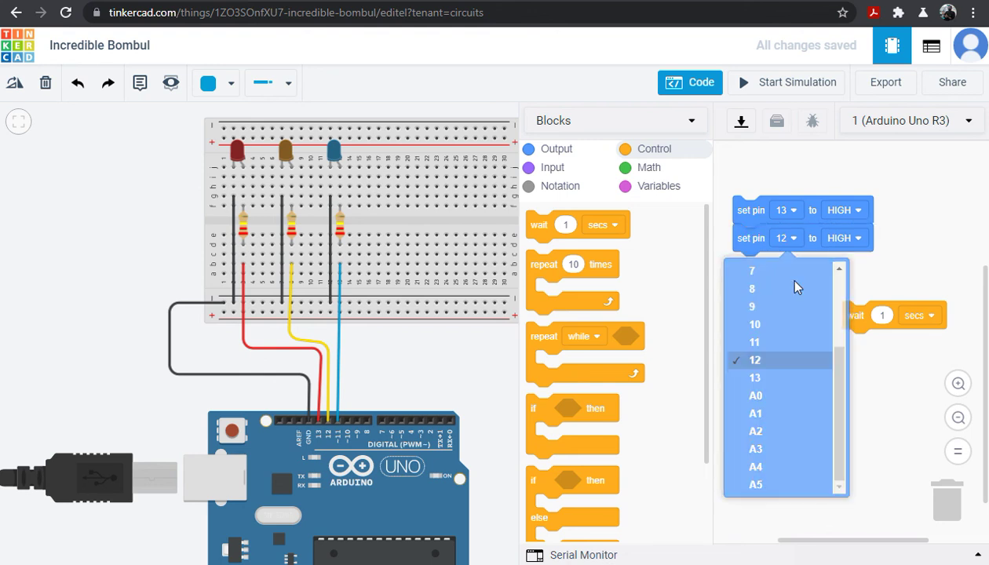
pyautogui.click(786, 238)
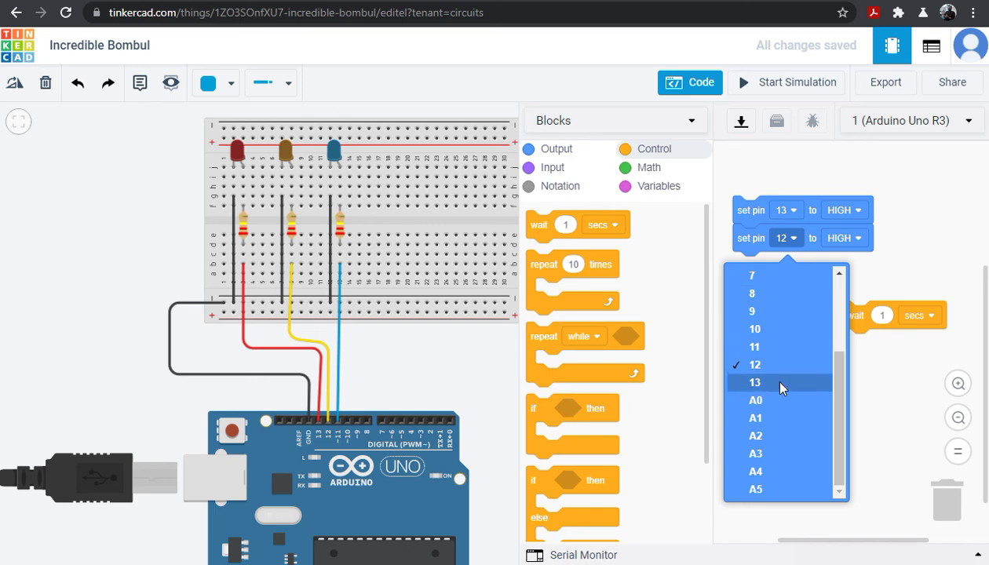
pyautogui.click(779, 383)
pyautogui.click(841, 242)
pyautogui.click(821, 293)
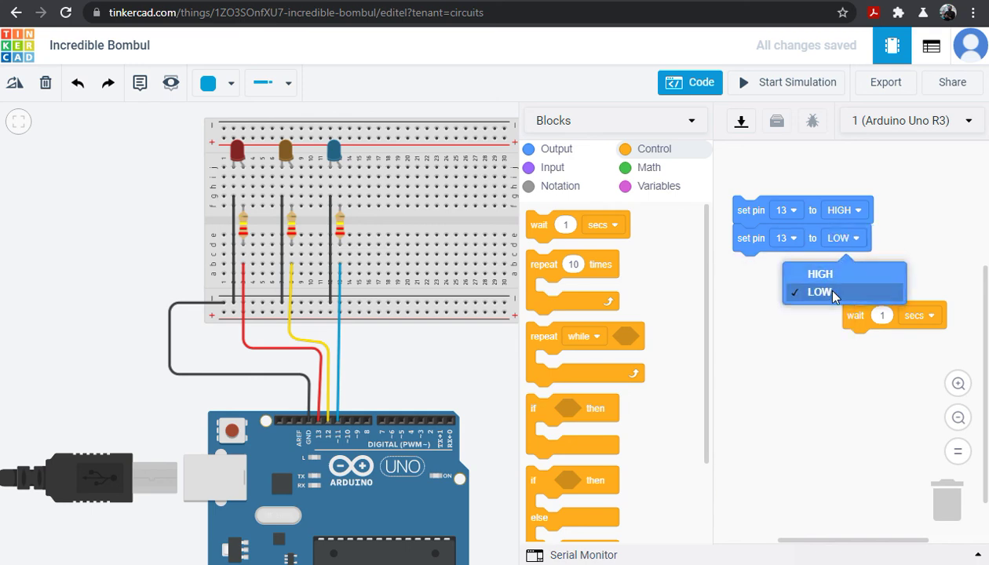
# Move the wait block out of the way, duplicate the two set pin blocks, and attach the copies below them
pyautogui.moveTo(848, 310); pyautogui.dragTo(881, 163)
pyautogui.rightClick(746, 218)
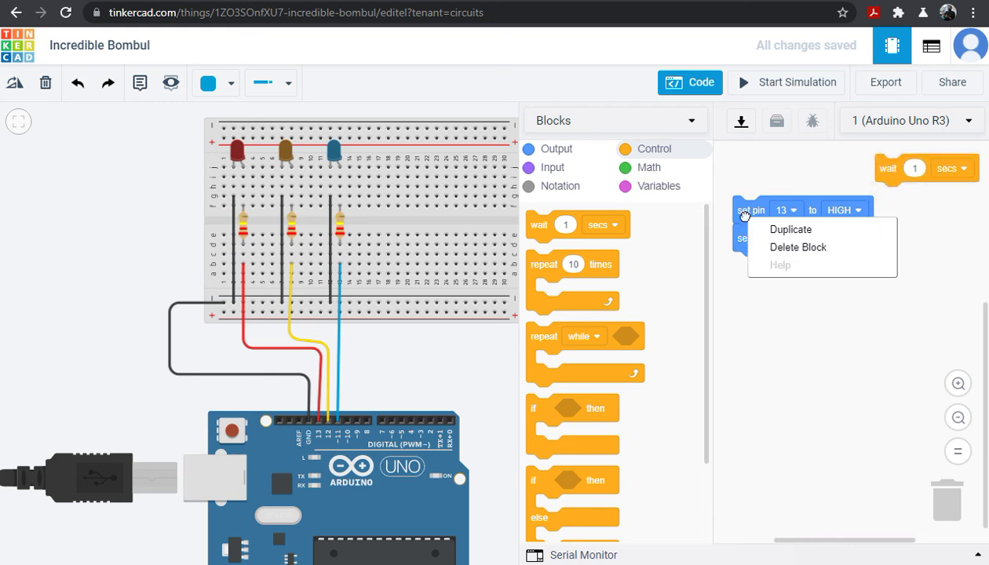
pyautogui.click(757, 228)
pyautogui.moveTo(767, 255); pyautogui.dragTo(736, 267)
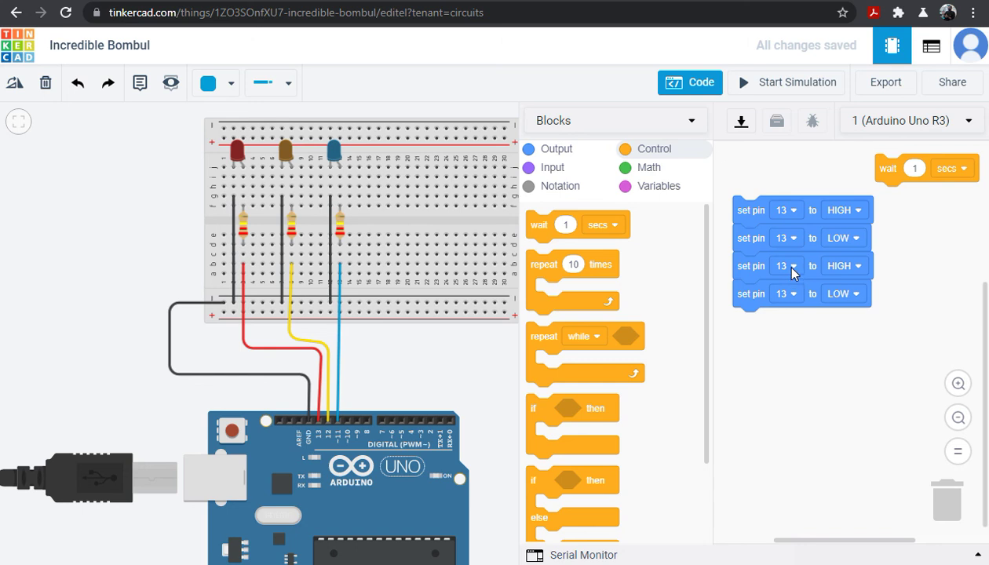
# Set the second set pin block to HIGH and delete the fourth set pin block of the stack
pyautogui.click(842, 238)
pyautogui.click(844, 274)
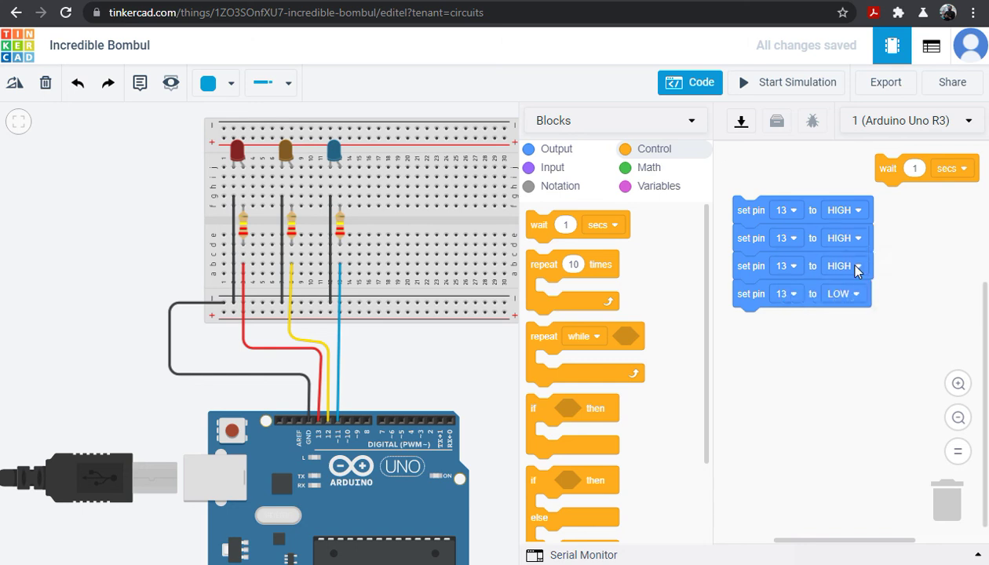
pyautogui.click(793, 267)
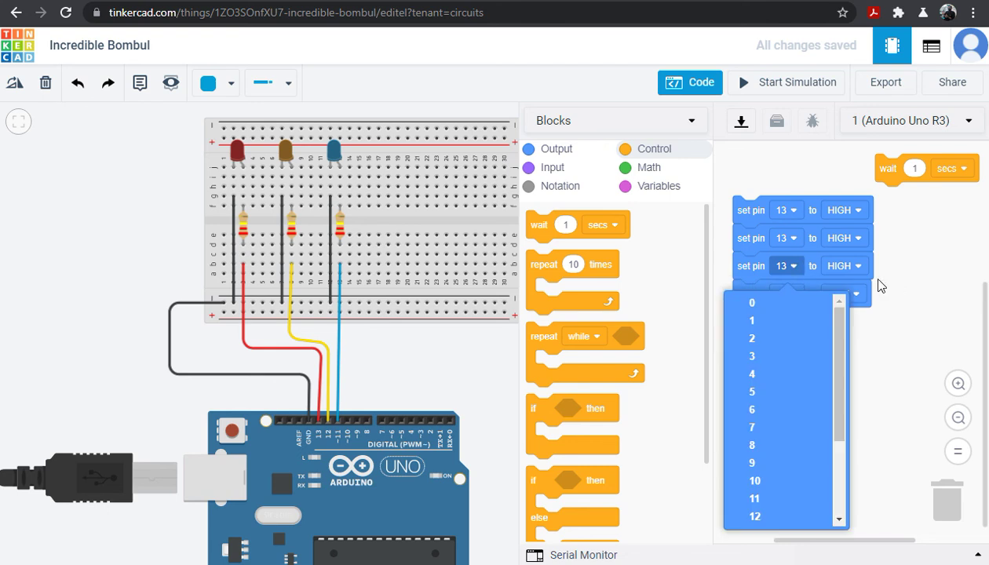
pyautogui.click(880, 286)
pyautogui.click(787, 237)
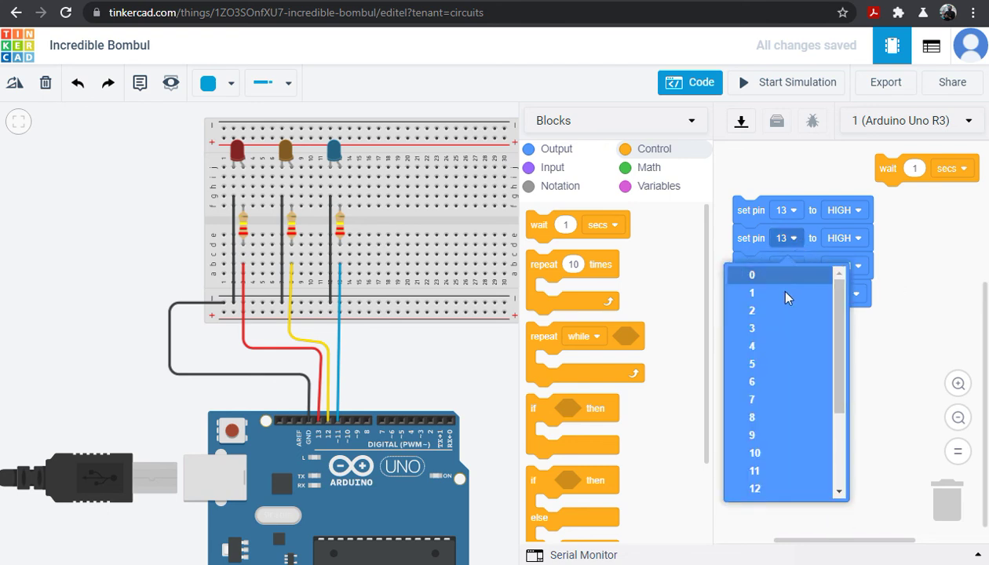
pyautogui.click(887, 346)
pyautogui.moveTo(752, 313); pyautogui.dragTo(764, 346)
pyautogui.moveTo(754, 303); pyautogui.dragTo(952, 511)
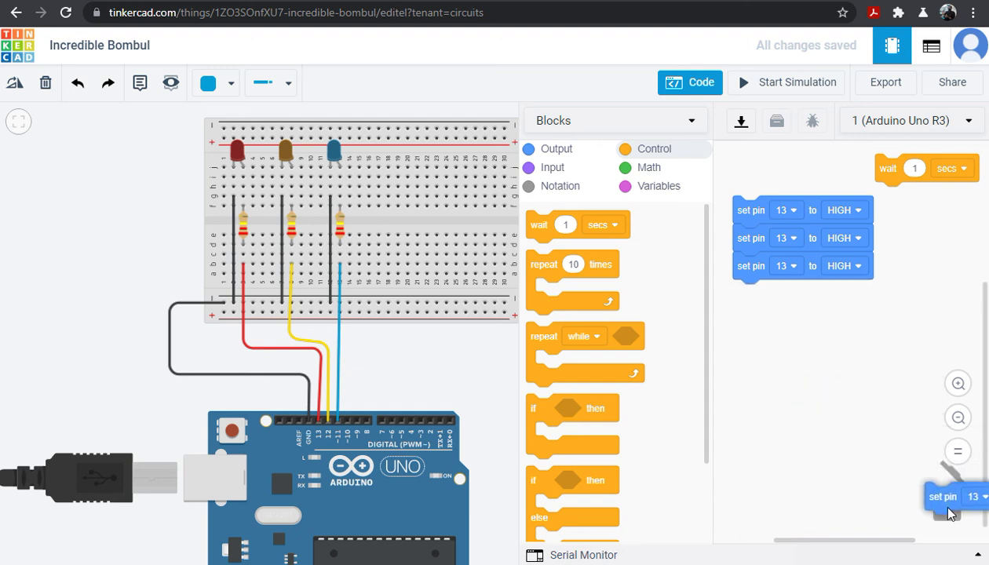
# Set the second block to pin 12 and the third to pin 11, and attach the wait 1 secs block below them
pyautogui.click(789, 239)
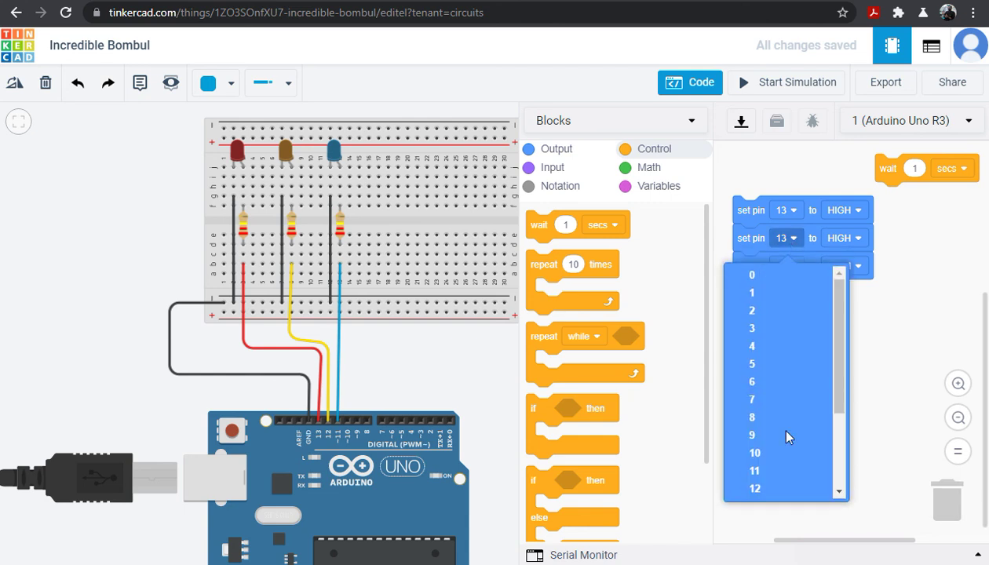
pyautogui.click(783, 489)
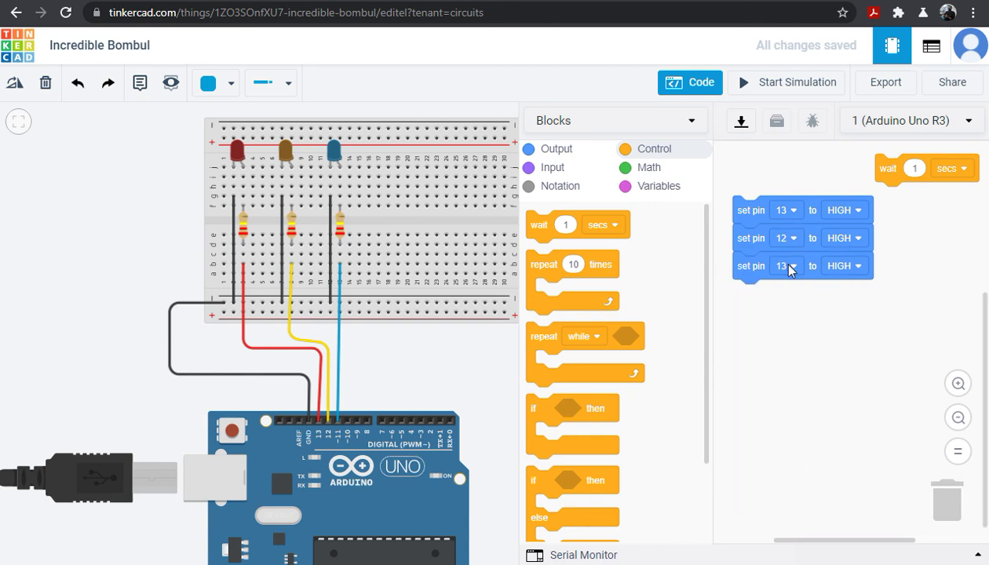
pyautogui.click(790, 267)
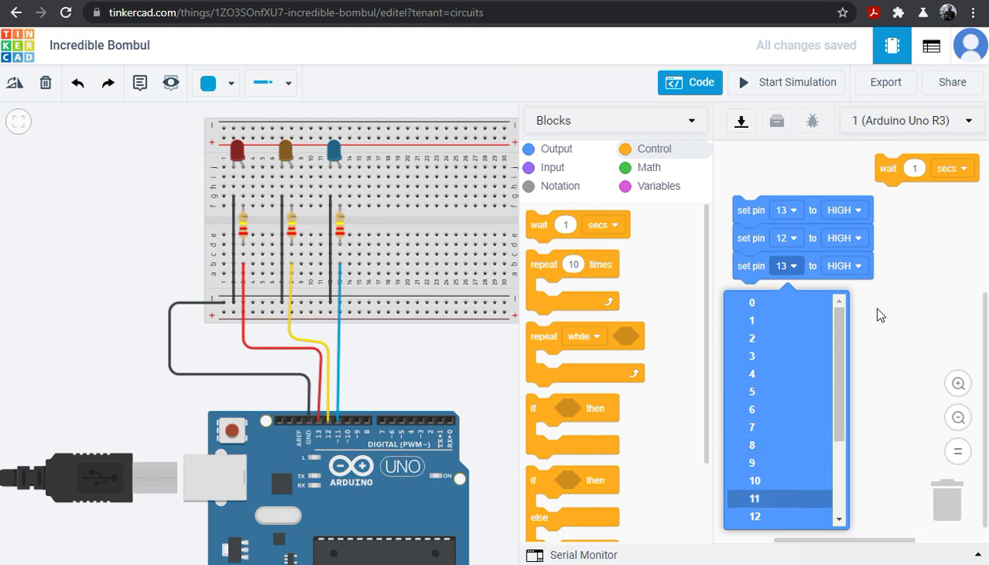
pyautogui.click(753, 499)
pyautogui.moveTo(878, 169); pyautogui.dragTo(752, 300)
# Duplicate the whole four-block stack and attach the copy below the wait block
pyautogui.rightClick(750, 218)
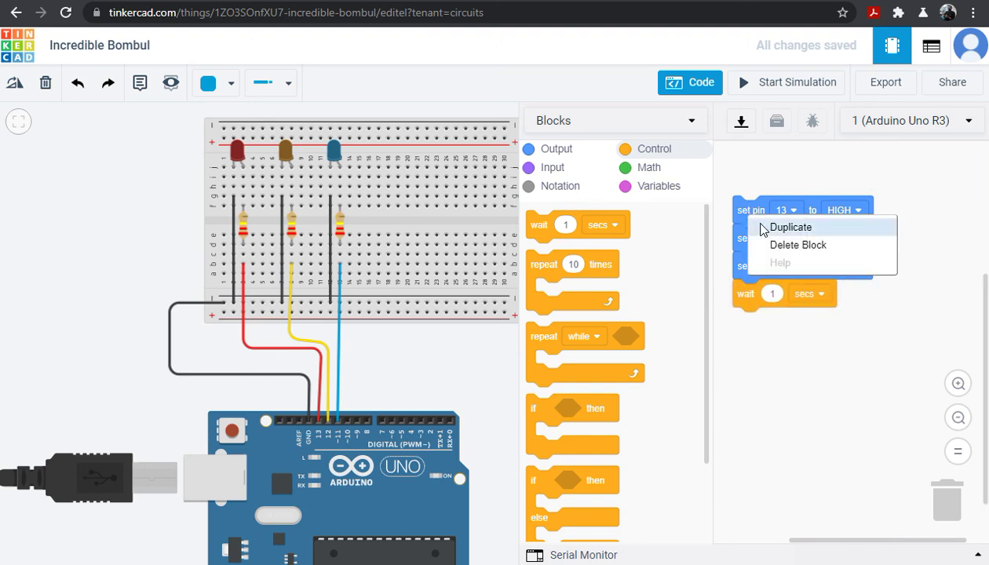
pyautogui.click(761, 228)
pyautogui.moveTo(821, 240); pyautogui.dragTo(740, 304)
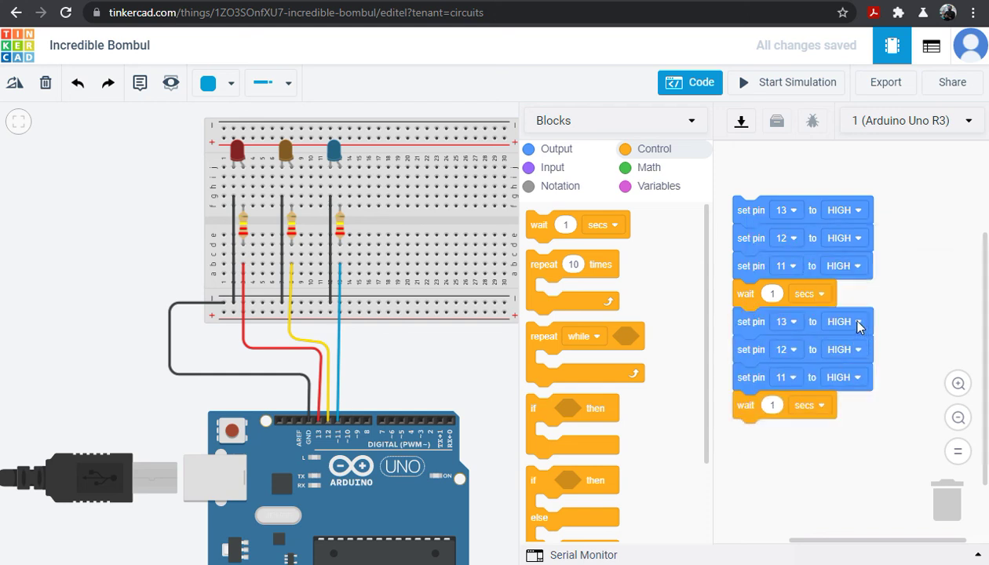
# Set the copied set pin blocks for pins 13, 12 and 11 to LOW
pyautogui.click(858, 327)
pyautogui.click(846, 377)
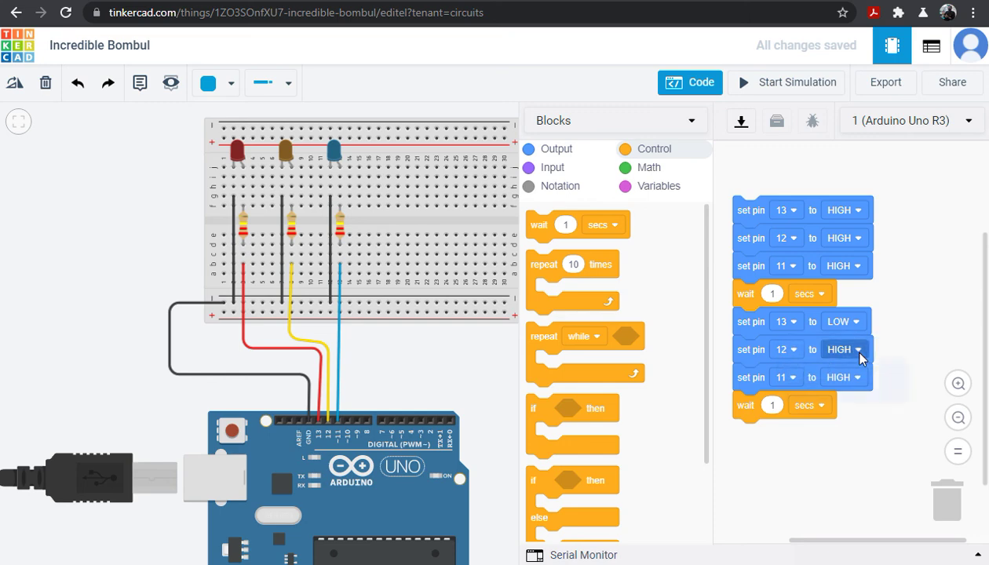
pyautogui.click(859, 350)
pyautogui.click(860, 404)
pyautogui.click(857, 378)
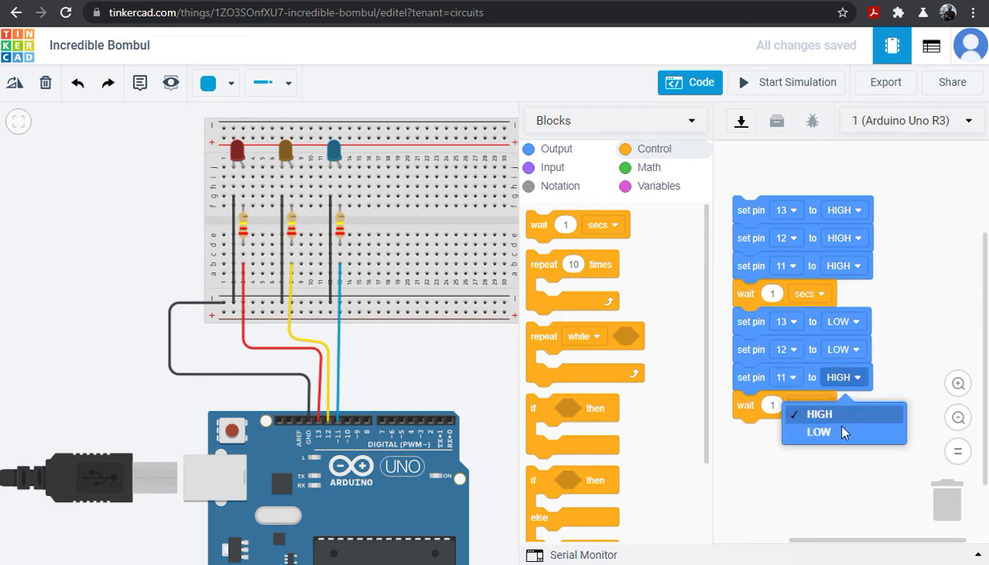
pyautogui.click(844, 432)
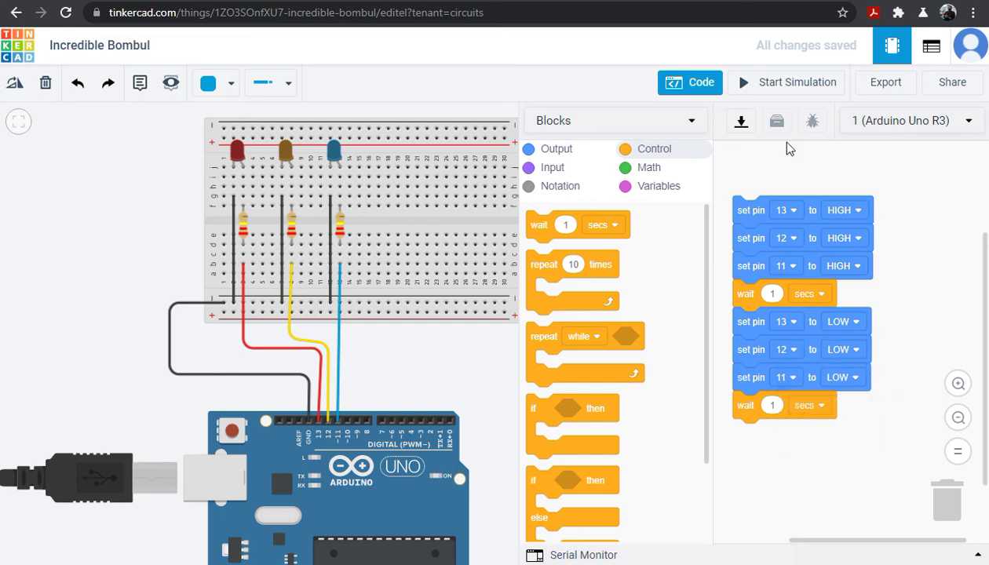
# Run the simulation to check how the three LEDs blink together
pyautogui.click(761, 86)
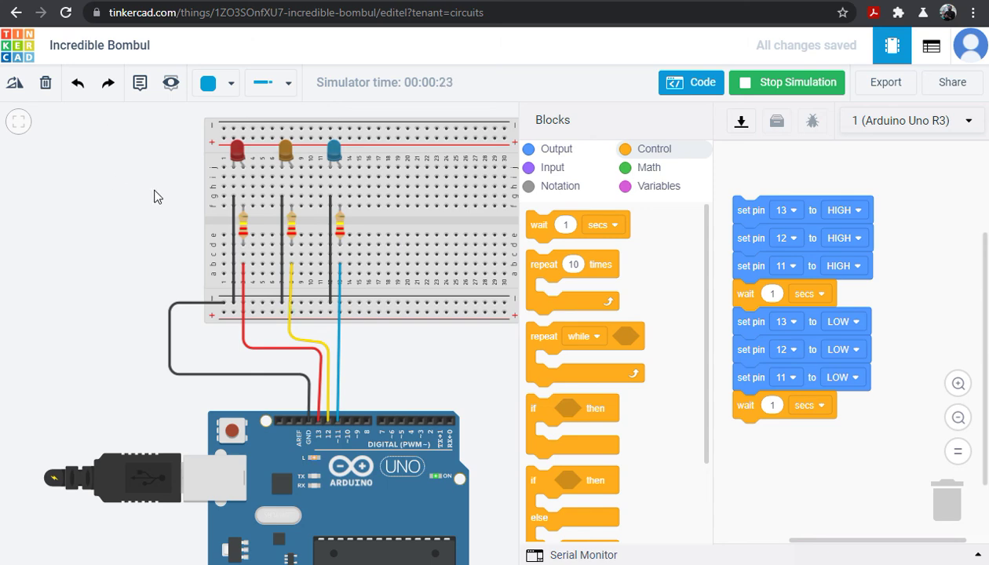
pyautogui.moveTo(138, 203); pyautogui.dragTo(123, 216)
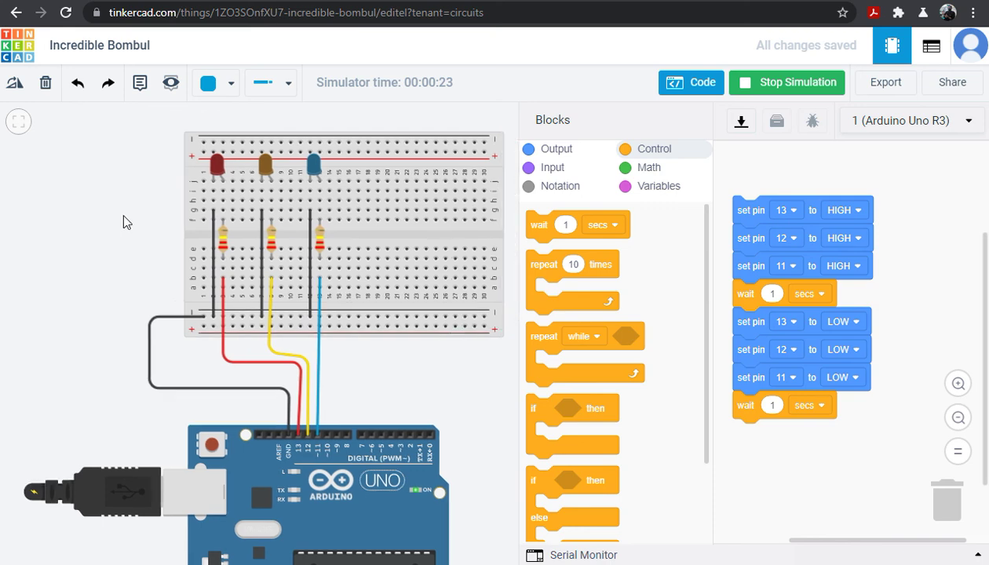